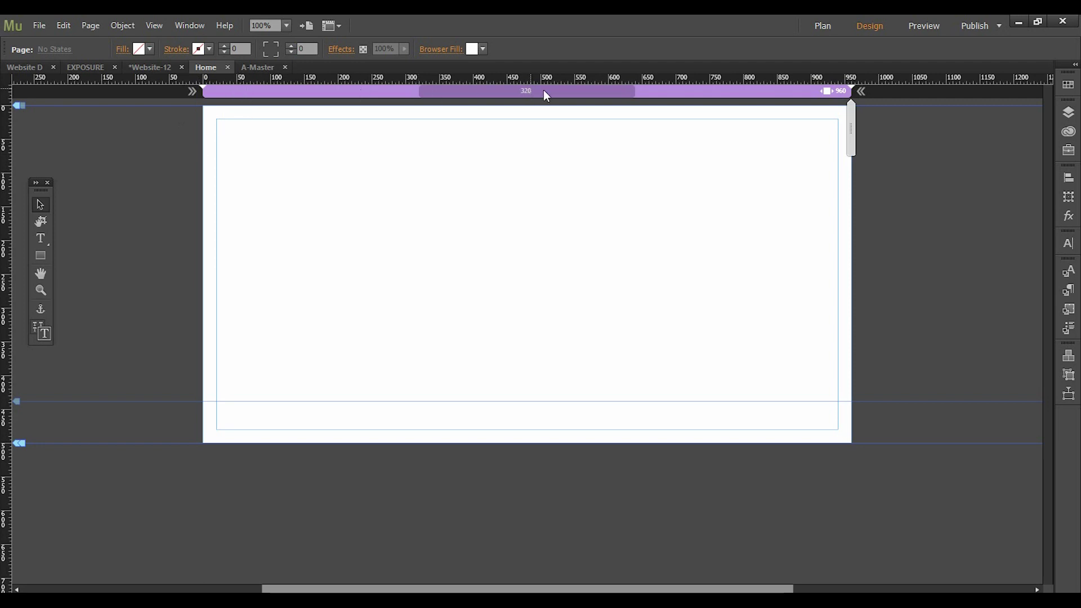
Add a fluid-width breakpoint at 725 to the Home page, checking the finished site's responsiveness by resizing its browser preview
right_click(691, 99)
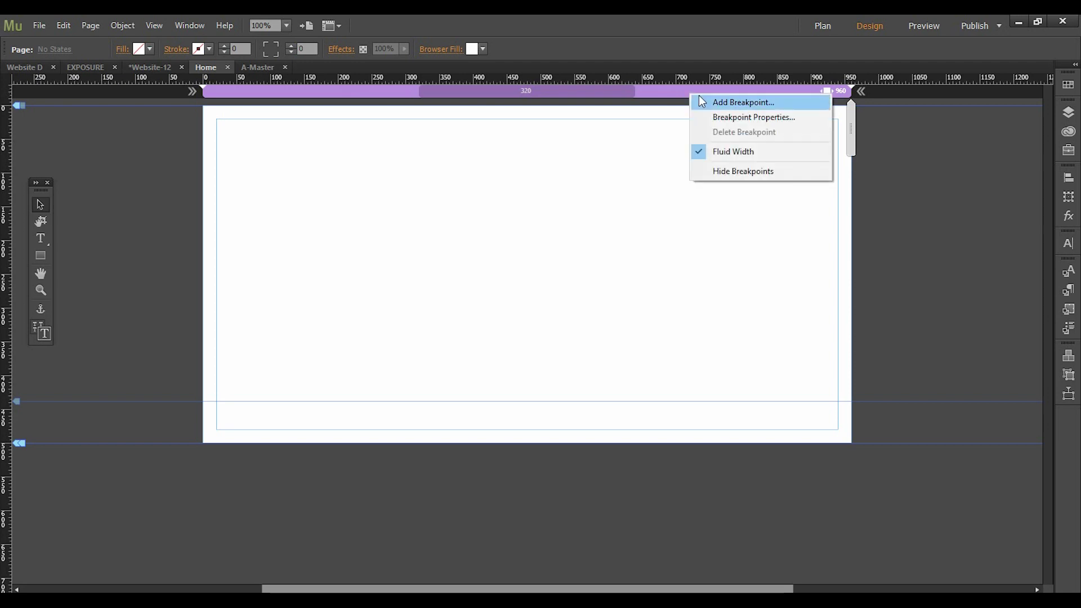
click(712, 103)
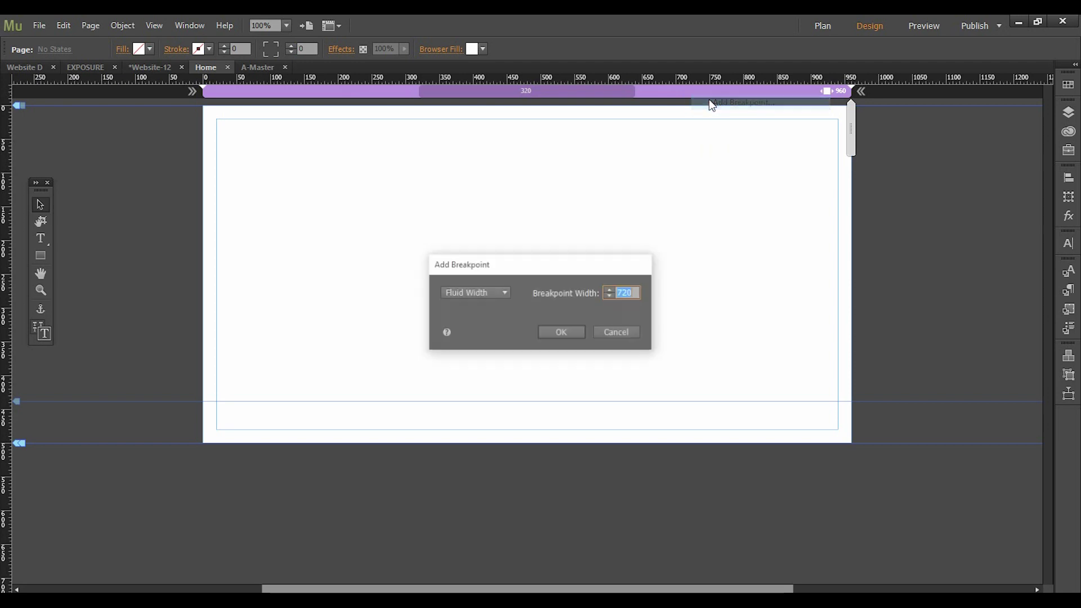
text(72)
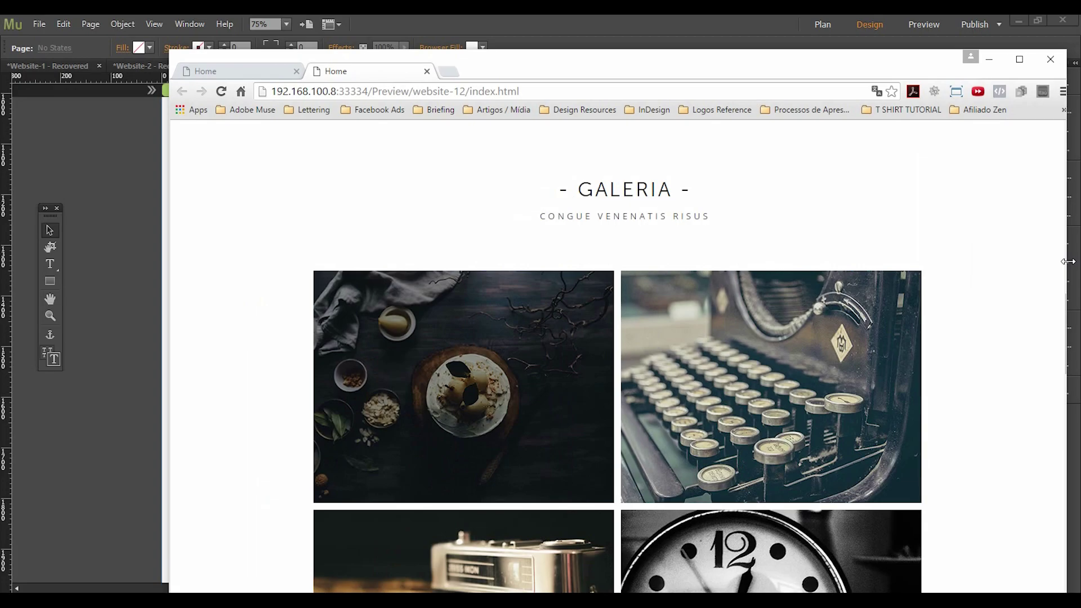
drag(1069, 254, 510, 248)
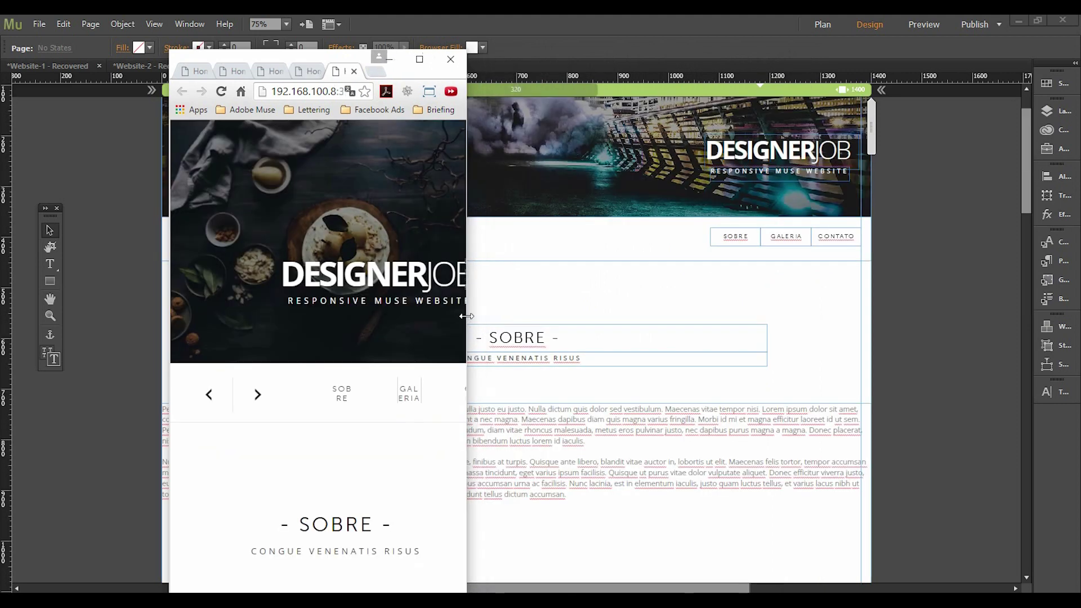
mouse_move(471, 316)
mouse_down()
mouse_move(391, 318)
mouse_move(484, 323)
mouse_up()
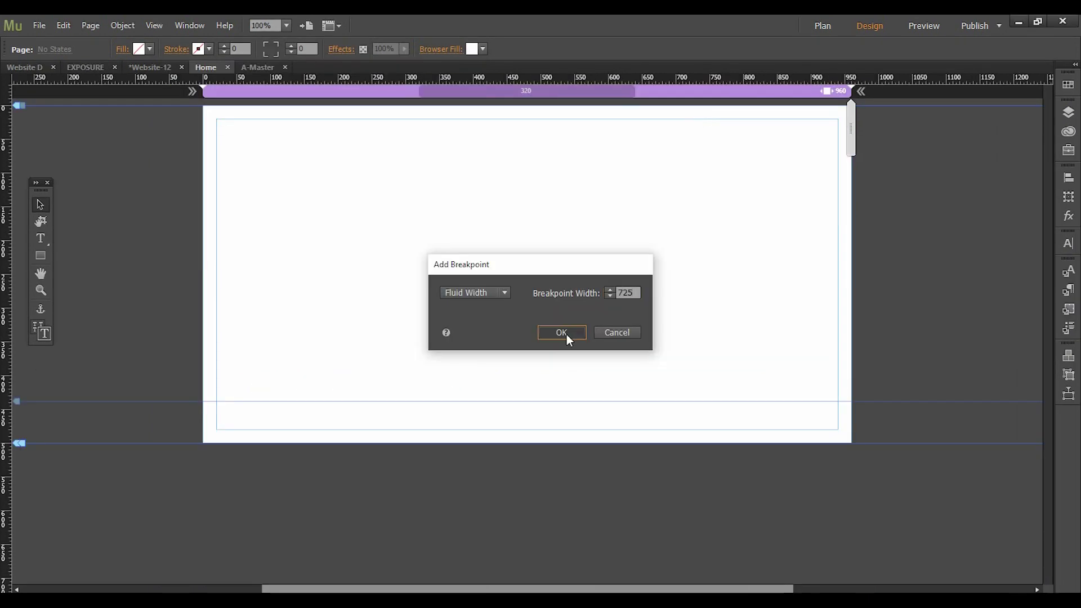
click(566, 335)
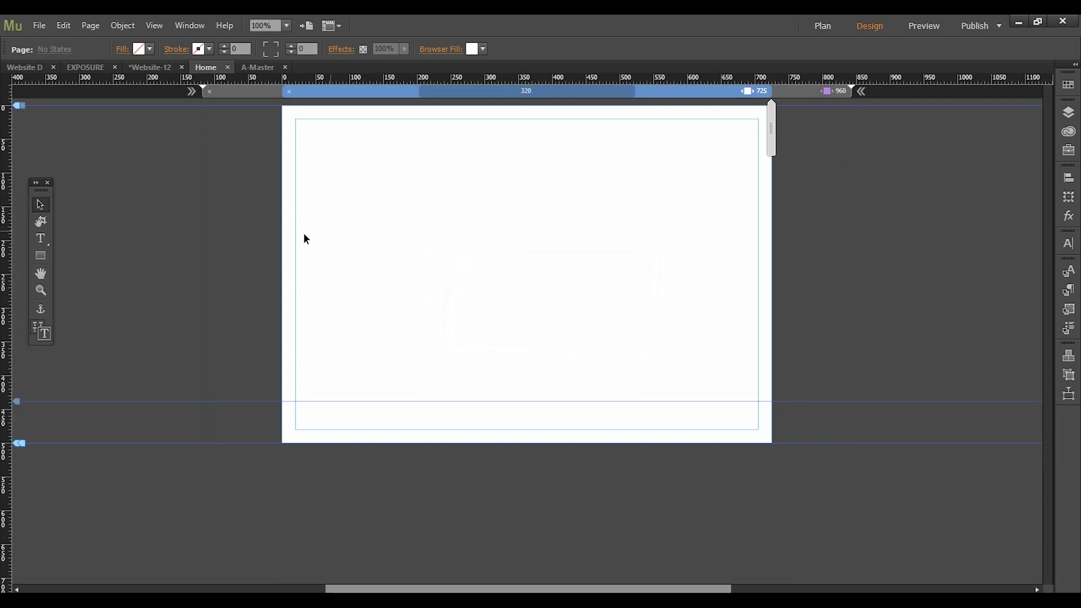
Place a Blank slideshow widget on the page at about X 184, Y 108
drag(41, 190, 28, 124)
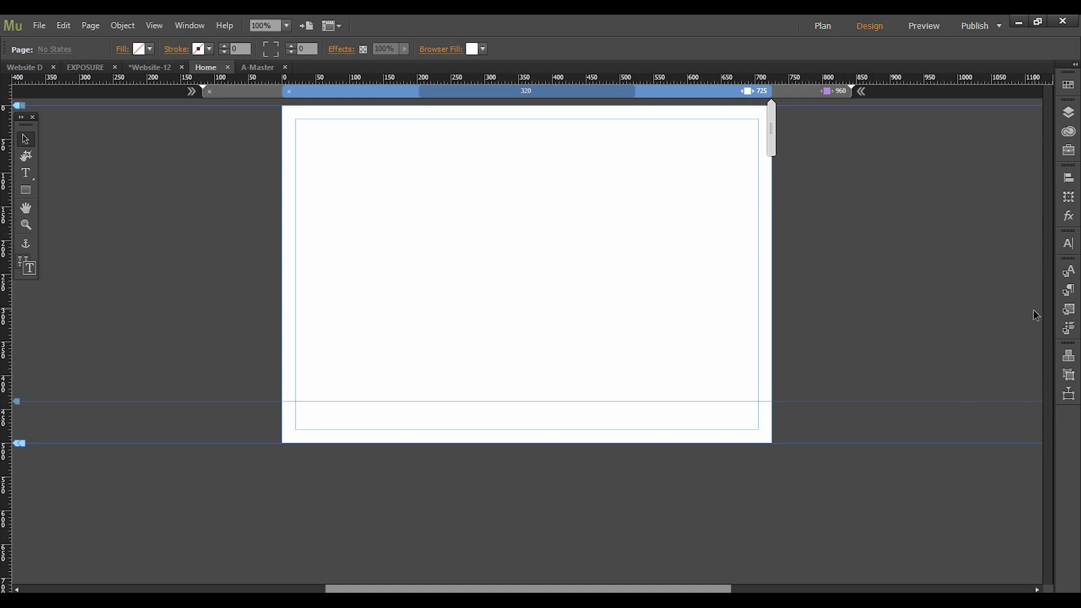
click(1072, 355)
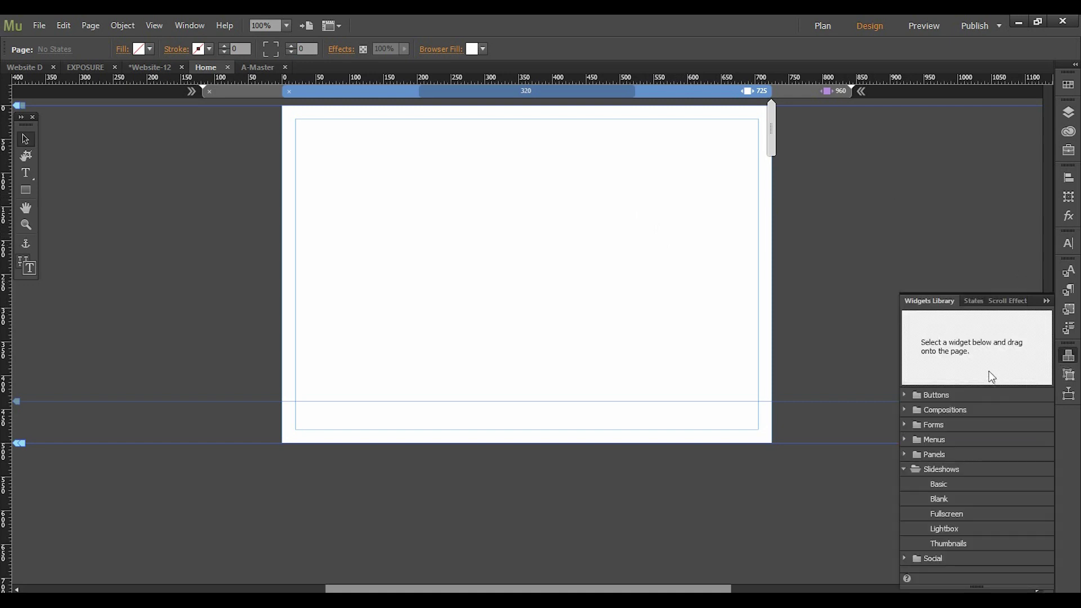
drag(1013, 310, 993, 222)
click(889, 381)
click(883, 382)
click(917, 409)
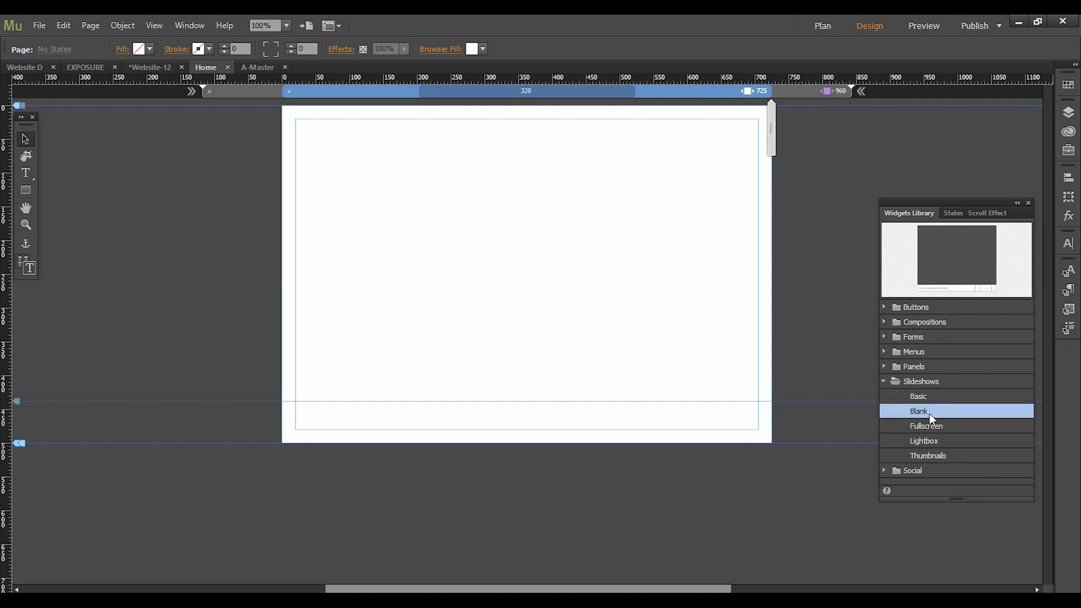
drag(932, 411, 410, 189)
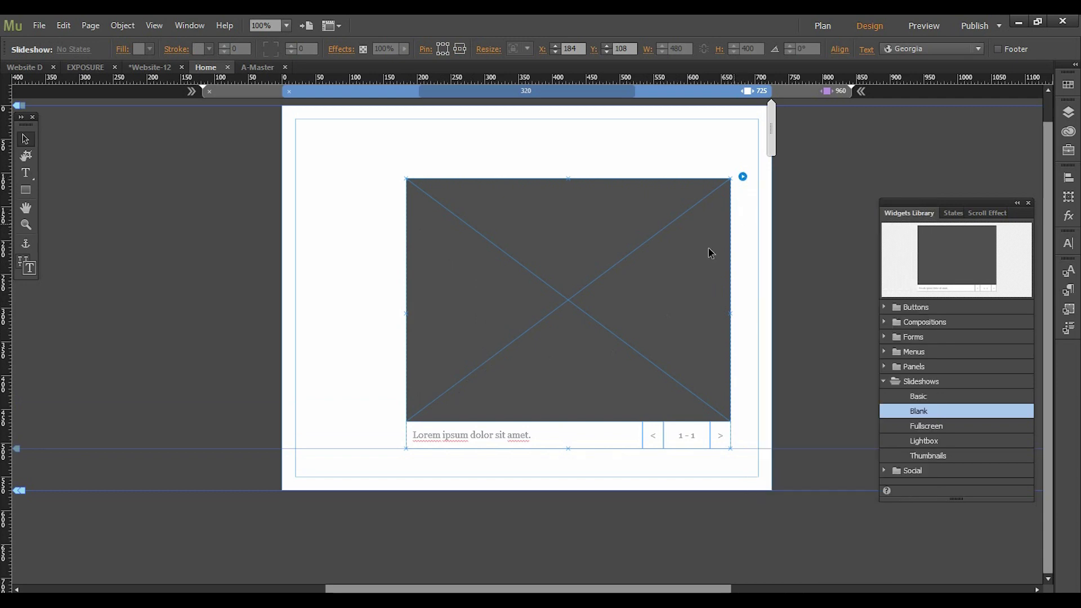
Delete the slideshow's caption and turn off its counter
click(473, 438)
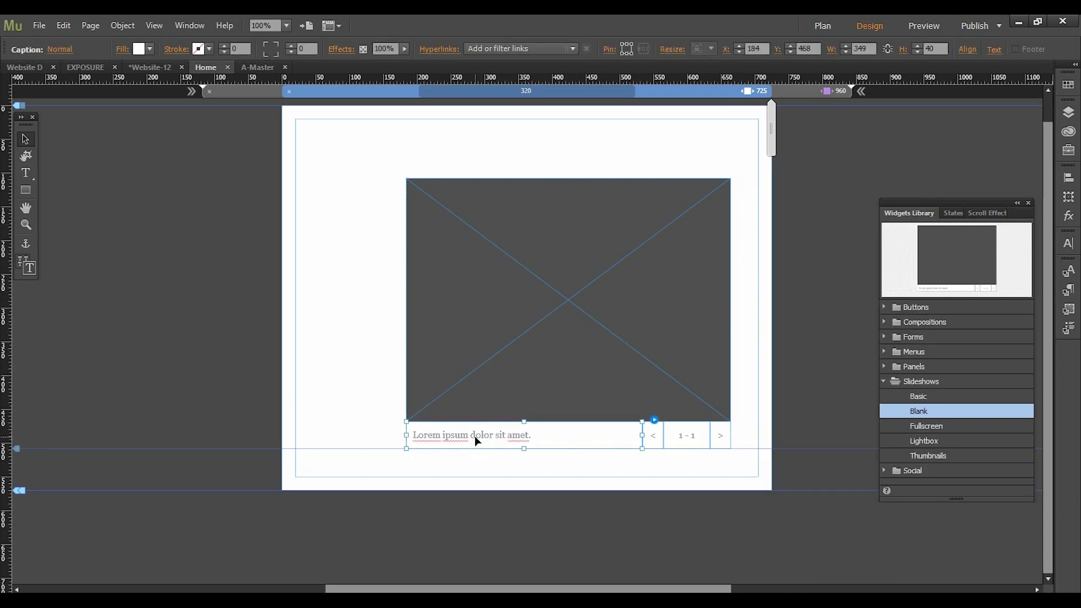
key(Delete)
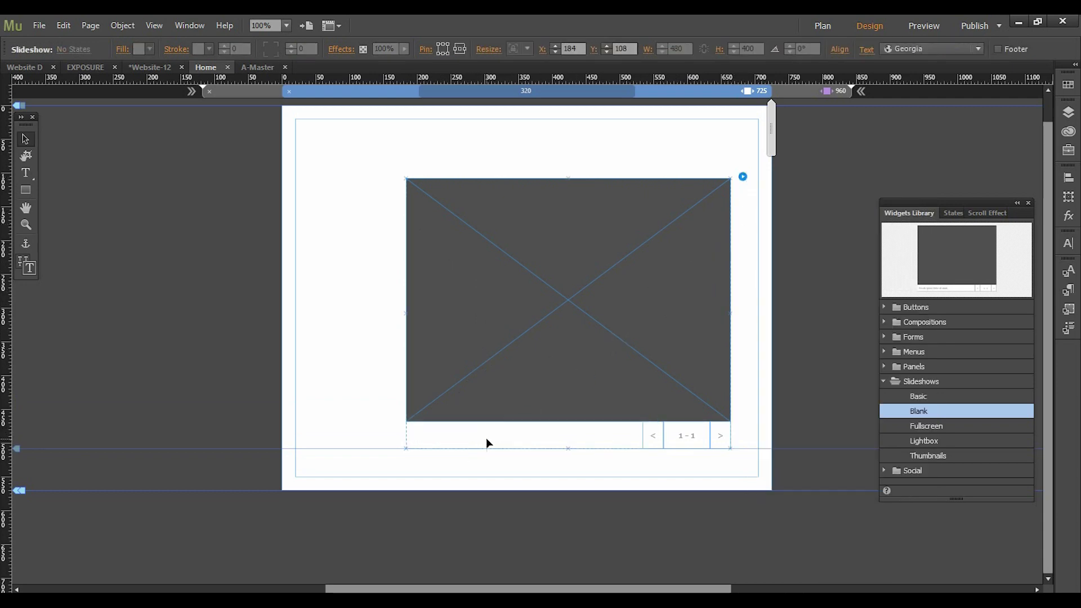
click(682, 441)
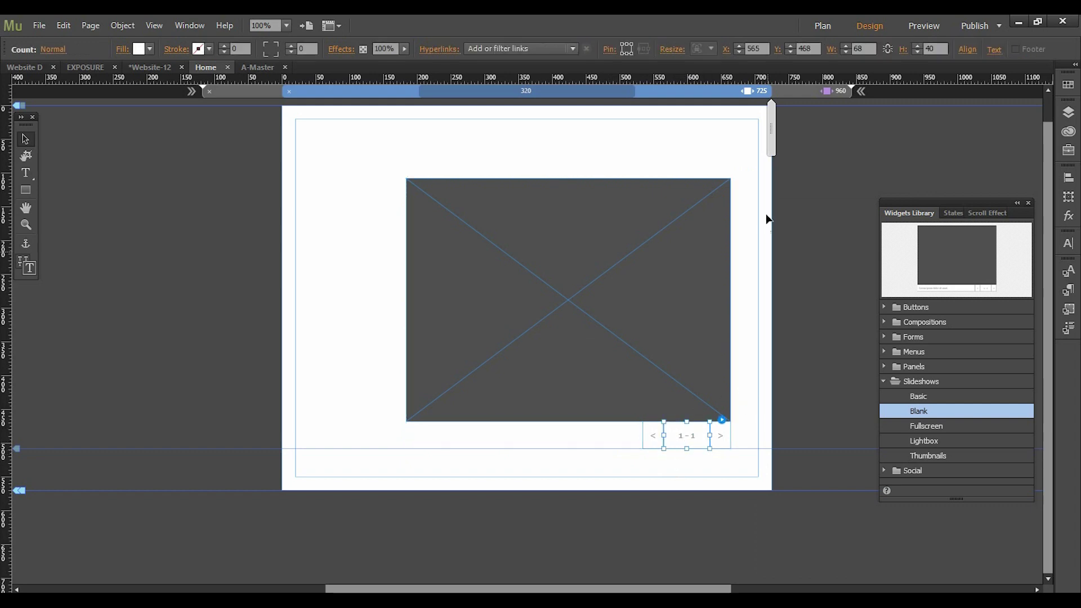
click(722, 227)
click(743, 177)
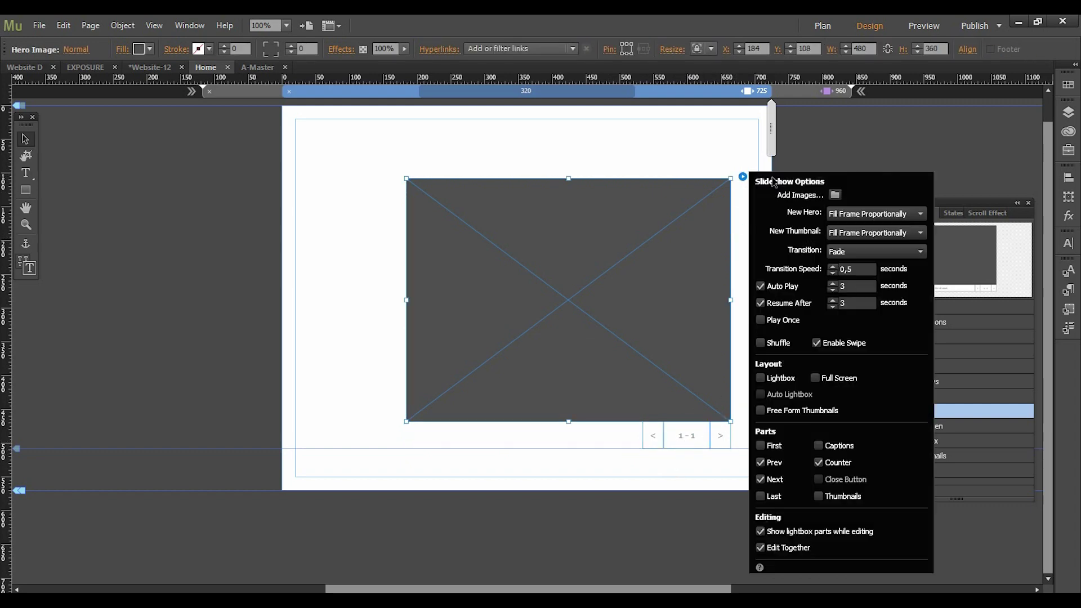
click(834, 463)
click(846, 151)
Move the slideshow's arrow buttons off the page, and stretch the hero image to browser width from the page's top-left corner
click(720, 438)
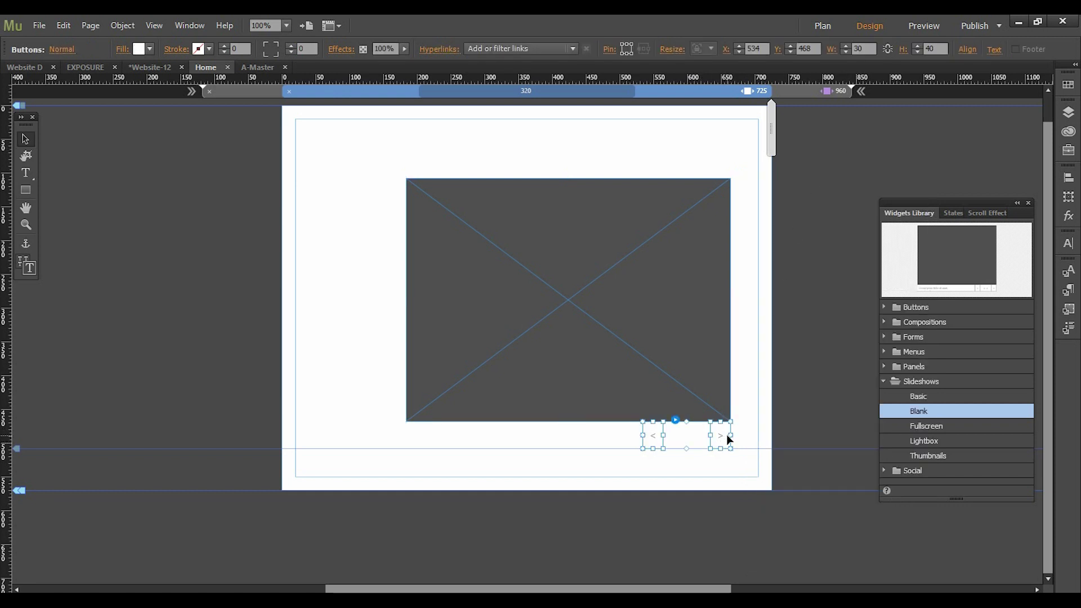
drag(730, 435, 246, 369)
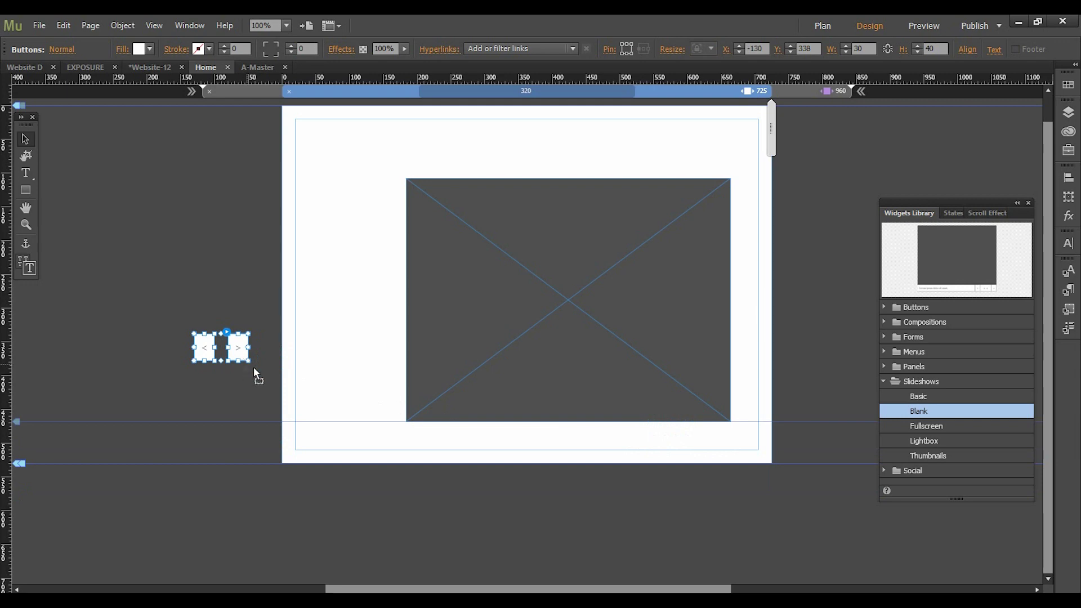
drag(451, 381, 326, 308)
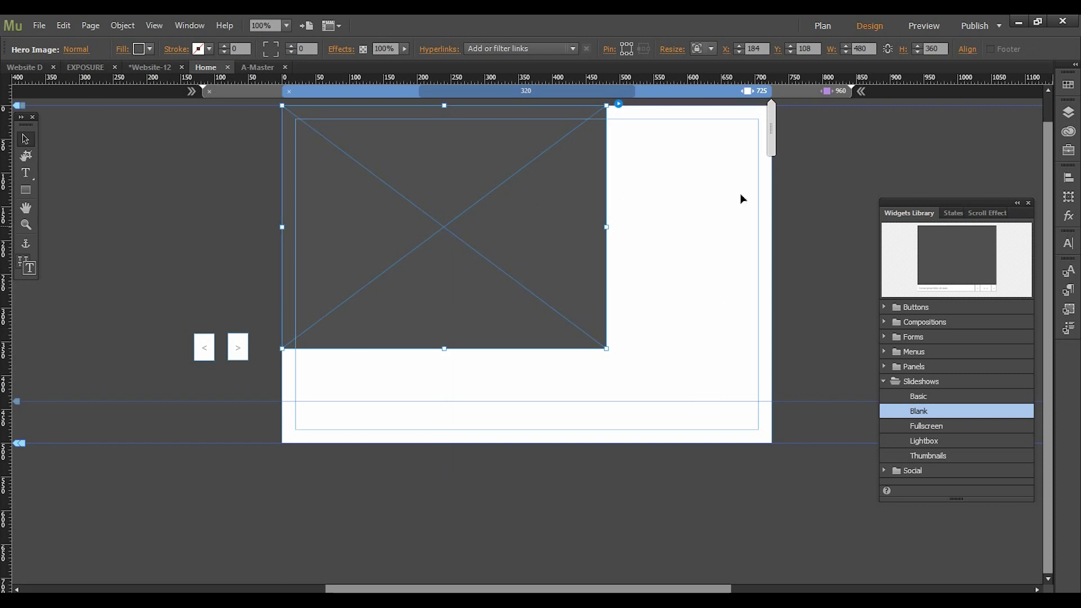
click(710, 49)
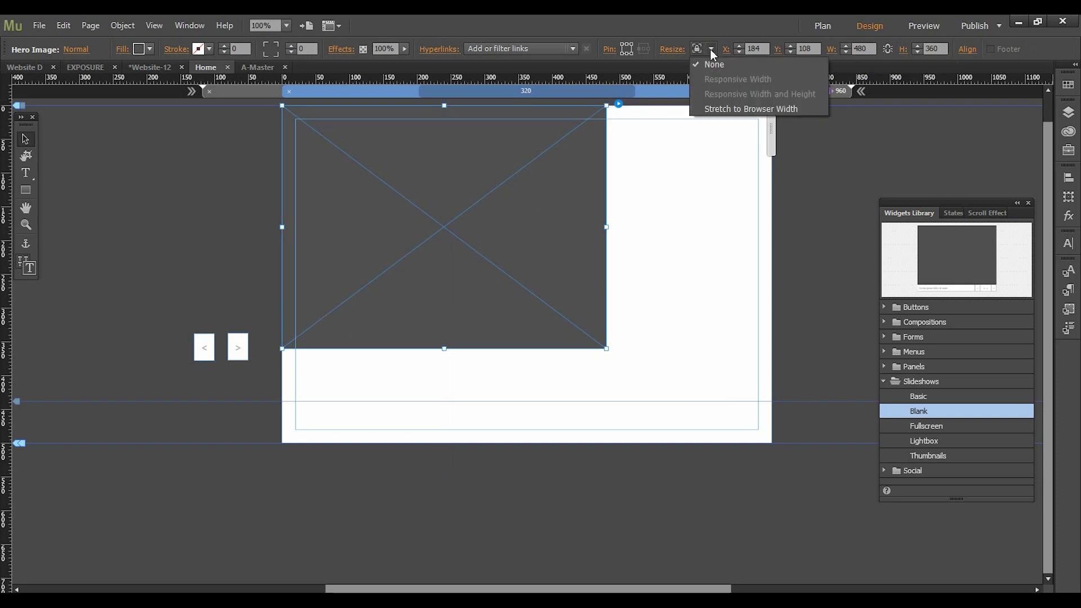
click(726, 108)
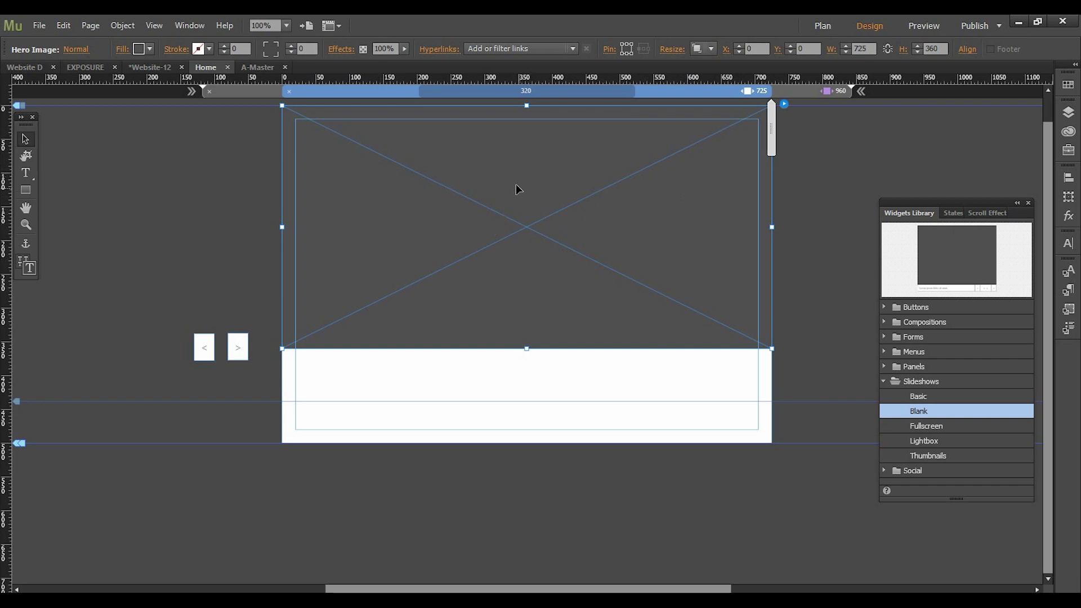
Place four photos from the Em Baixa folder in the slideshow frame: unsplash_5243e9ef164a5_1 and those starting with photo-144707, photo-145328 and photo-145467
click(40, 29)
click(126, 169)
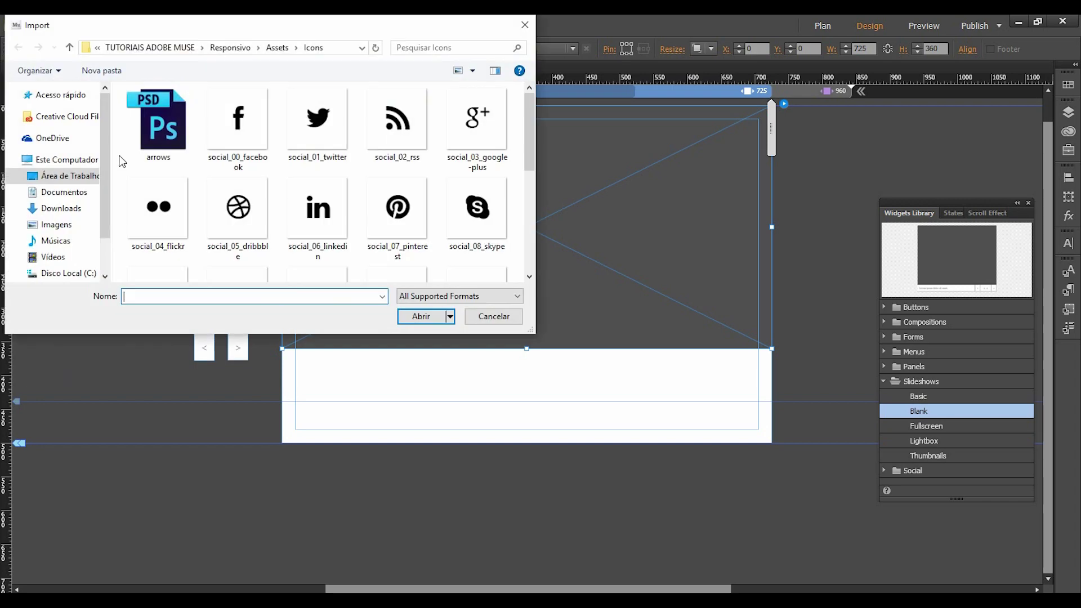
double_click(318, 127)
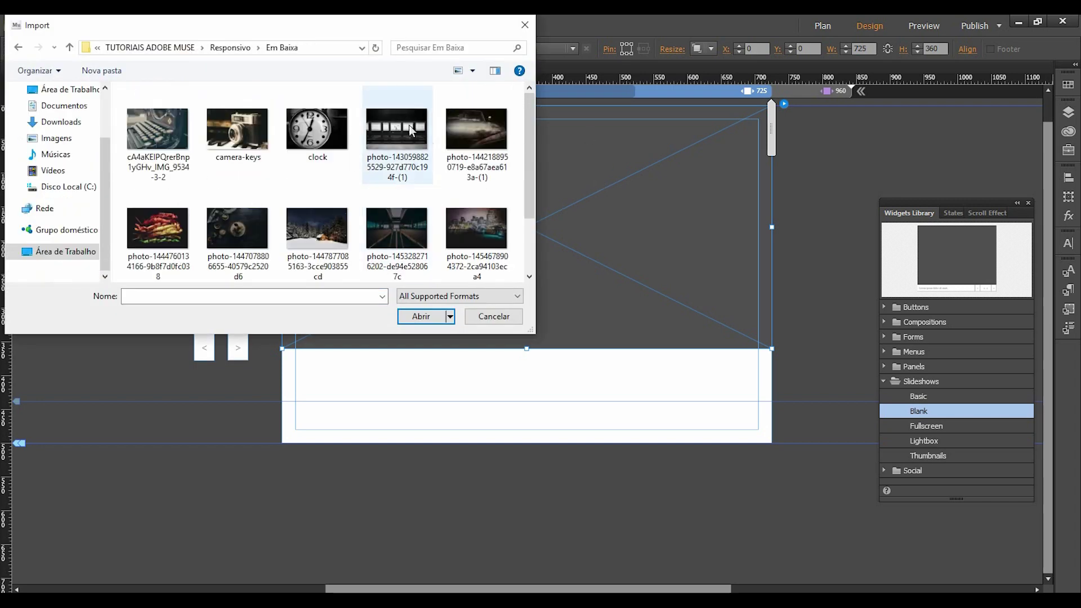
scroll(419, 176, down, 2)
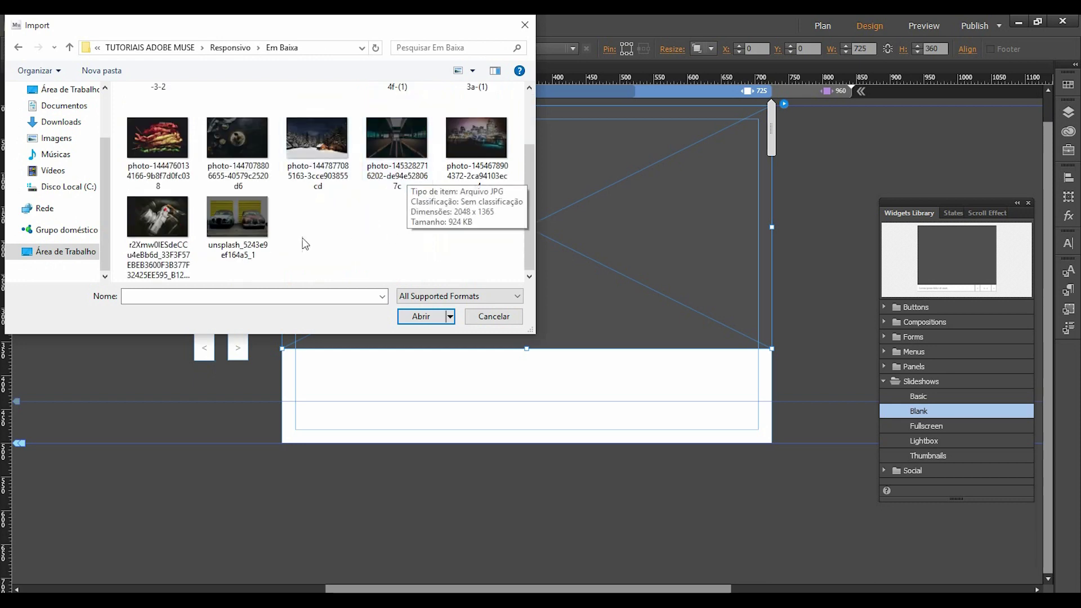
click(248, 222)
ctrl+click(239, 157)
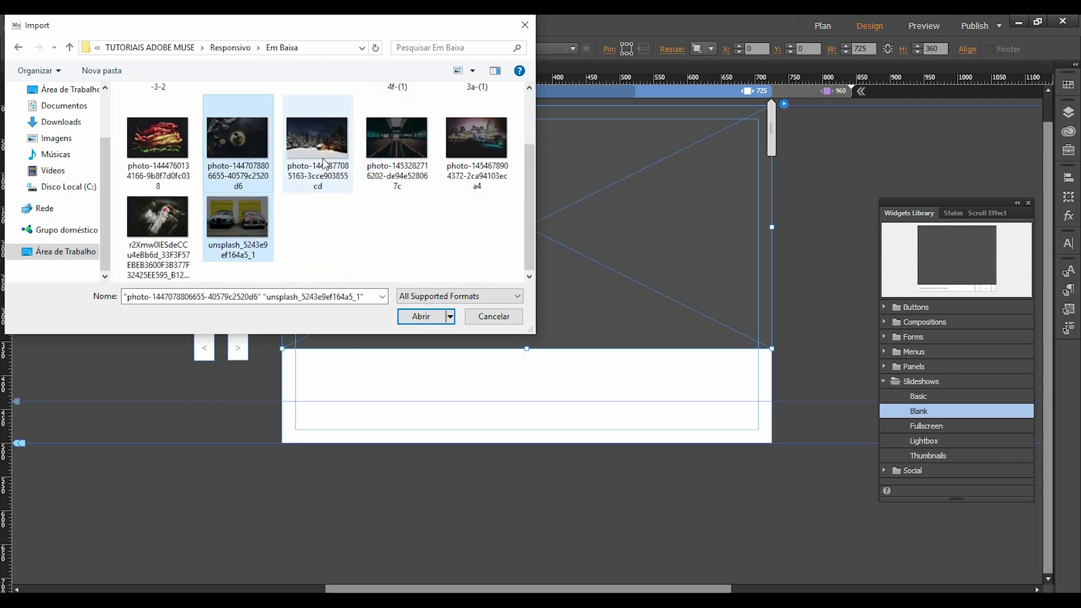
ctrl+click(398, 151)
ctrl+click(475, 163)
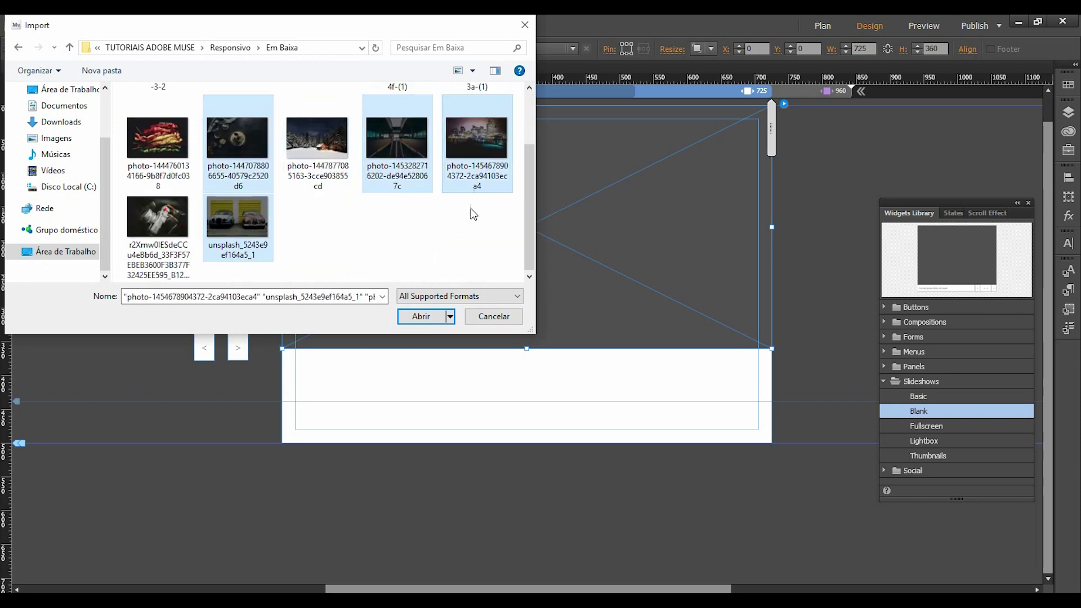
click(440, 316)
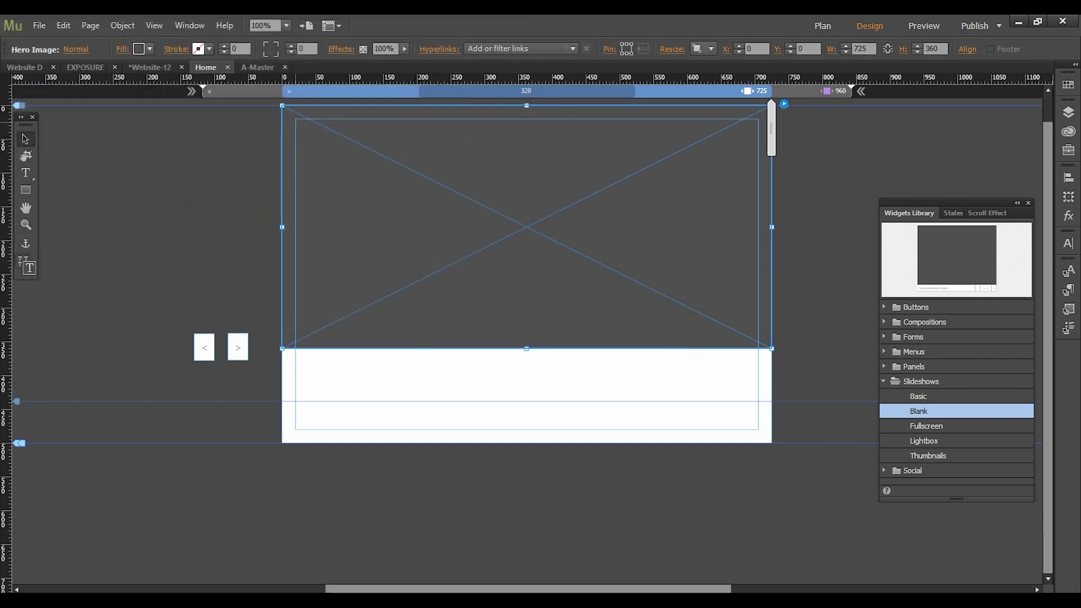
click(295, 121)
click(253, 409)
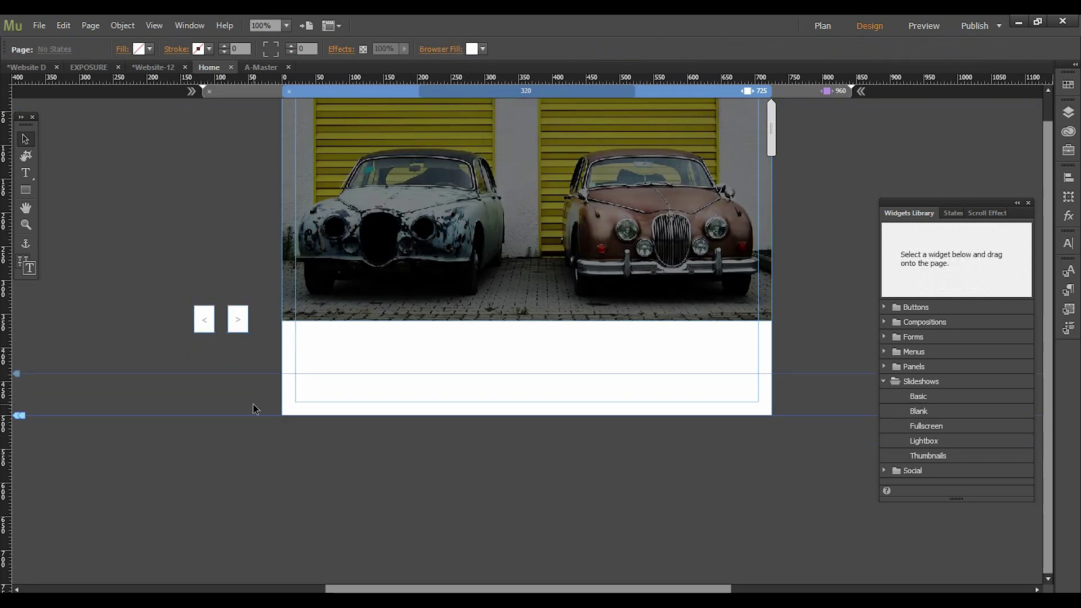
Move the previous and next buttons onto the lower middle of the slideshow image, at about X 322, Y 288
drag(993, 204, 989, 133)
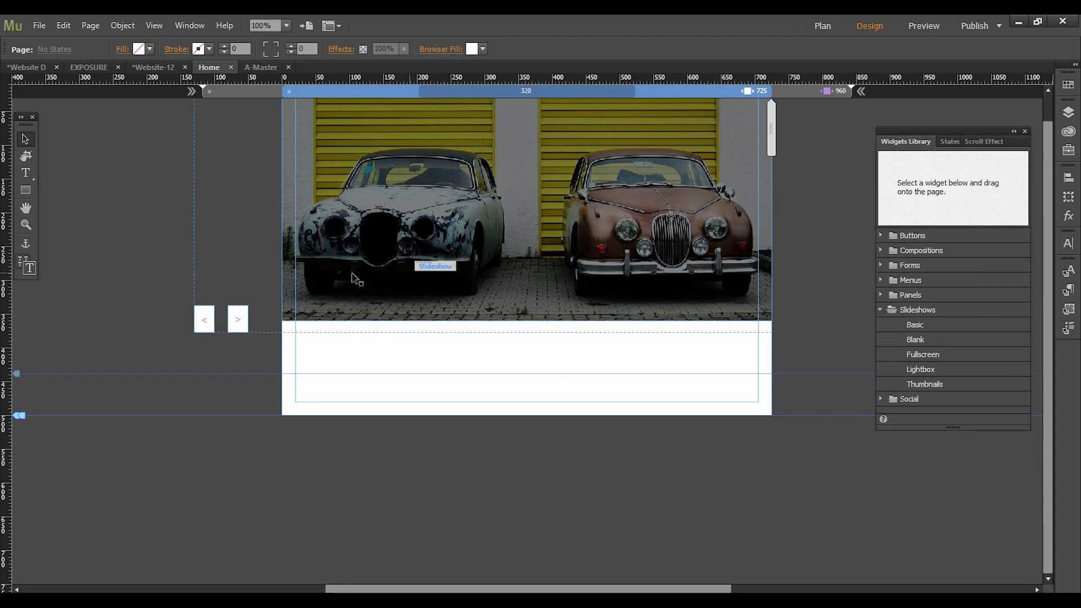
click(236, 325)
click(236, 325)
click(237, 327)
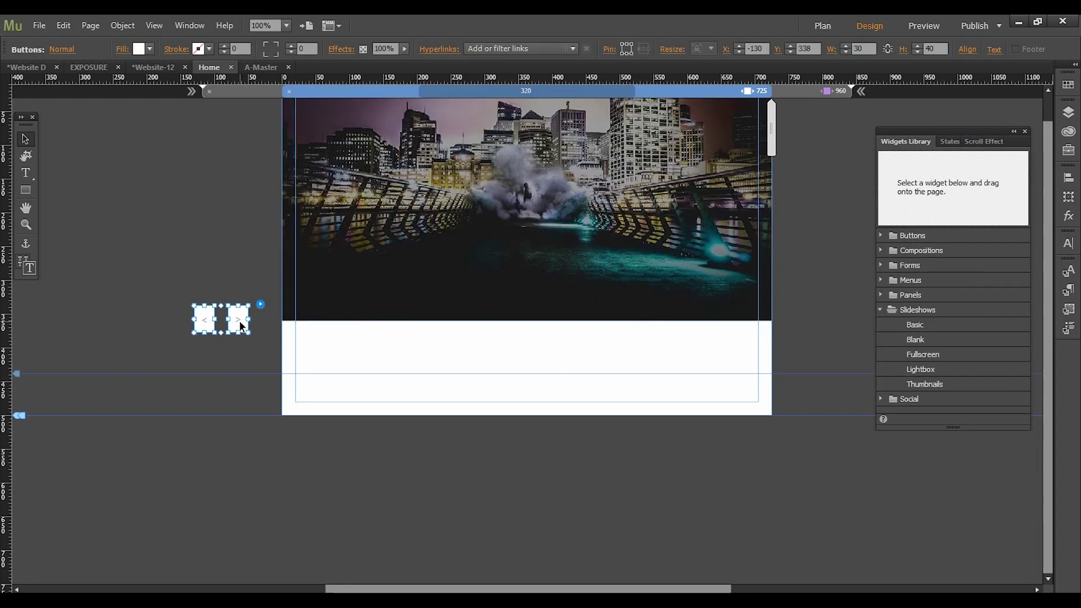
drag(508, 327, 543, 293)
Set the width and height of the slideshow's arrow buttons to 50 each
click(855, 49)
text(50)
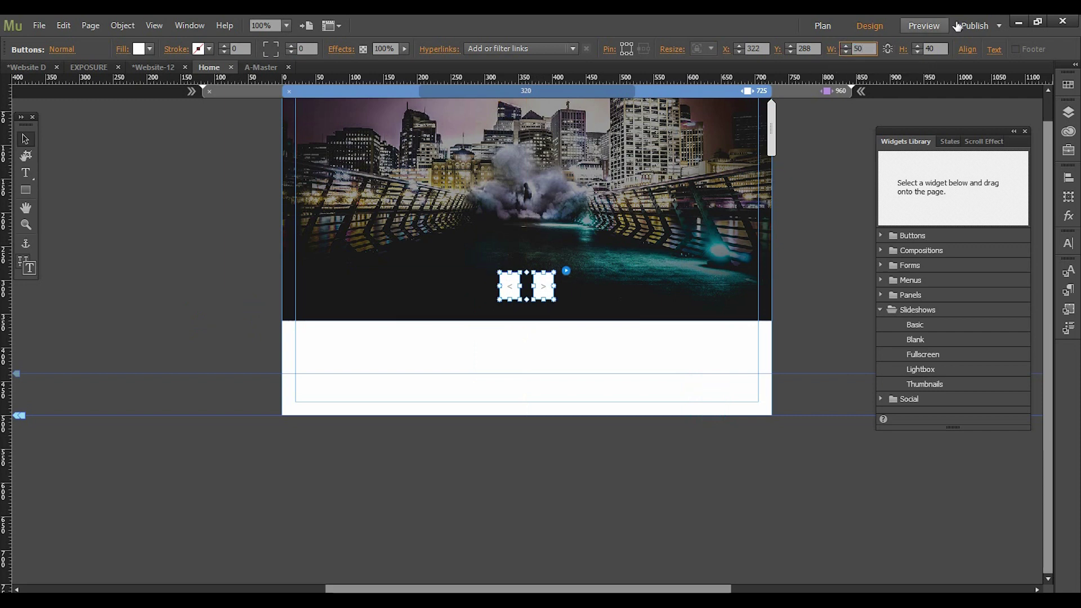
click(918, 47)
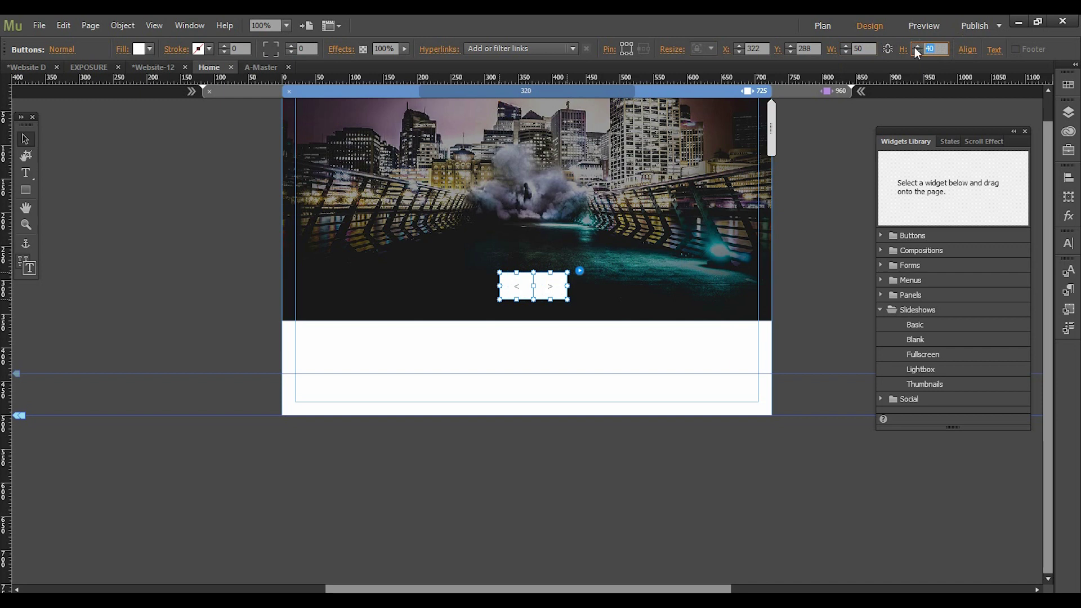
text(50)
click(744, 246)
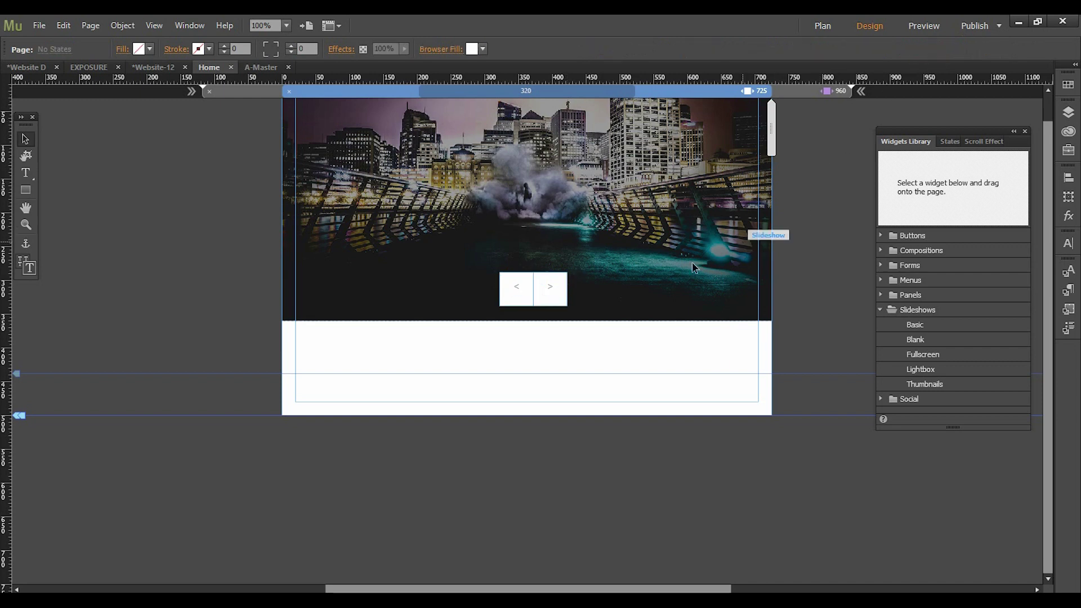
Separate the two arrow buttons with a small gap and recentre the pair horizontally on the image
click(547, 289)
click(546, 290)
click(527, 293)
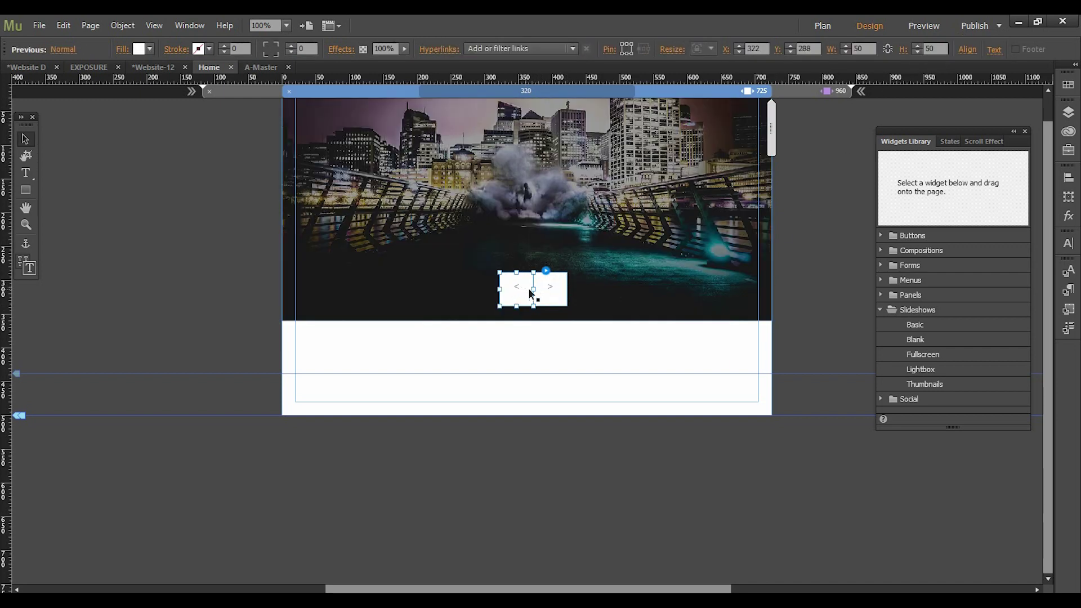
click(551, 291)
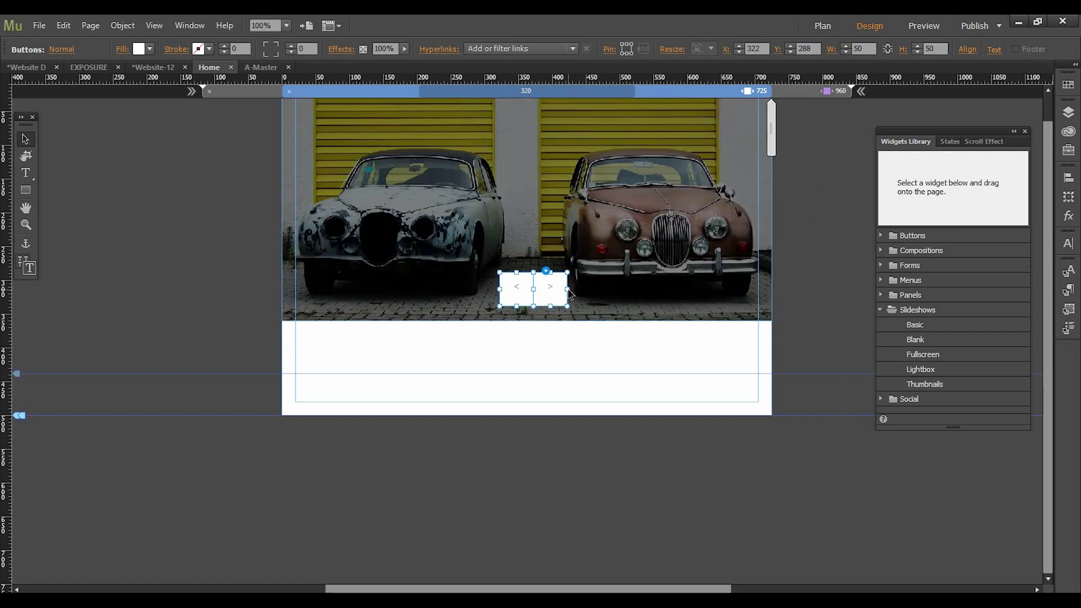
drag(568, 292, 579, 293)
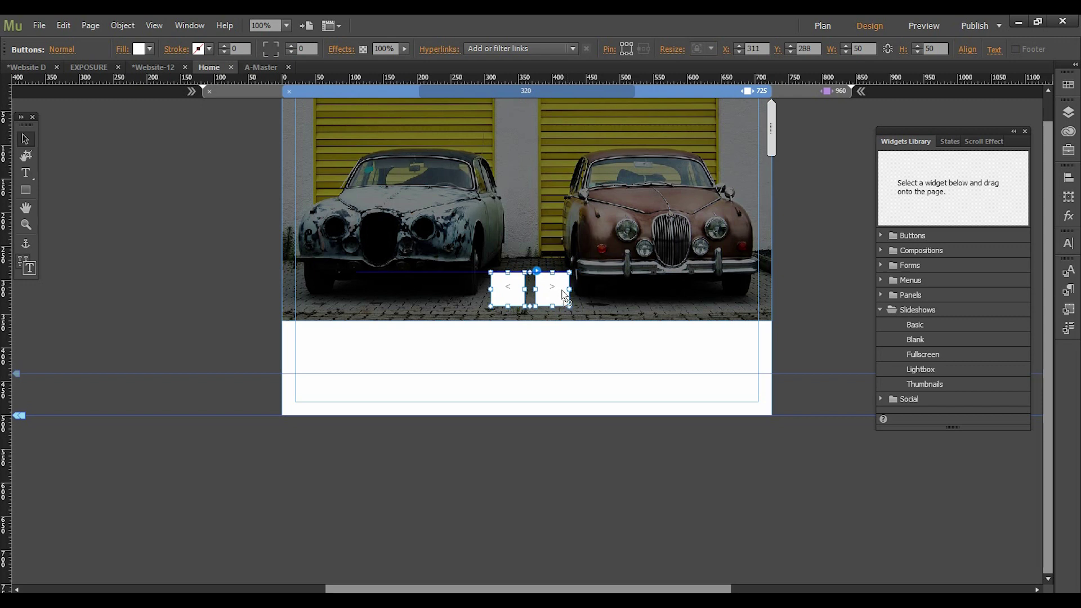
Delete the "<" character from the slideshow's previous button
double_click(506, 287)
key(BackSpace)
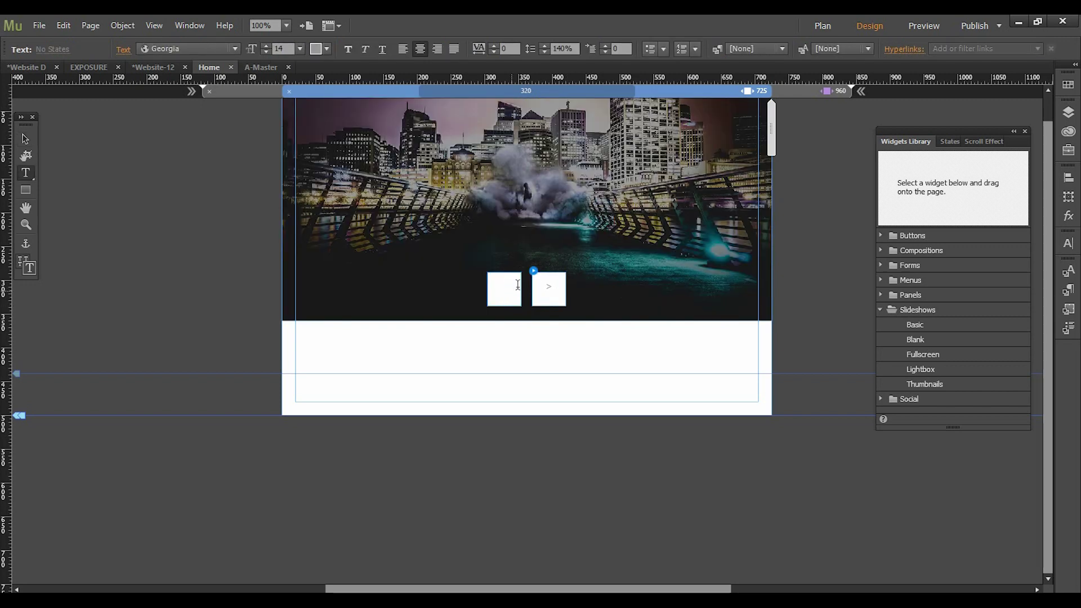
Delete the ">" character from the slideshow's next button
double_click(553, 286)
key(BackSpace)
key(Escape)
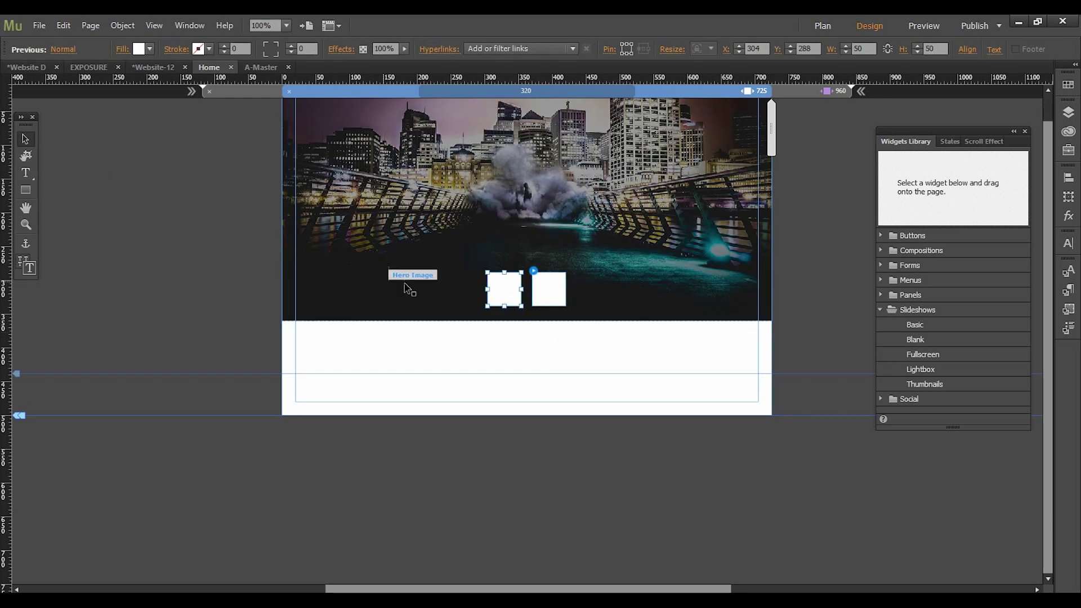
Fill the slideshow's arrow buttons with the MN_Arrow_left layer of Assets/Icons/arrows.psd and centre the fill image
click(123, 49)
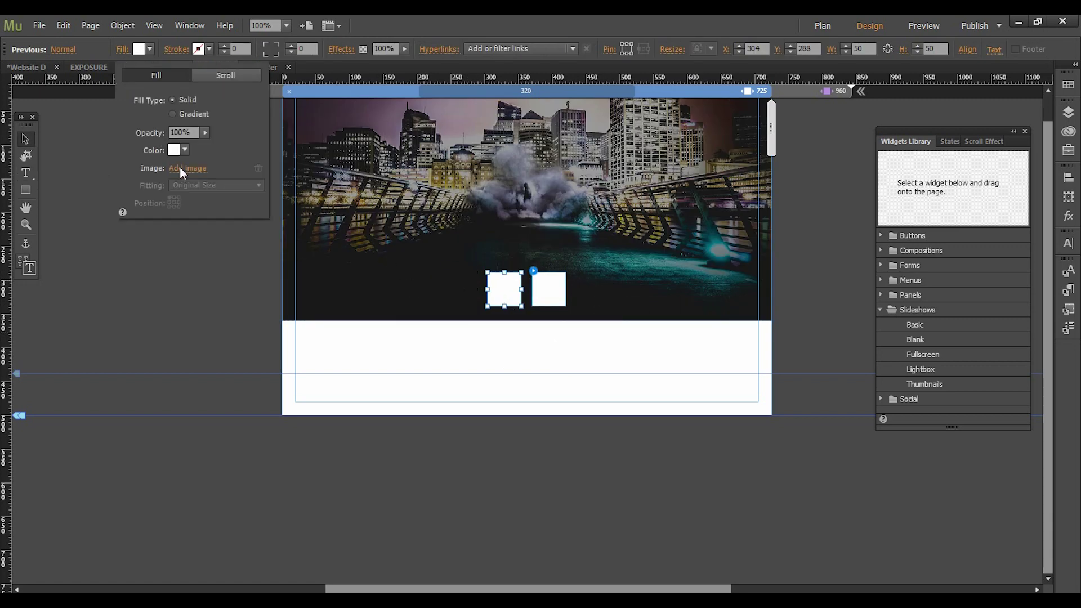
click(180, 167)
click(322, 94)
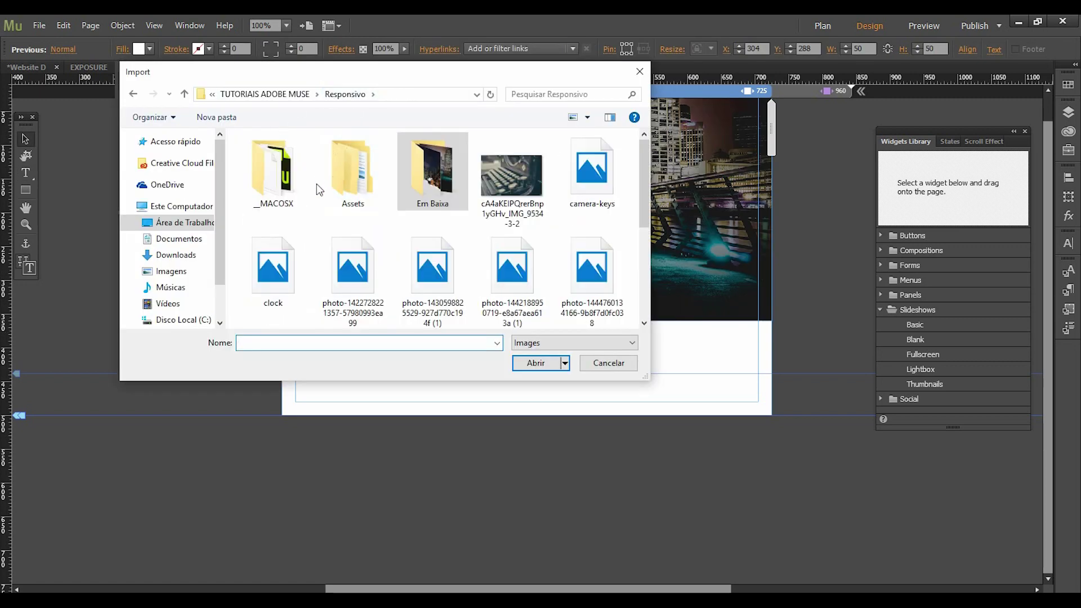
double_click(350, 172)
double_click(263, 170)
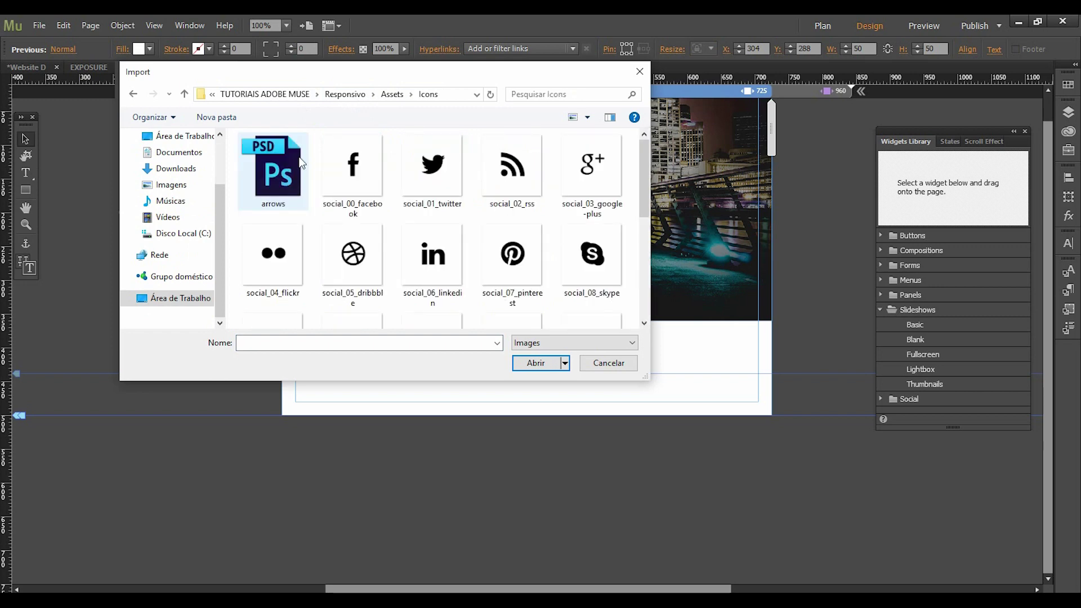
double_click(283, 175)
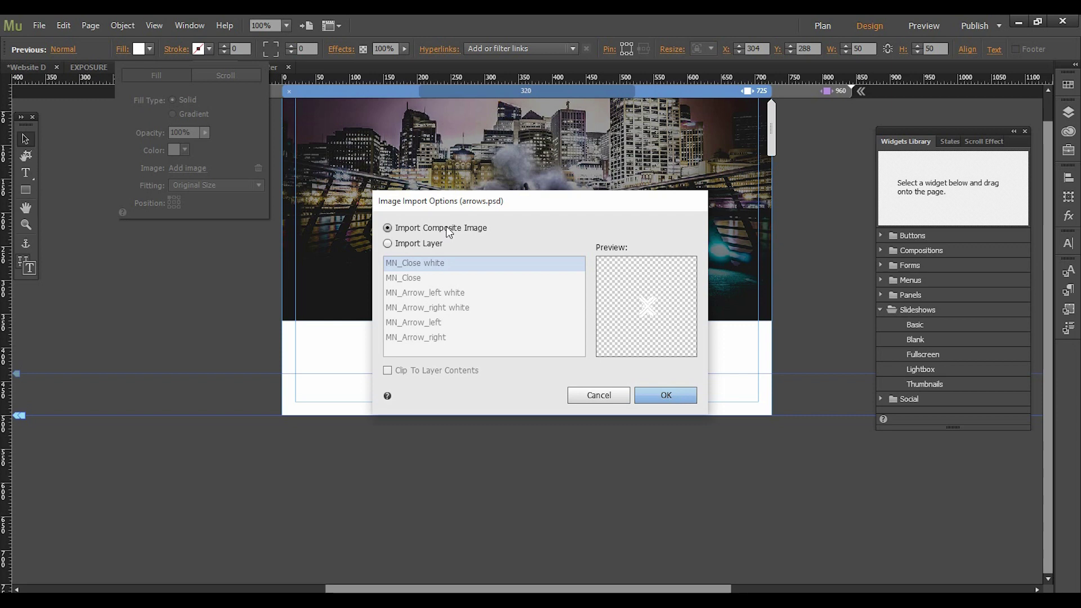
click(434, 245)
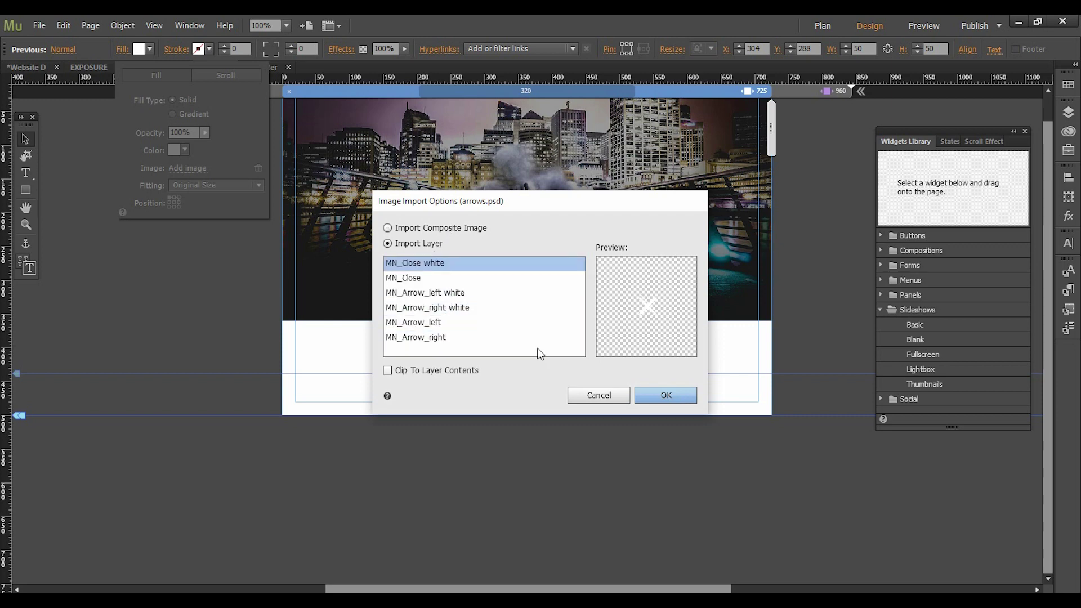
click(432, 309)
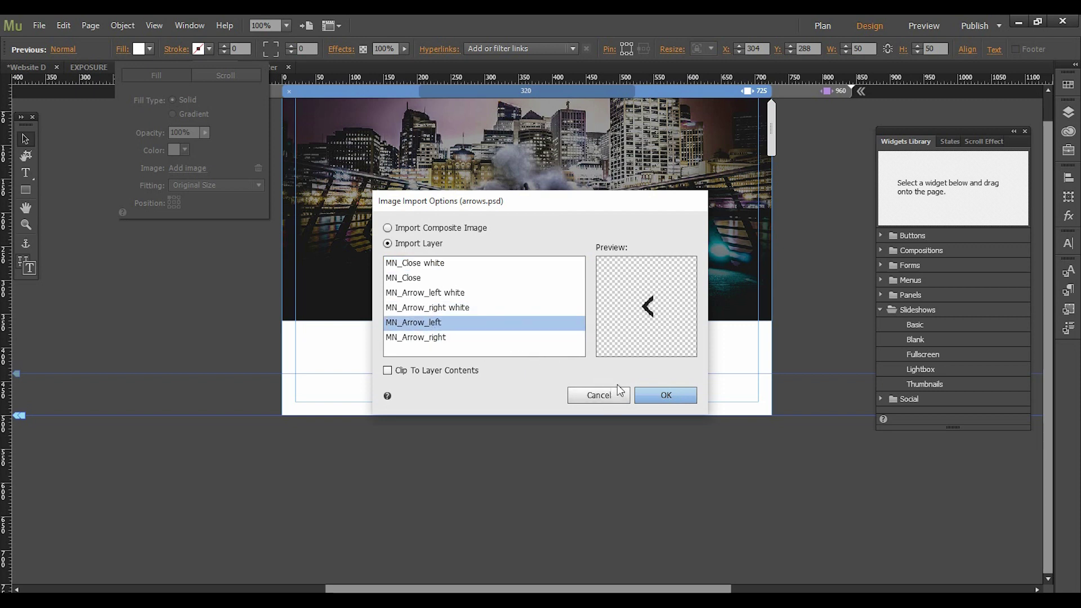
click(646, 394)
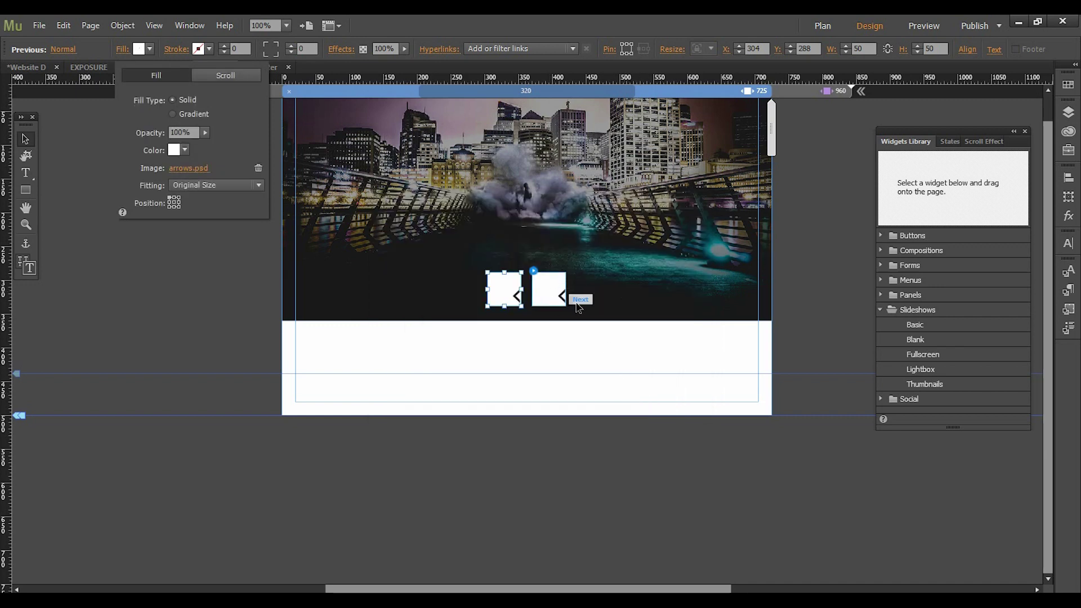
click(174, 203)
key(Escape)
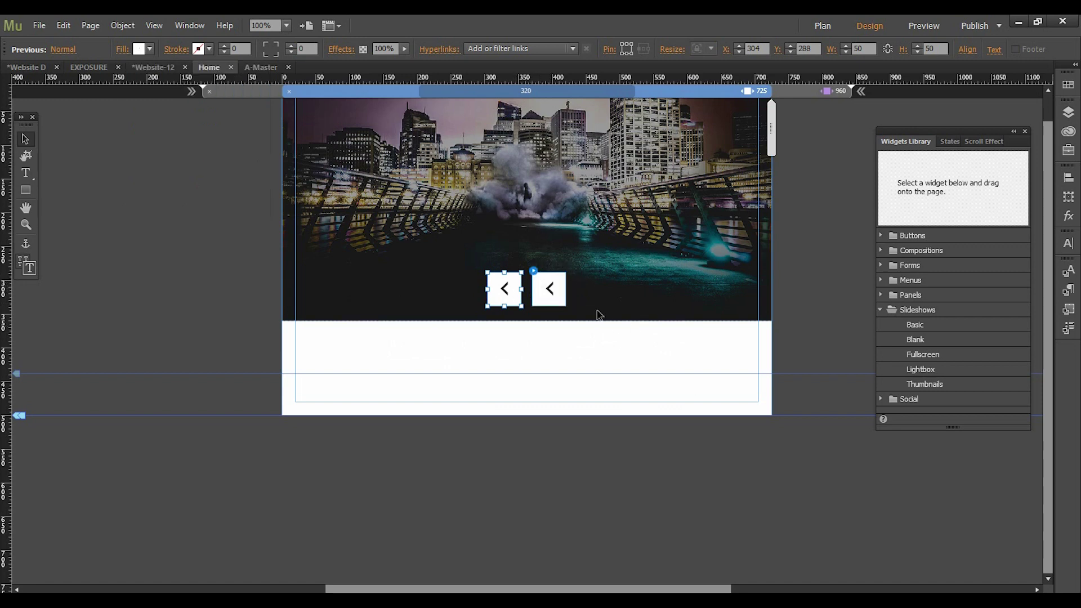
Turn off Edit Together in the slideshow's options
click(533, 272)
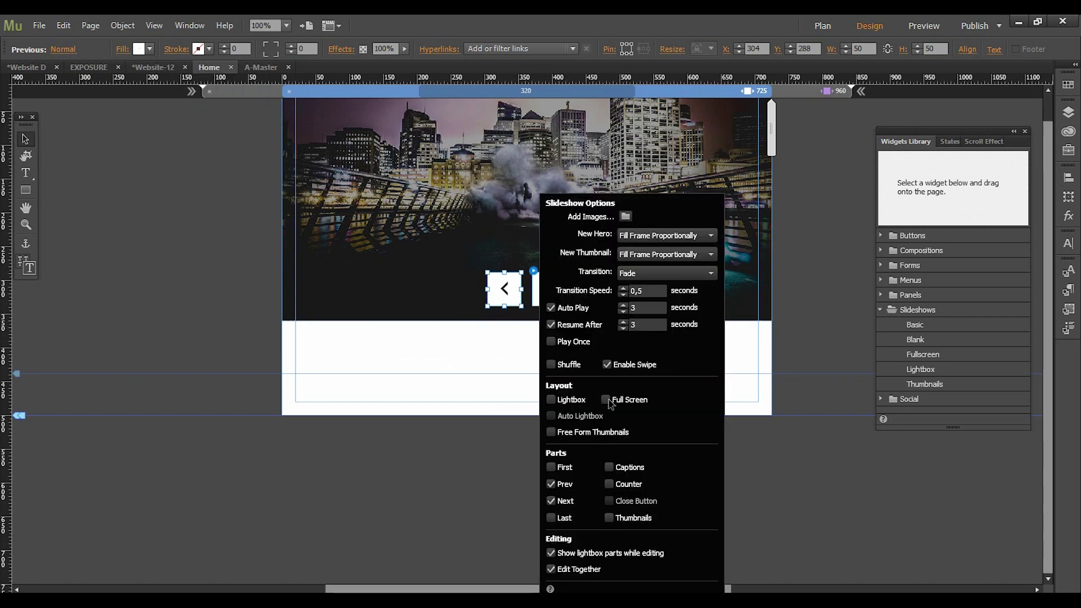
click(551, 569)
click(403, 511)
Replace the next button's fill image with the MN_Arrow_right layer of arrows.psd
click(556, 291)
click(556, 290)
click(140, 49)
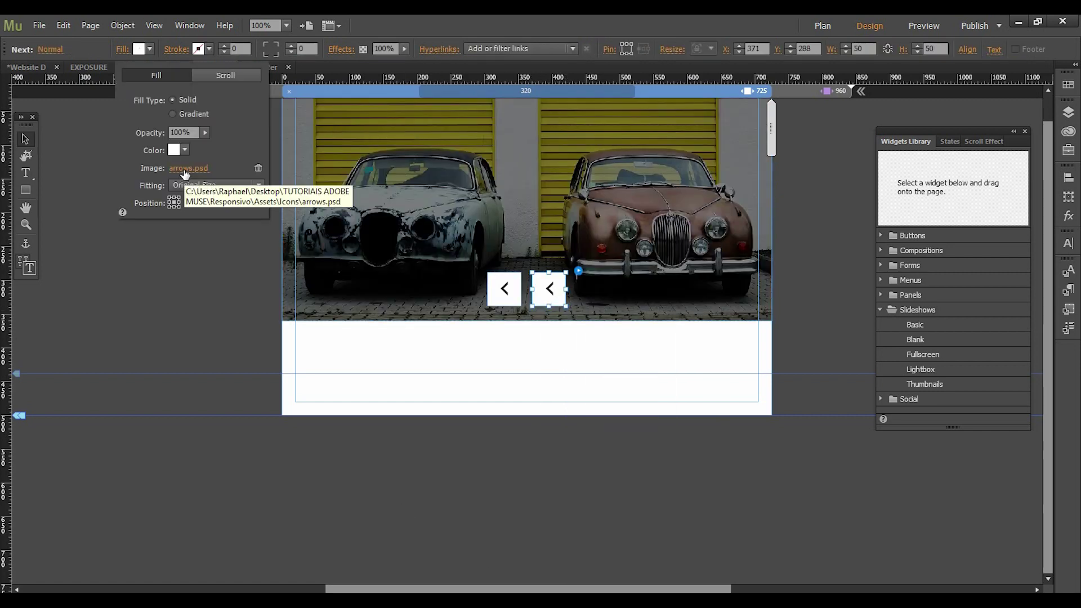
click(181, 168)
double_click(281, 180)
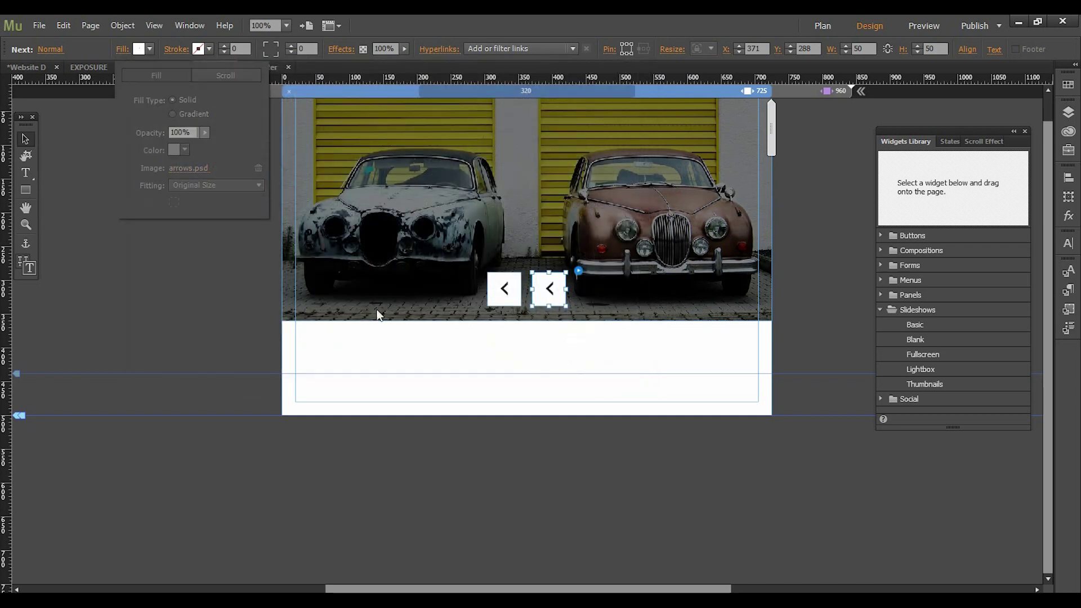
click(424, 245)
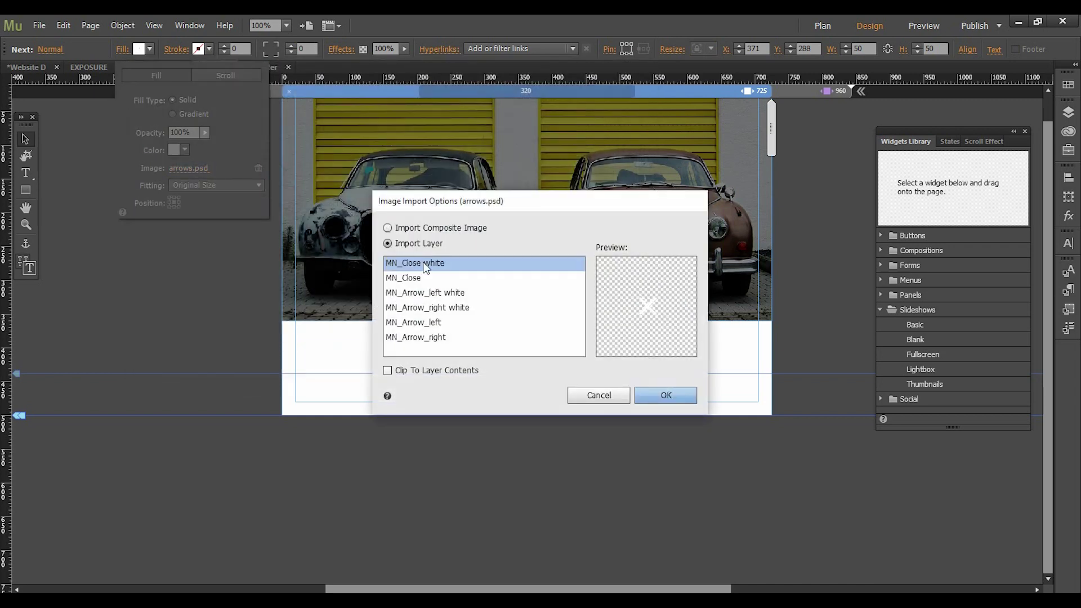
click(431, 323)
click(436, 337)
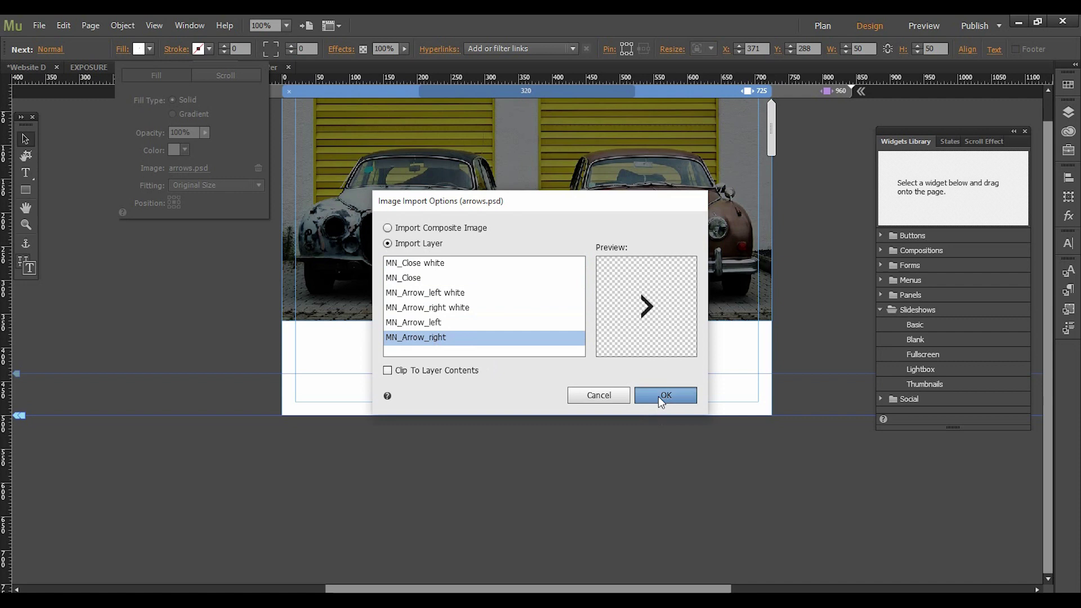
click(642, 400)
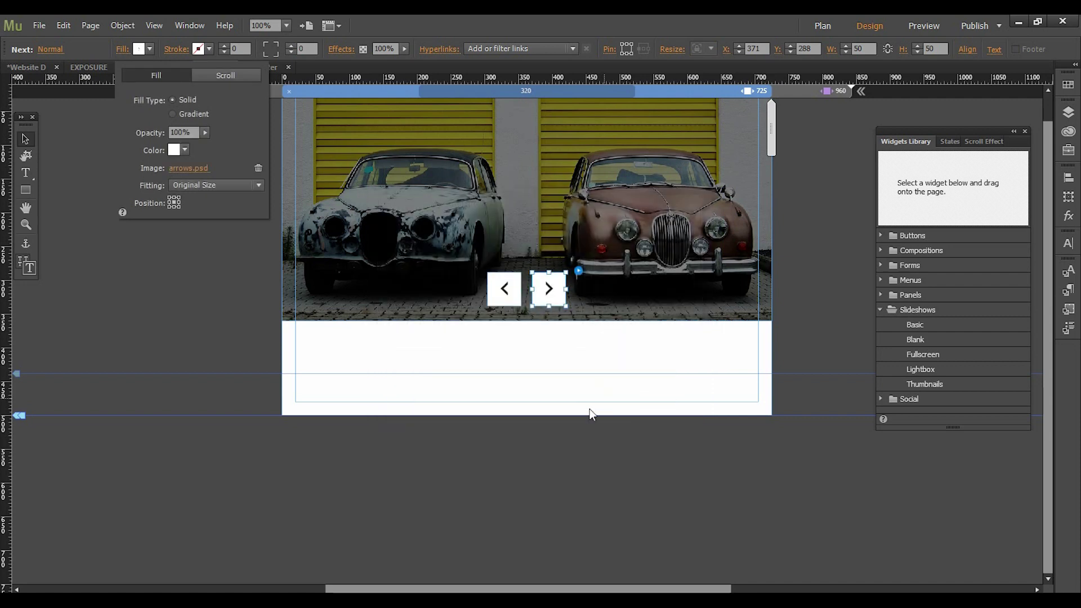
Set the fill image fitting of both the previous and next buttons to Scale To Fill
click(505, 289)
click(137, 49)
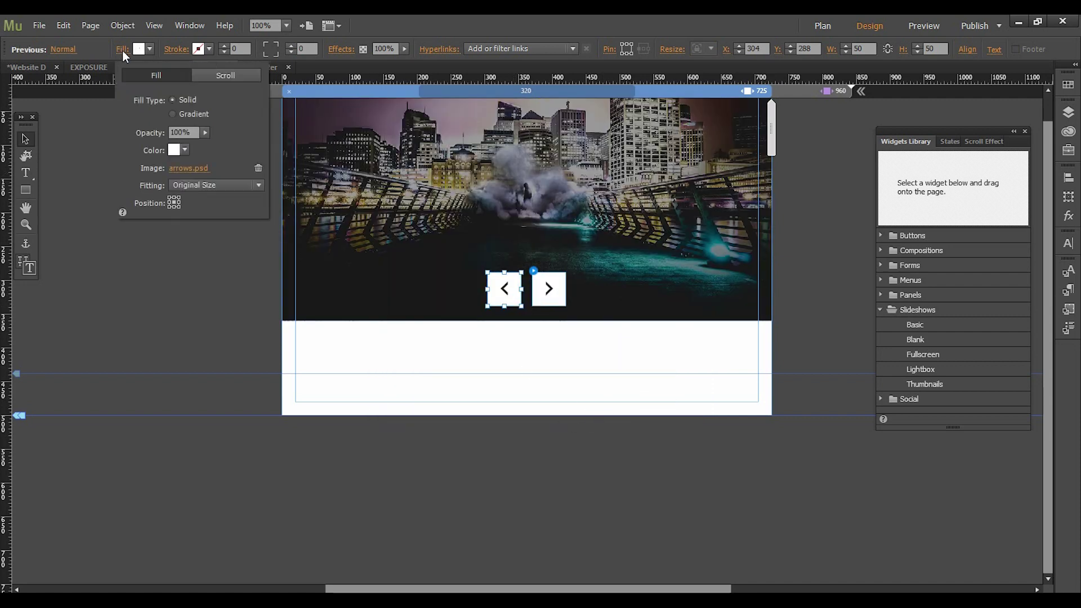
click(184, 185)
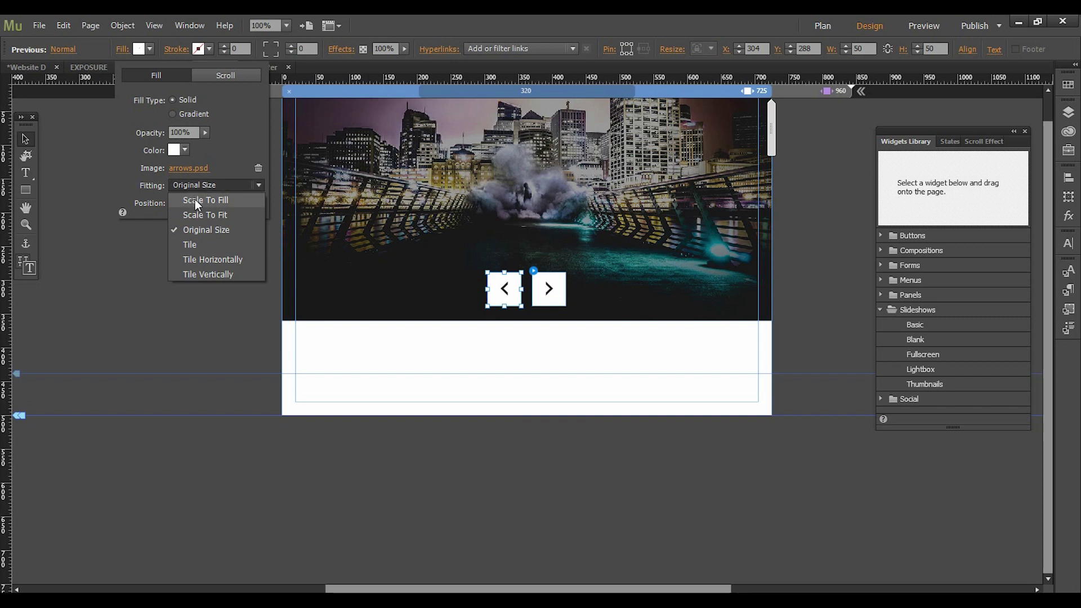
click(195, 198)
click(550, 286)
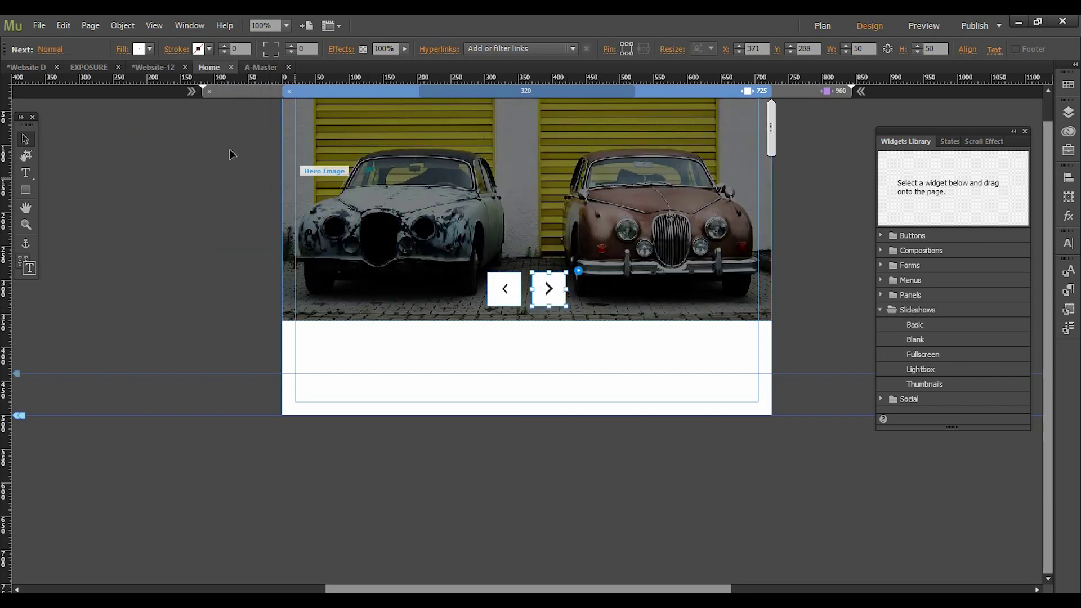
click(125, 50)
click(188, 186)
click(198, 198)
click(495, 450)
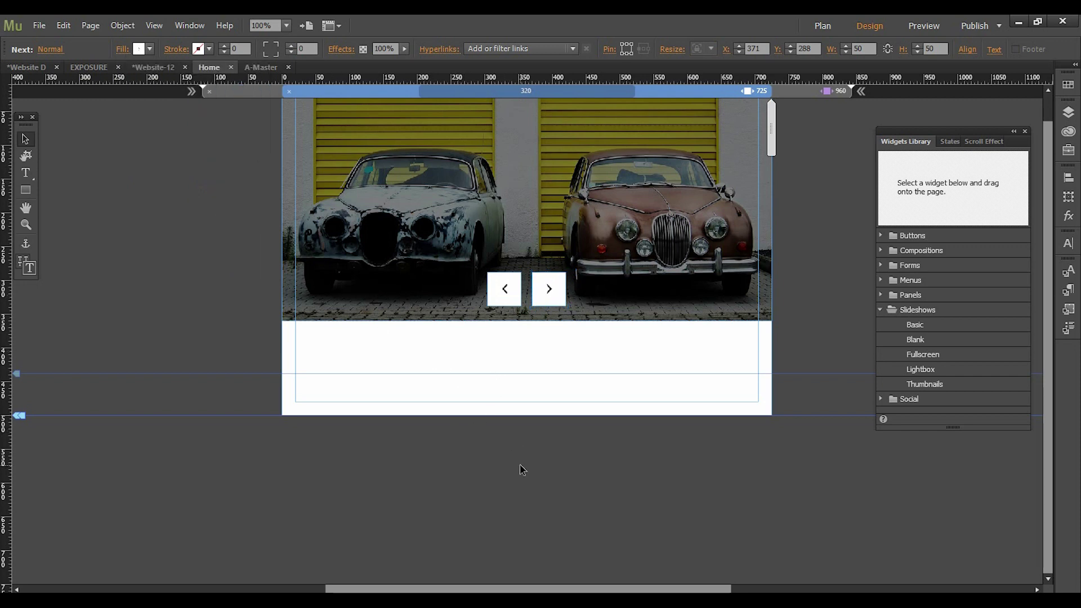
click(514, 292)
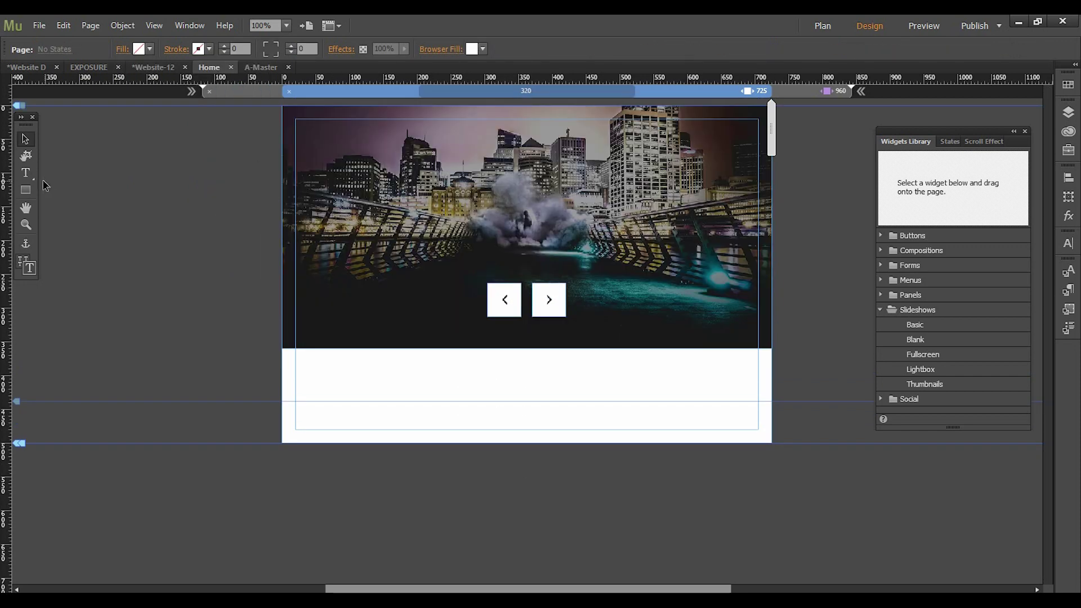
Draw a text frame above the arrow buttons on the slideshow image, enter DESIGNERJOB and colour the text white (FFFFFF)
drag(414, 175, 624, 233)
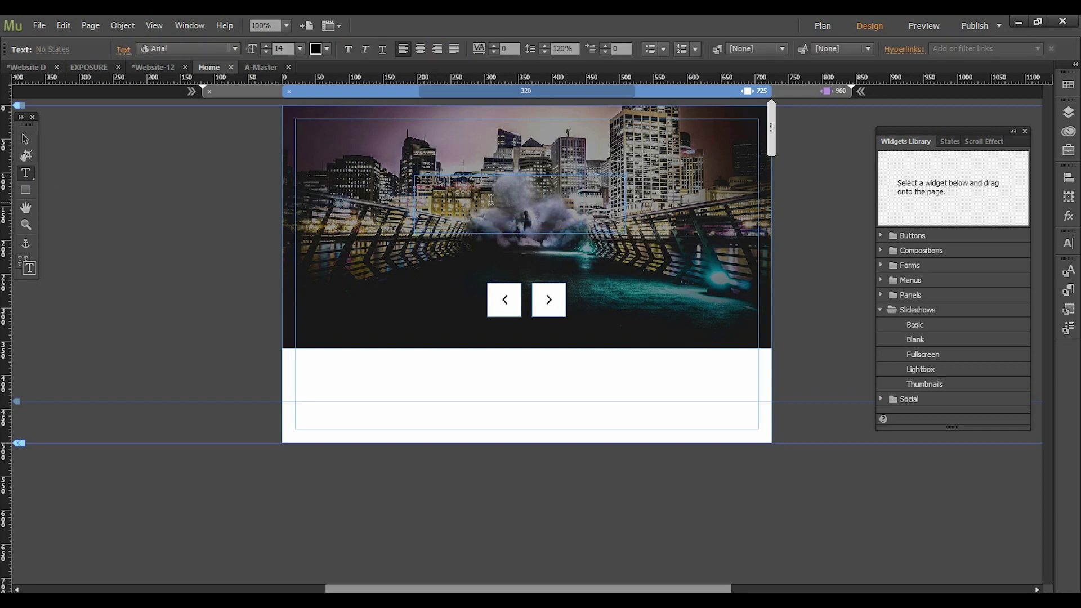
drag(504, 176, 186, 180)
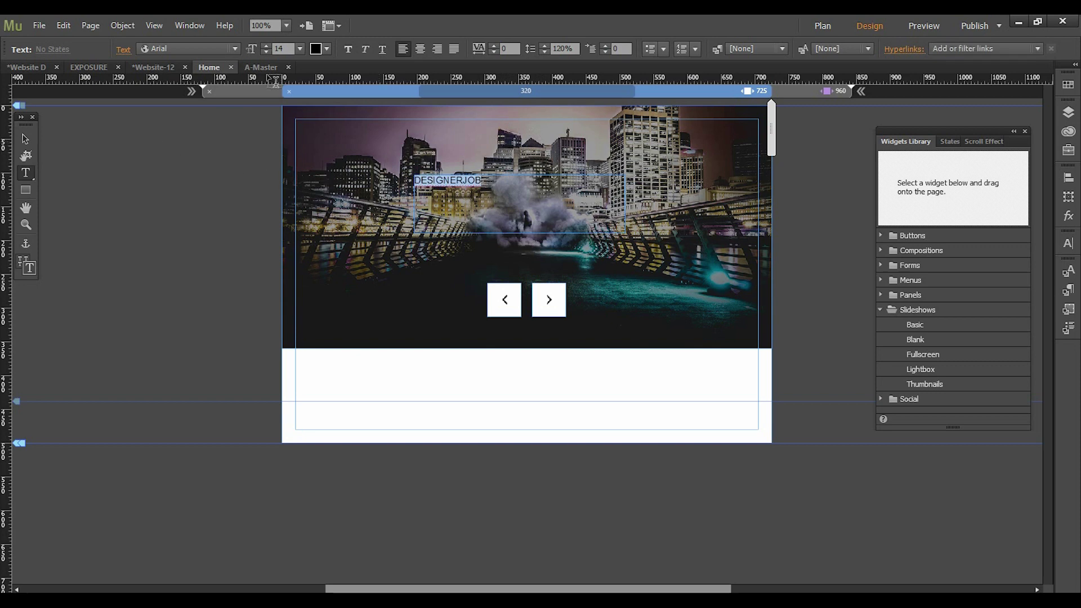
click(327, 49)
click(496, 68)
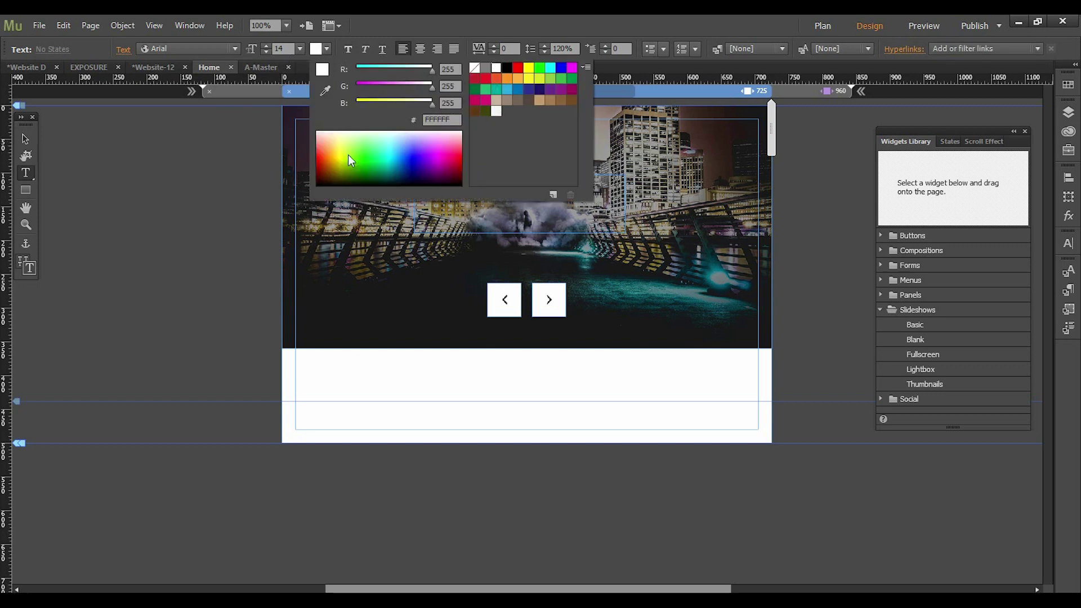
Set the DESIGNERJOB text to Open Sans Bold at size 40
click(1067, 243)
click(956, 255)
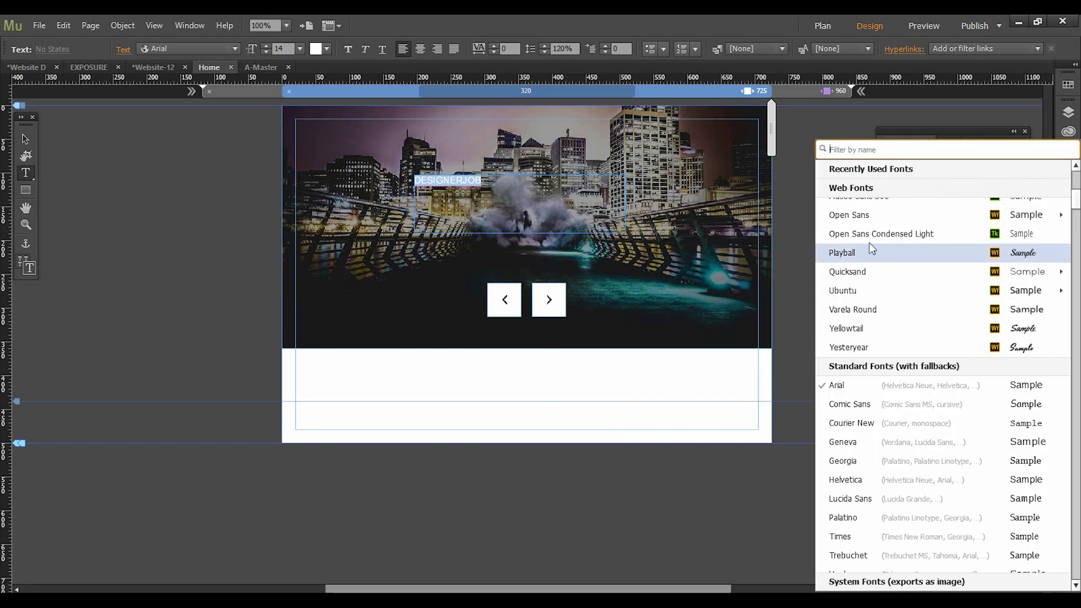
mouse_move(870, 216)
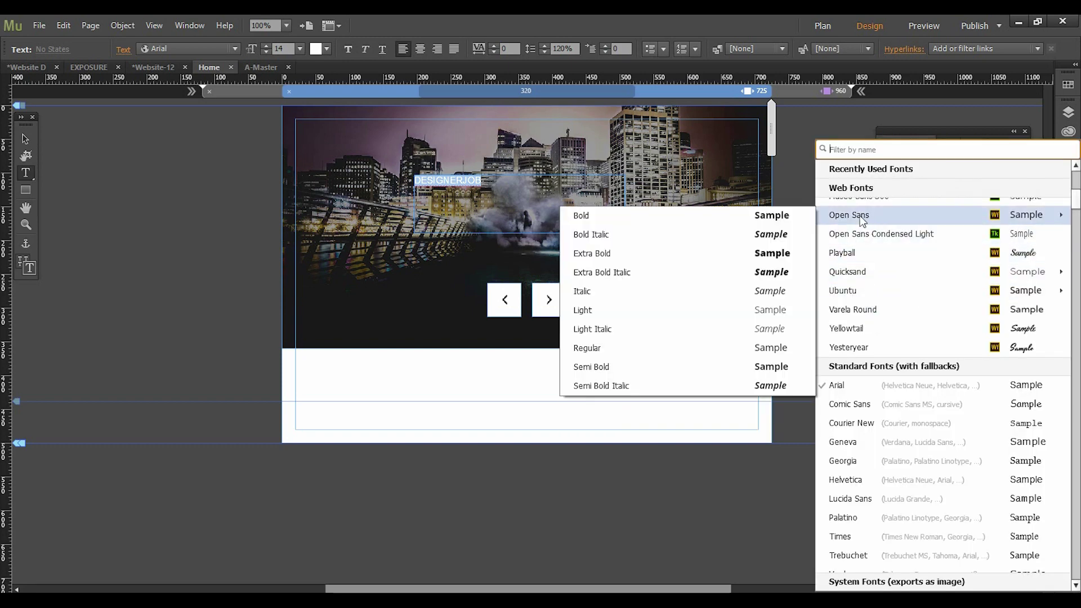
click(581, 216)
drag(927, 274, 926, 273)
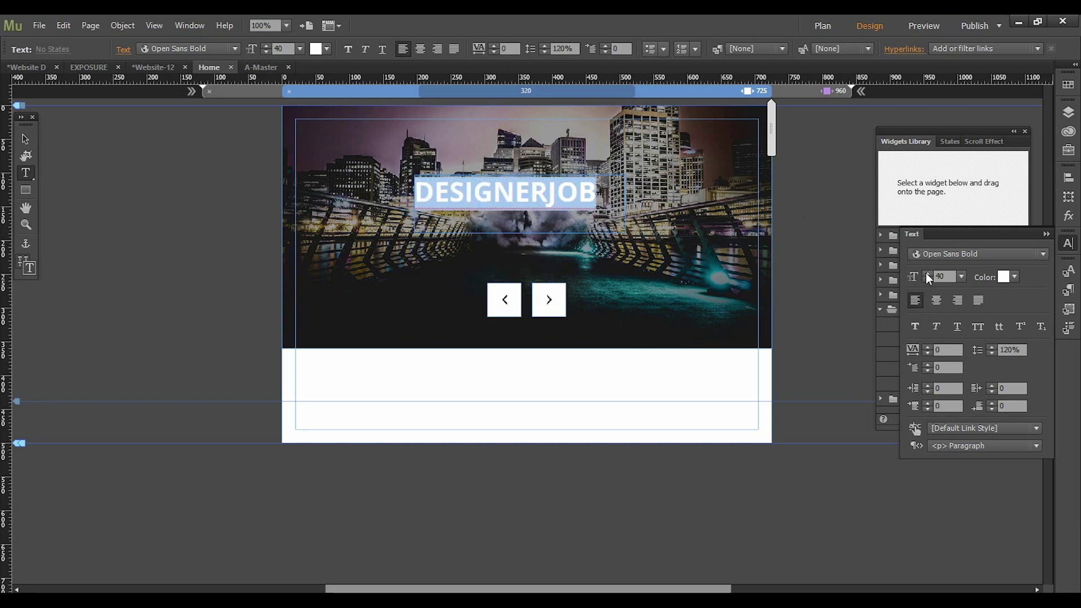
Set only the JOB part of the DESIGNERJOB title to Open Sans Light
double_click(523, 197)
drag(566, 197, 632, 203)
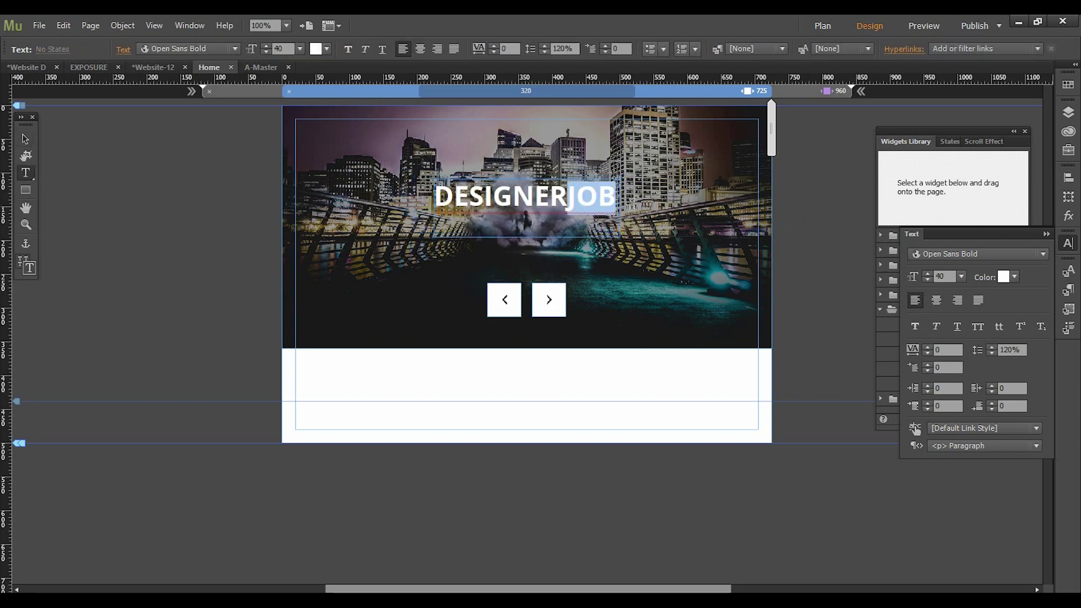
click(928, 254)
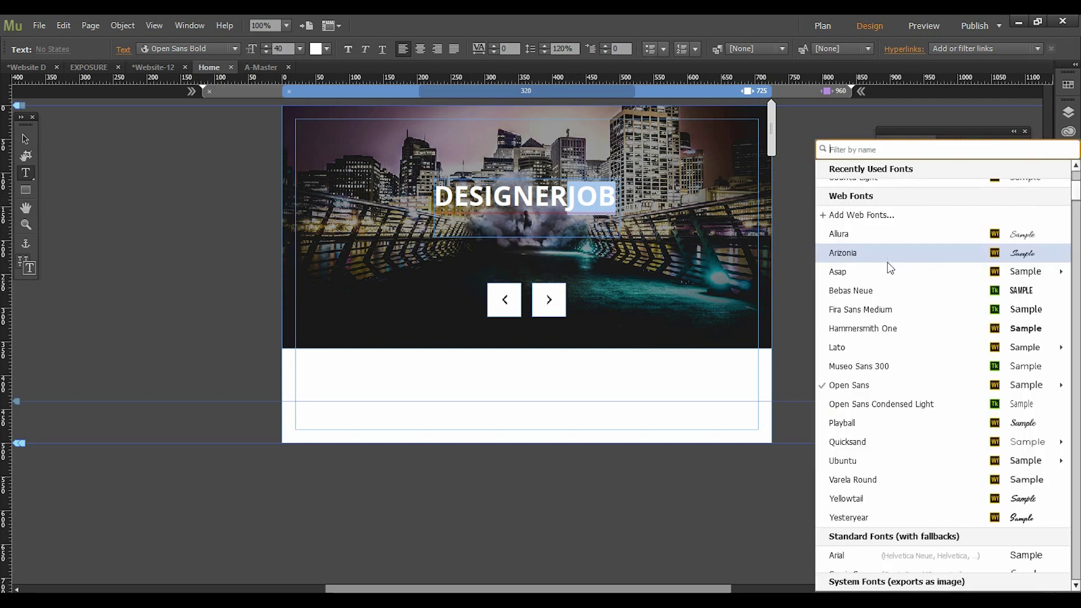
mouse_move(856, 382)
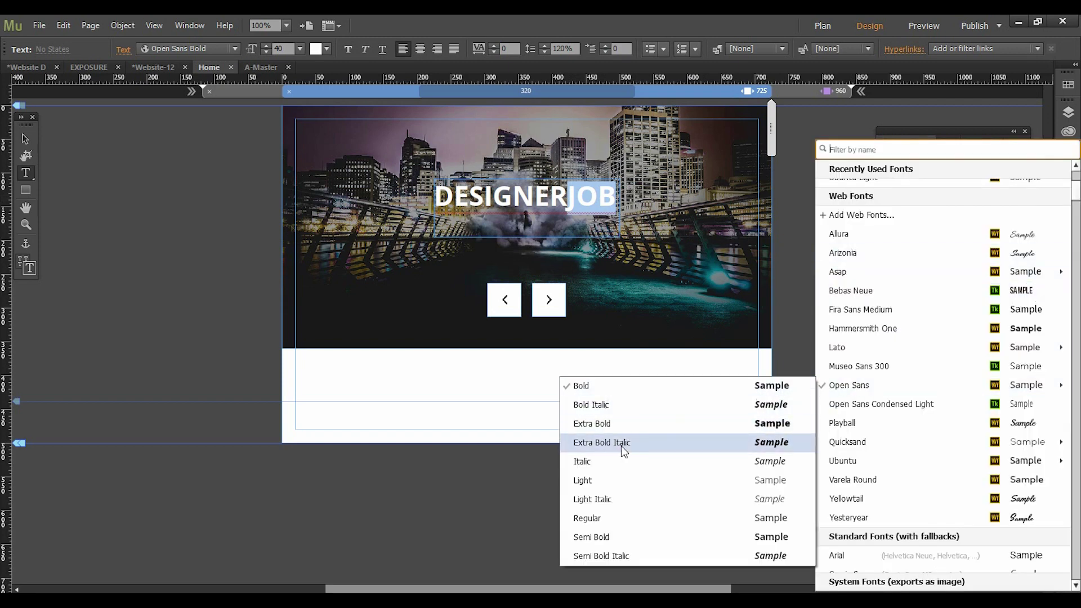
click(617, 481)
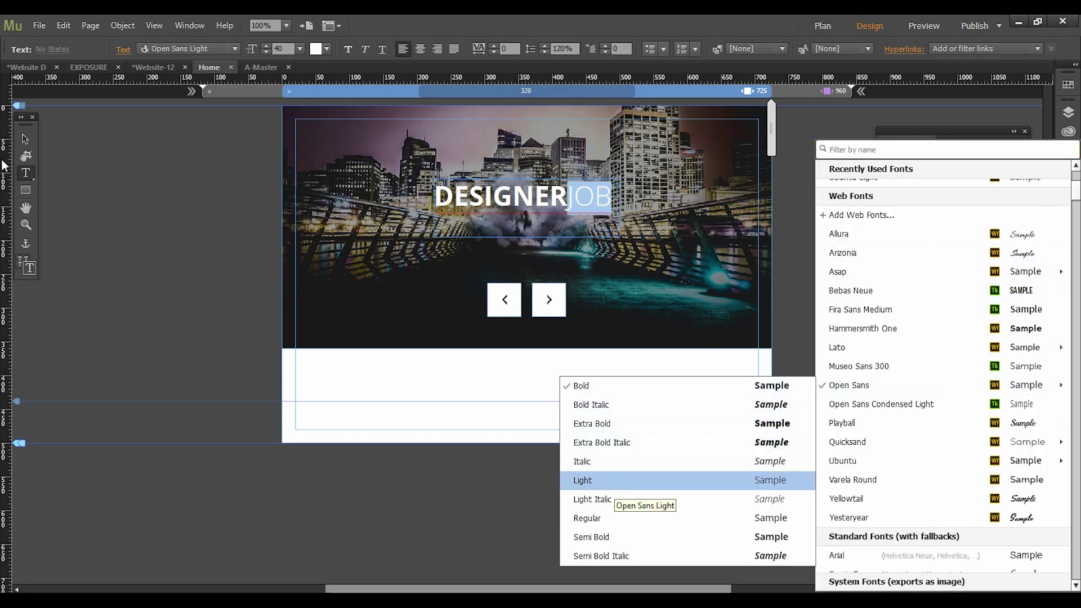
Set the letter spacing of the whole DESIGNERJOB text frame to -4
click(24, 139)
click(543, 236)
click(928, 354)
click(927, 355)
click(928, 355)
click(927, 354)
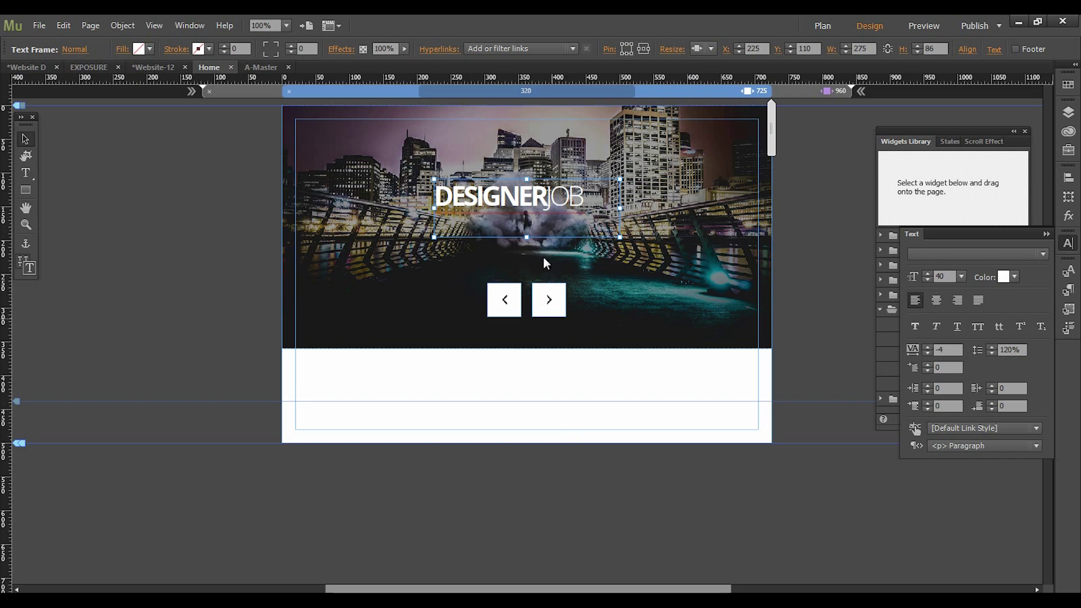
Set the title's font size to 50 and resize its frame to about 296 wide, centred on the image at about X 215, Y 111
double_click(534, 198)
click(944, 277)
text(50)
drag(620, 207, 573, 215)
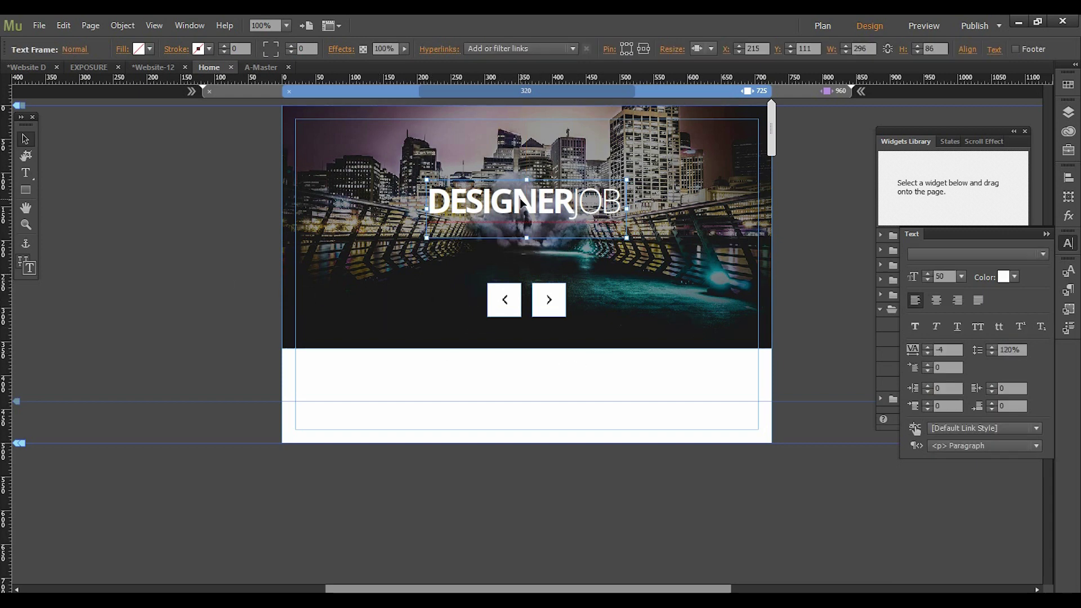
Create a paragraph style named Head from the DESIGNERJOB title, using the <h1> Headline paragraph tag
click(184, 26)
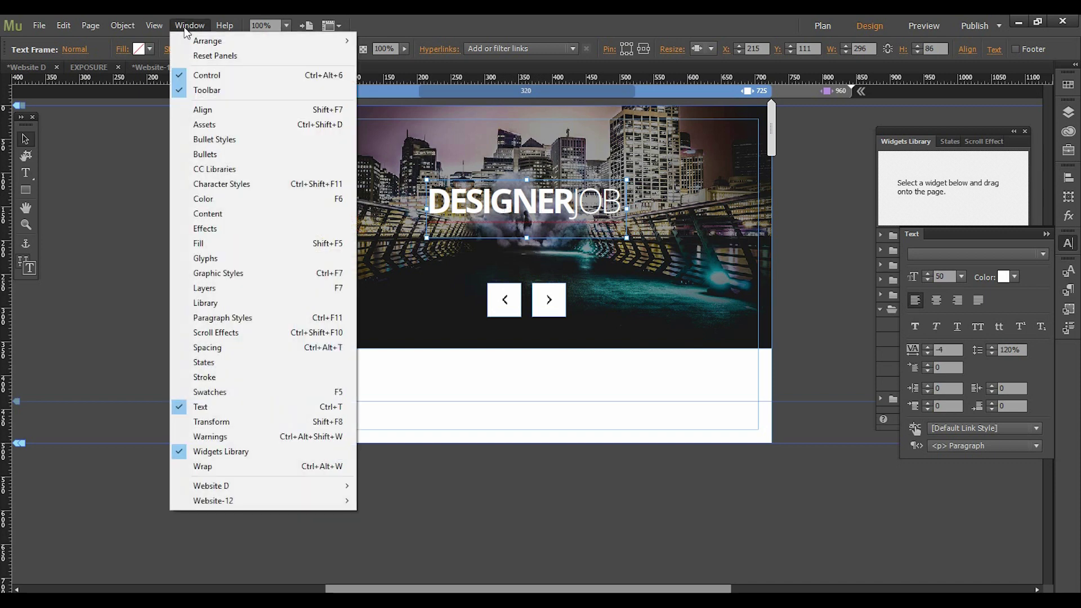
click(225, 317)
click(1026, 508)
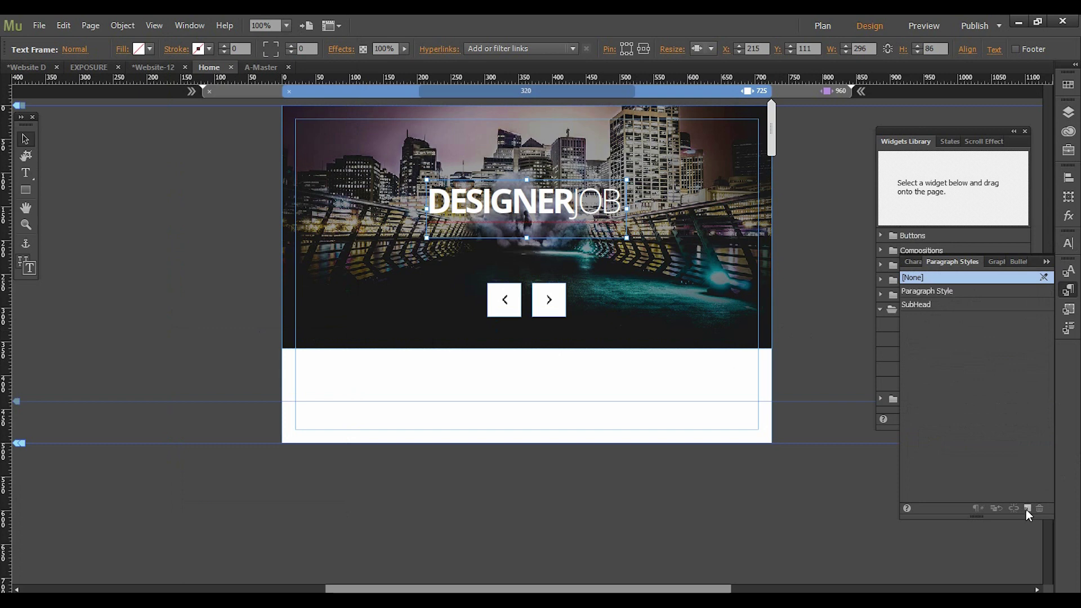
double_click(940, 292)
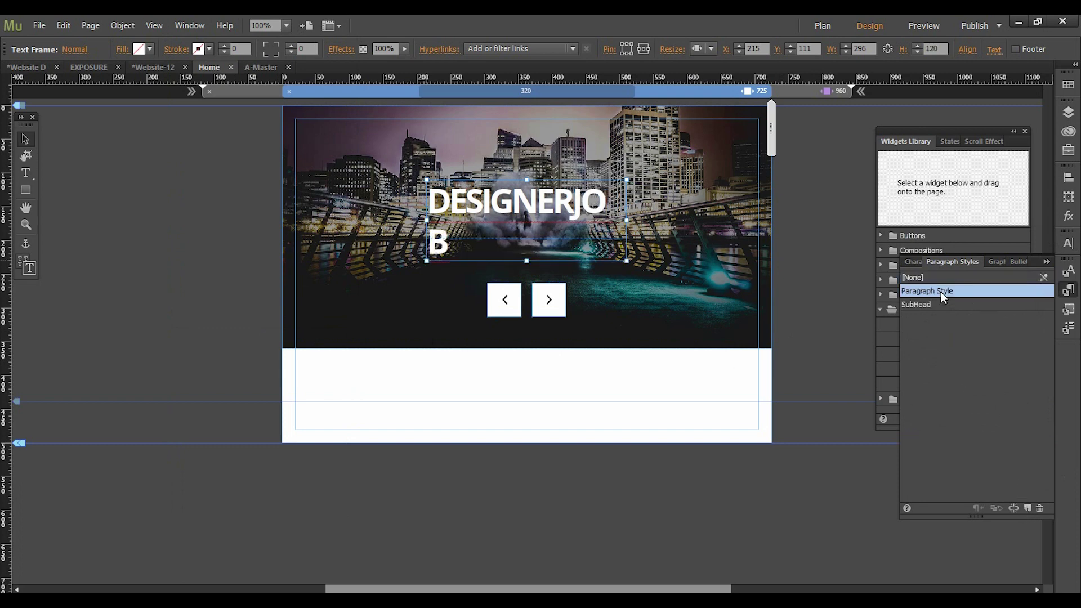
text(h)
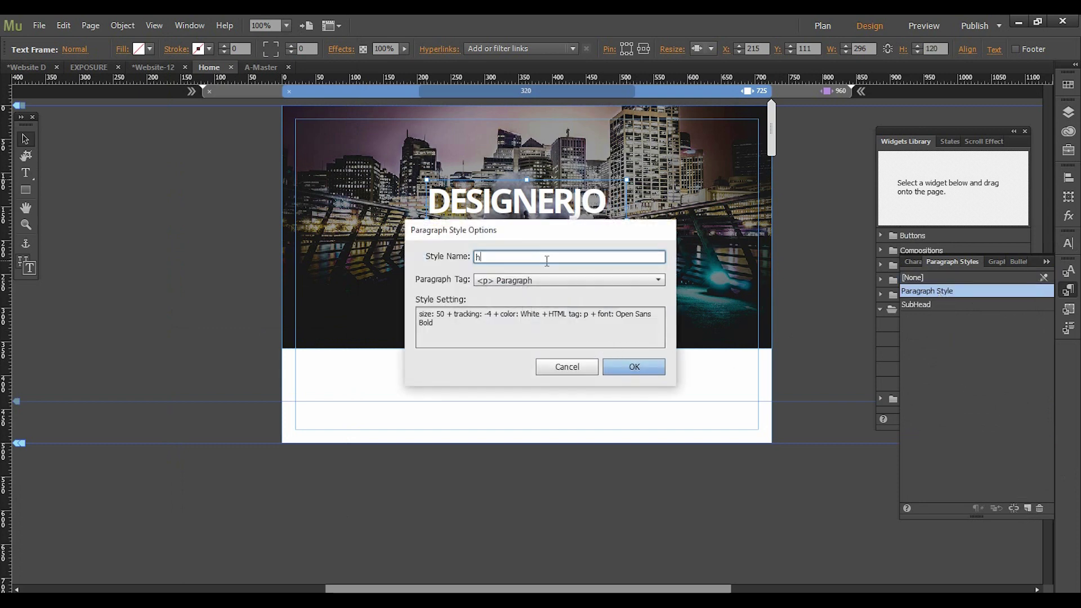
text(EADER)
key(ctrl+a)
text(Head)
click(517, 281)
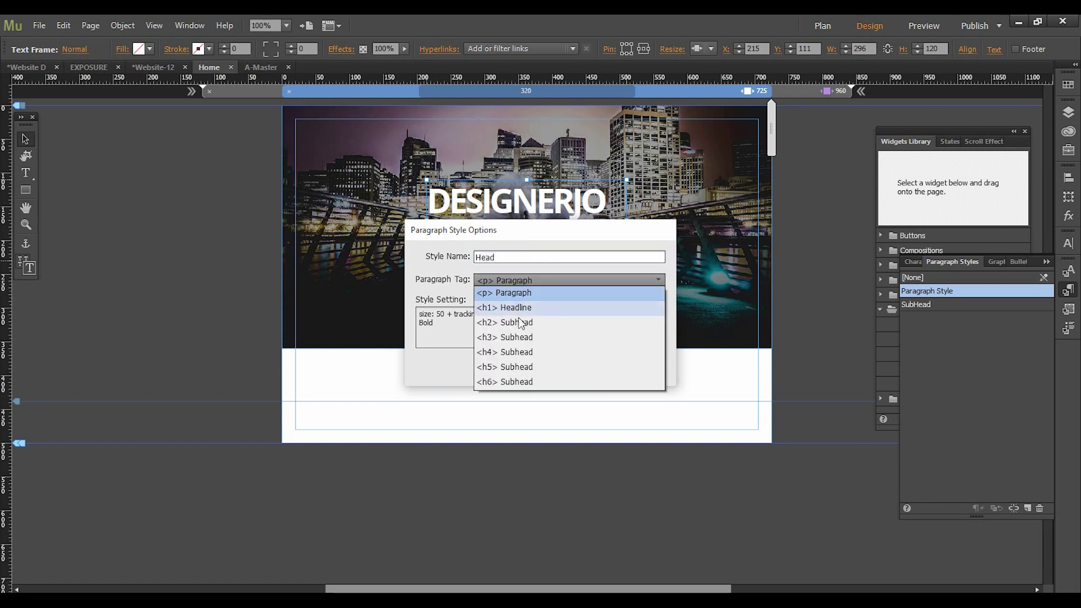
click(522, 308)
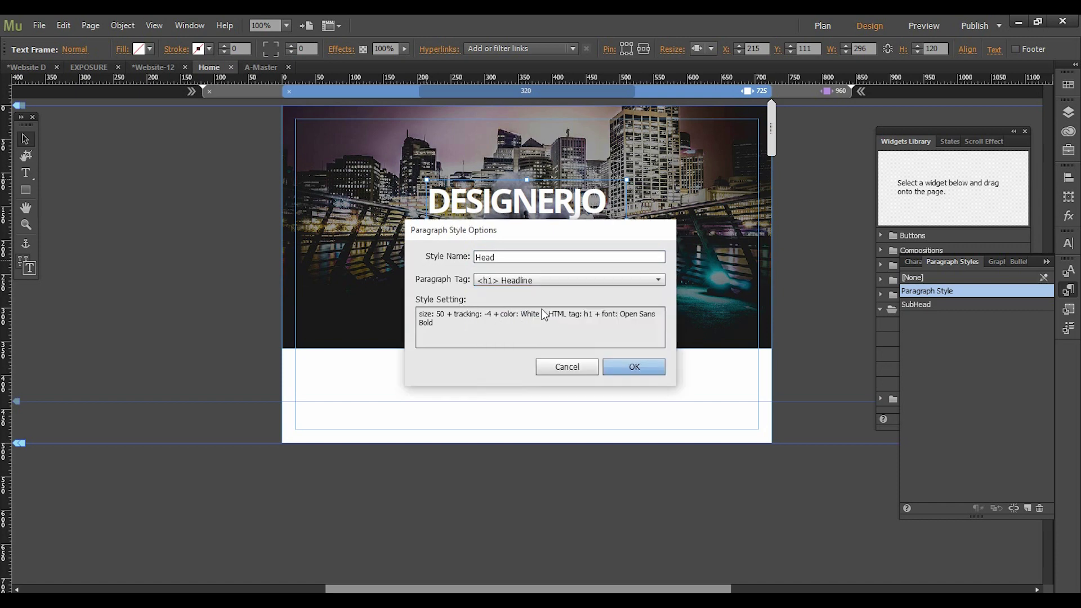
drag(436, 315, 560, 316)
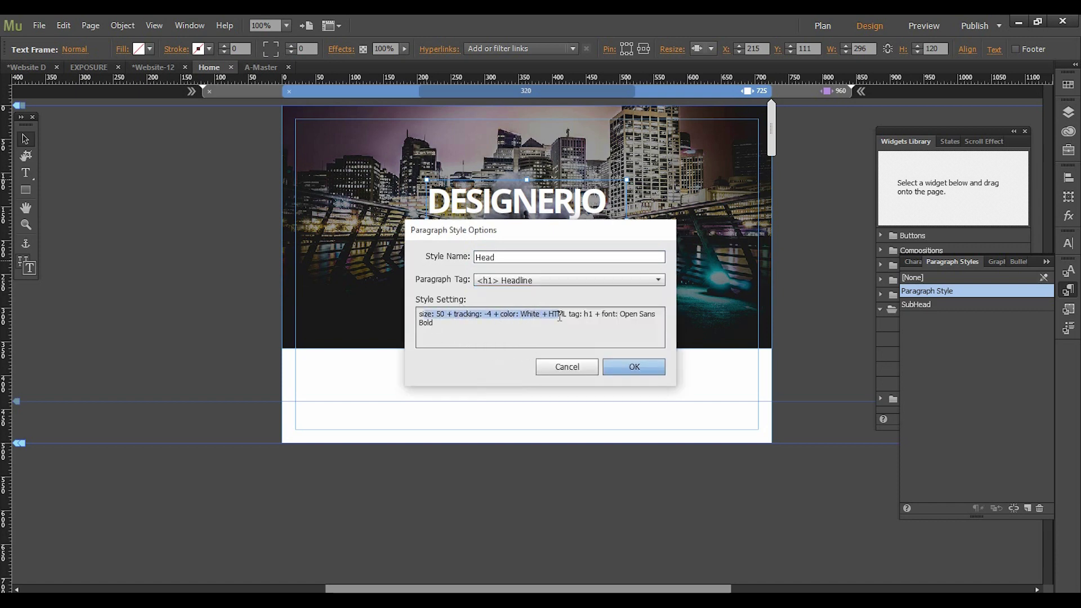
click(644, 367)
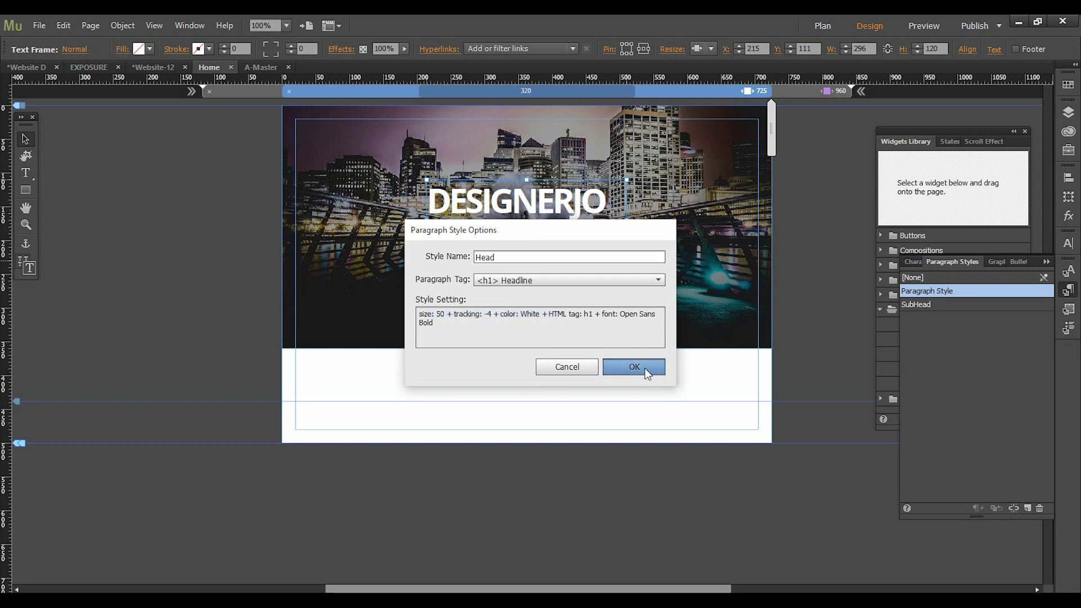
Set only the JOB part of the title back to Open Sans Light
double_click(584, 205)
drag(580, 204, 623, 205)
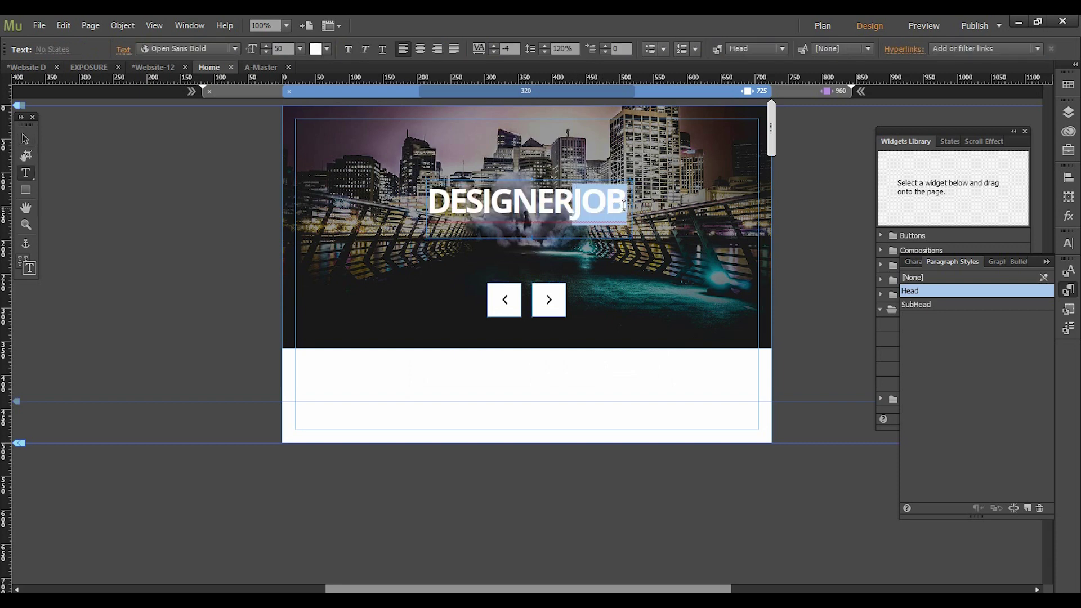
click(189, 48)
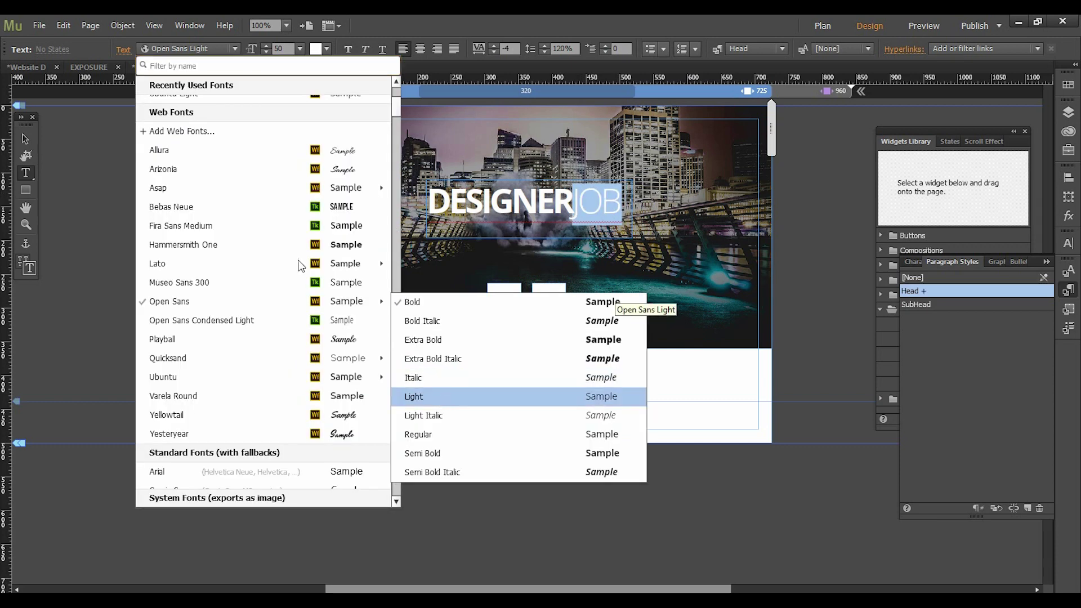
click(25, 138)
click(25, 138)
click(124, 162)
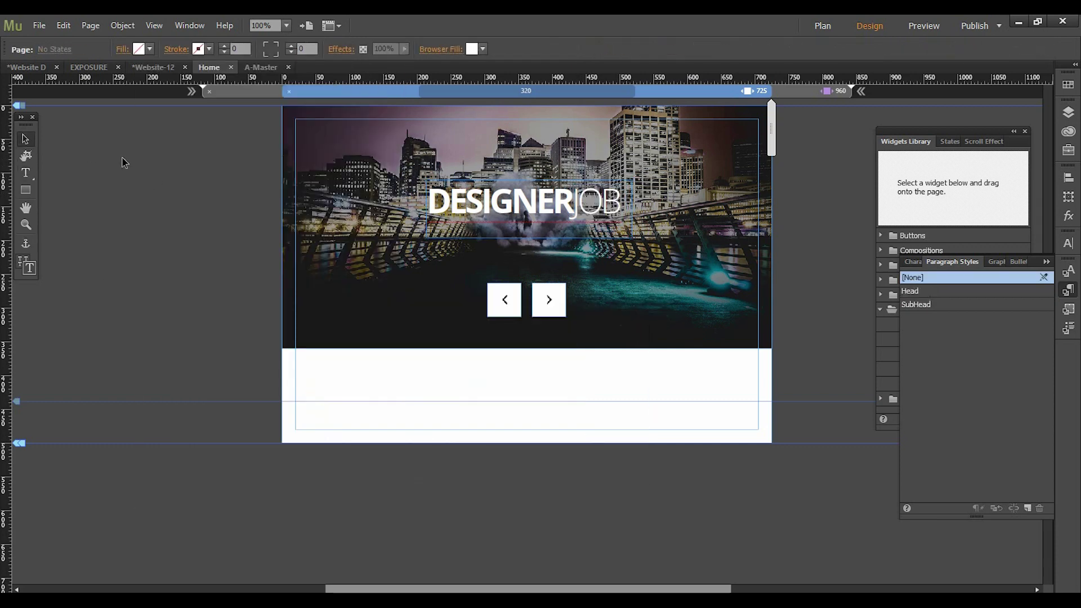
Draw a text frame about 310 wide just below the DESIGNERJOB title, using Open Sans Regular at size 12
key(ctrl+t)
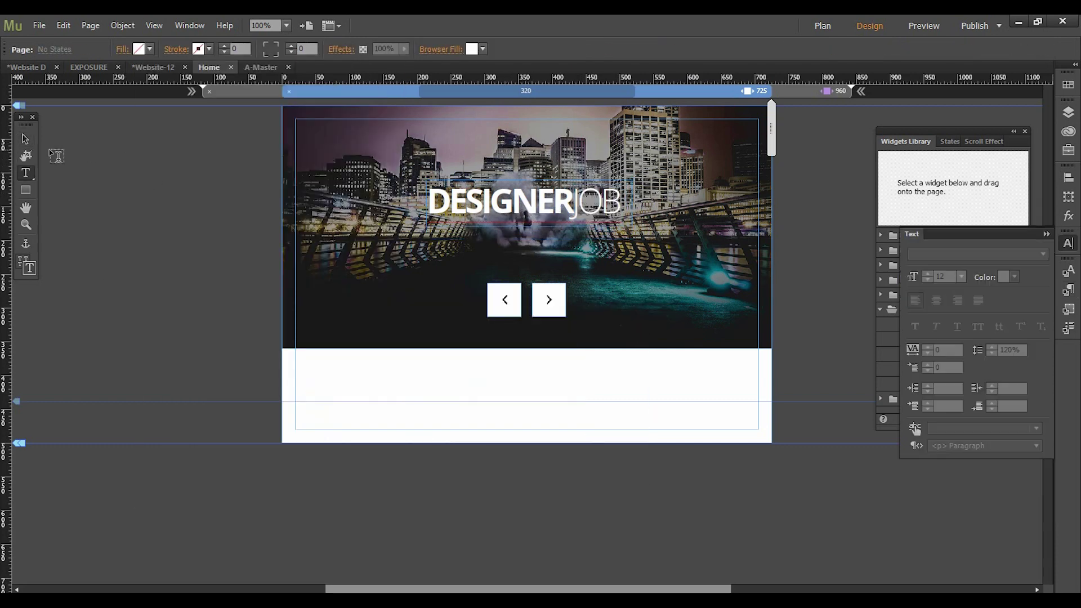
click(31, 174)
drag(427, 229, 636, 249)
click(975, 257)
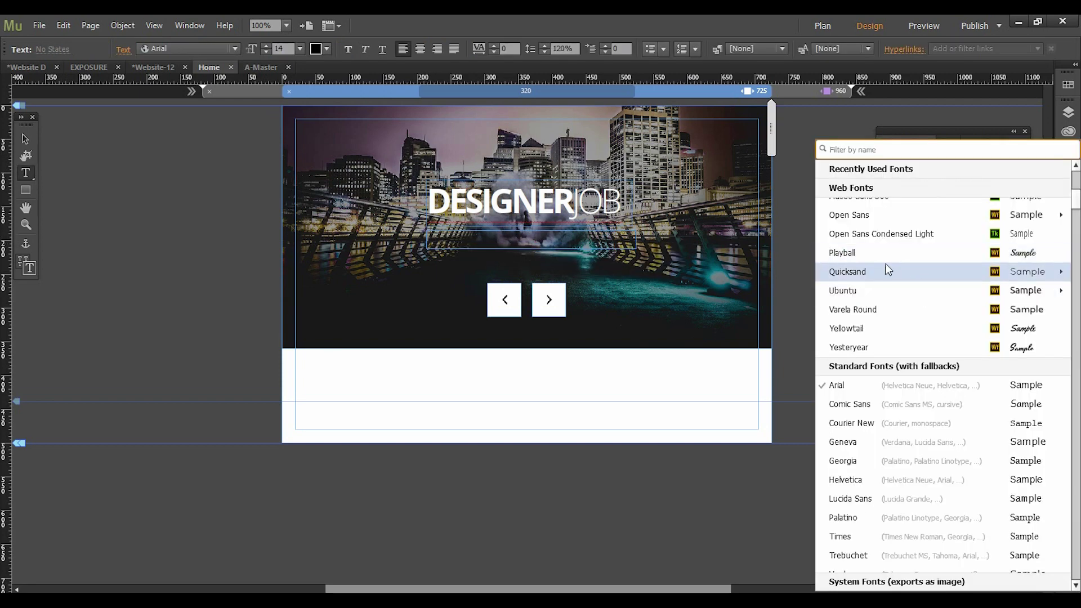
mouse_move(871, 217)
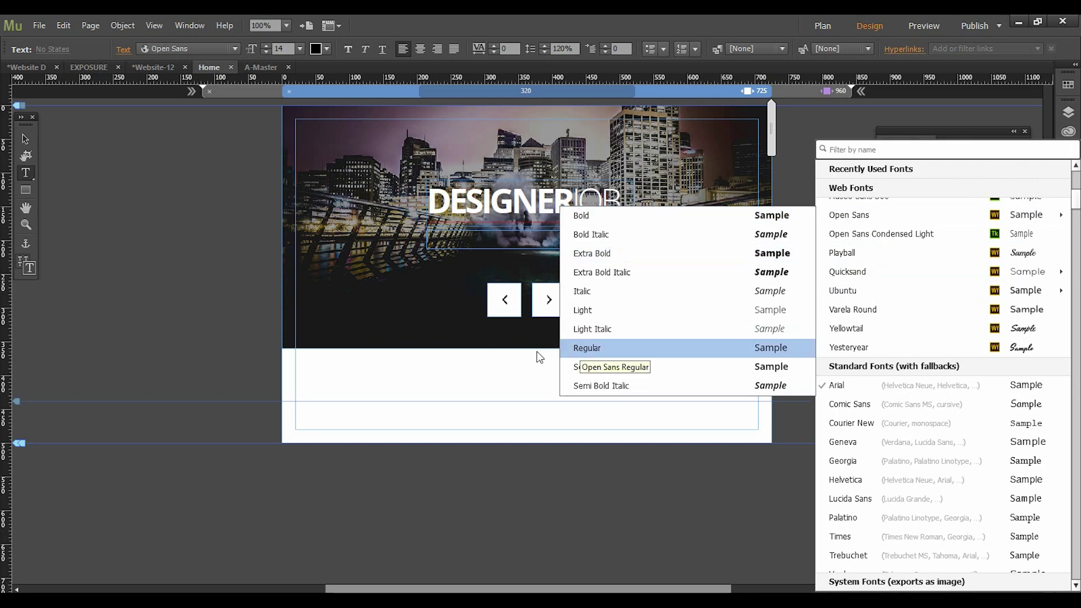
click(596, 347)
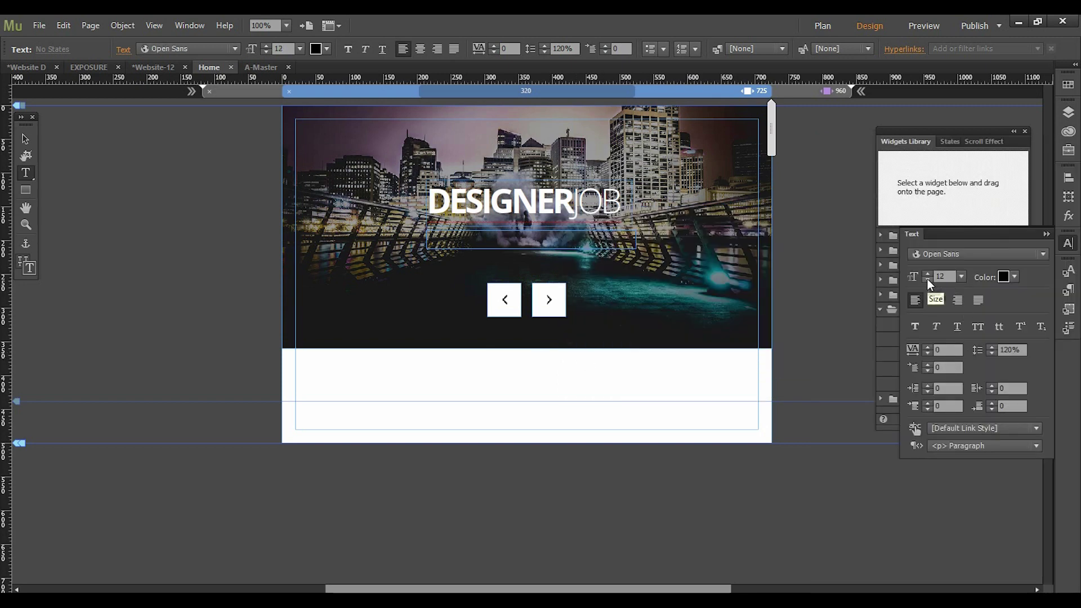
Set the letter spacing of the new subtitle frame to 5 and its text colour to white
click(927, 346)
click(927, 347)
click(927, 346)
drag(515, 232, 426, 235)
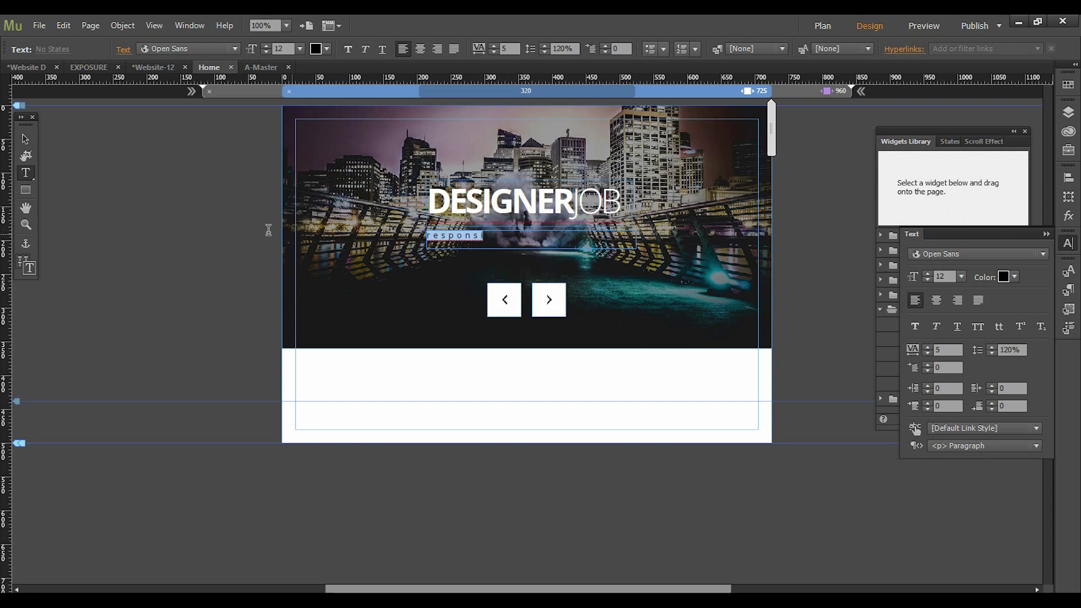
click(327, 49)
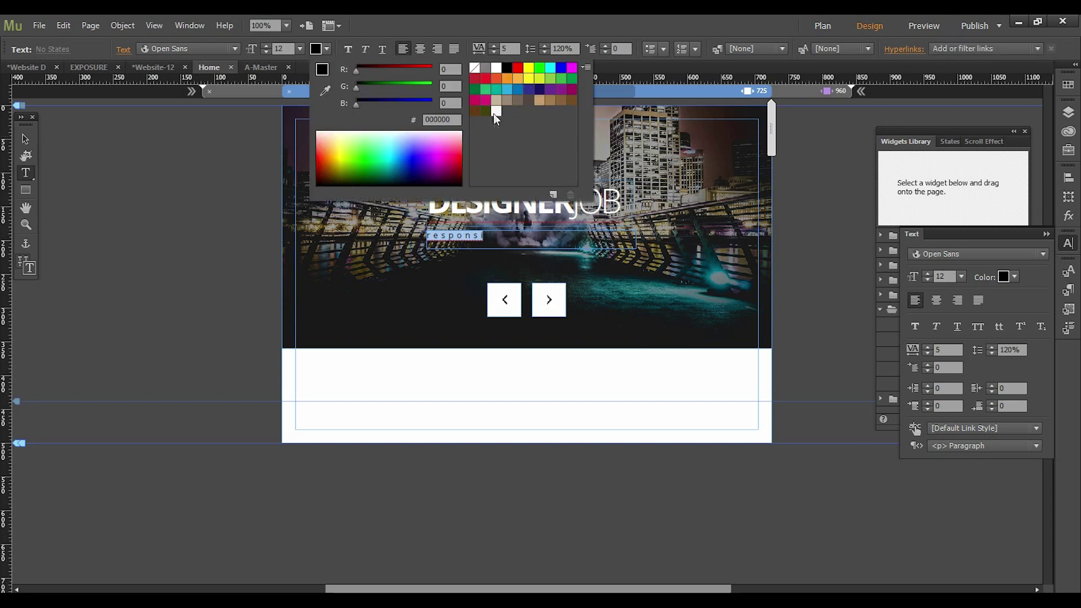
click(496, 68)
Write RESPONSIVE MUSE WEBSITE as the subtitle and narrow its frame to fit the text
text(RESPONSIVE MUSE WEBSITE)
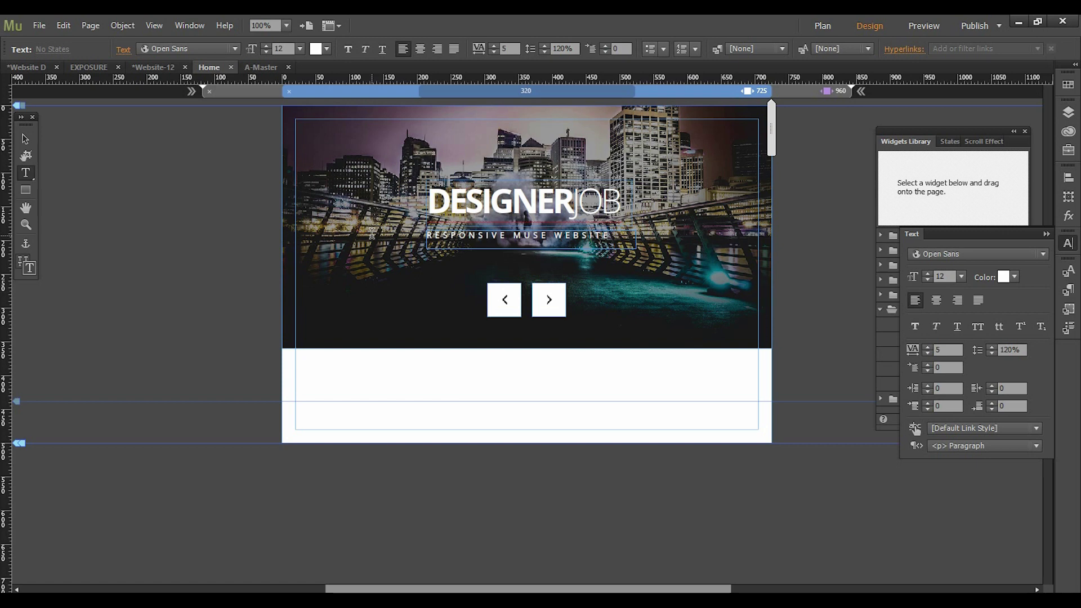
click(25, 139)
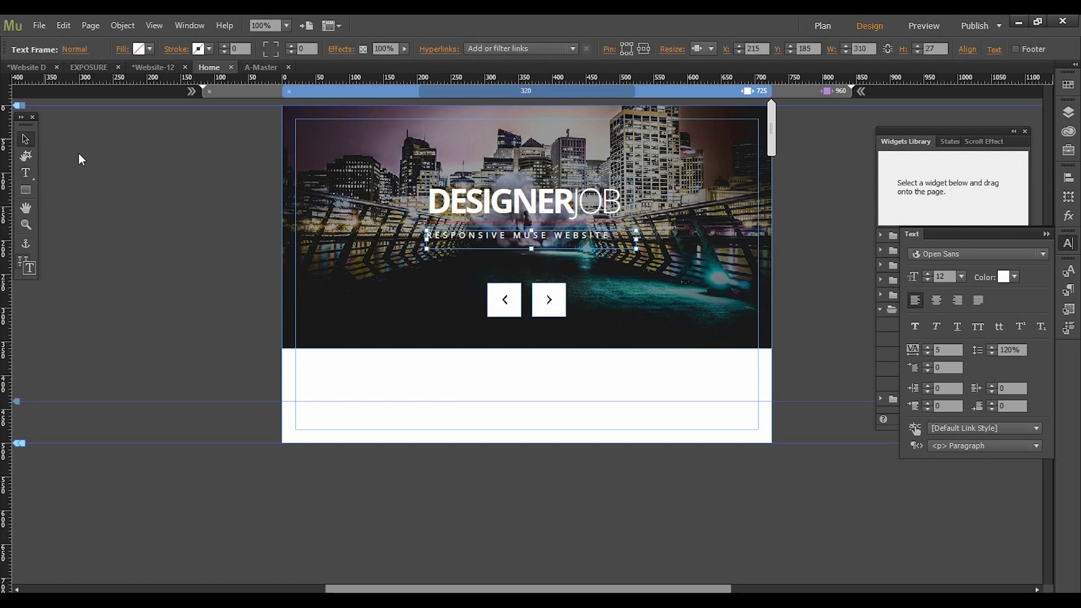
drag(636, 241, 611, 241)
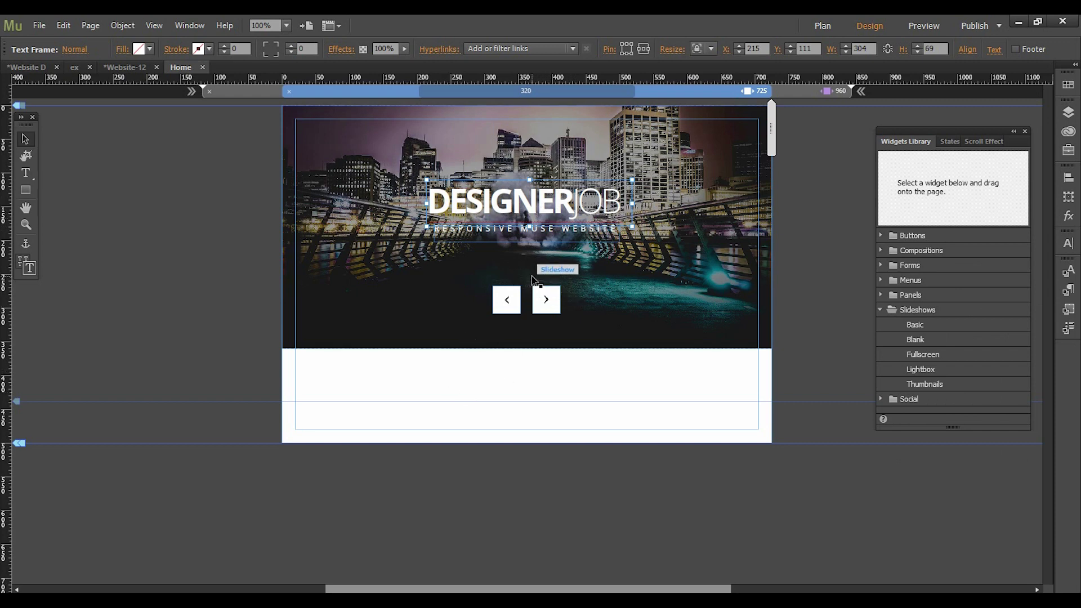
Set the resize behaviour of both the title and subtitle text frames to None
shift+click(543, 230)
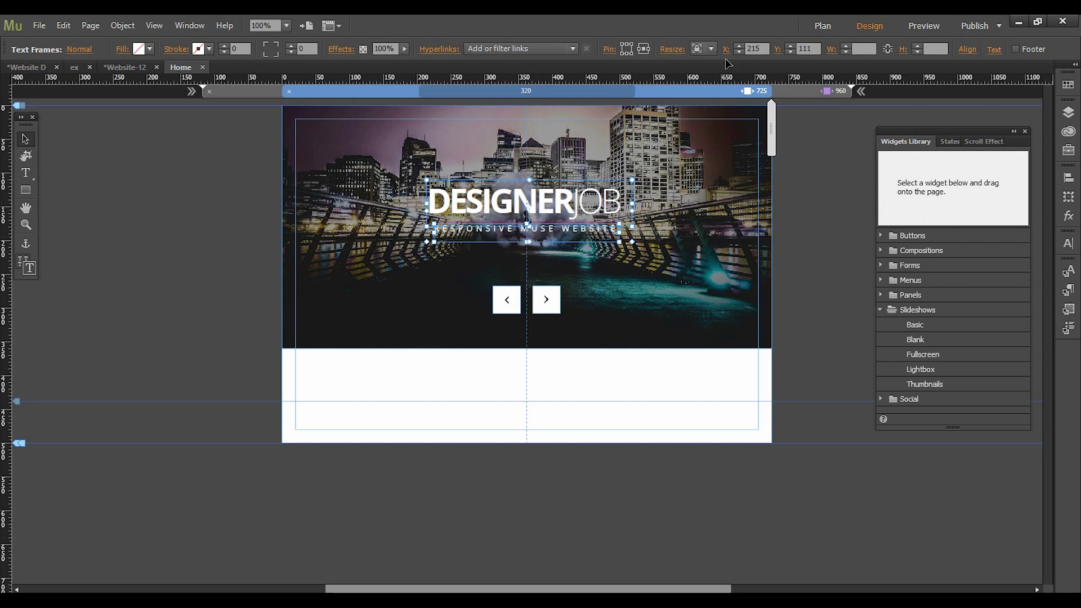
click(712, 49)
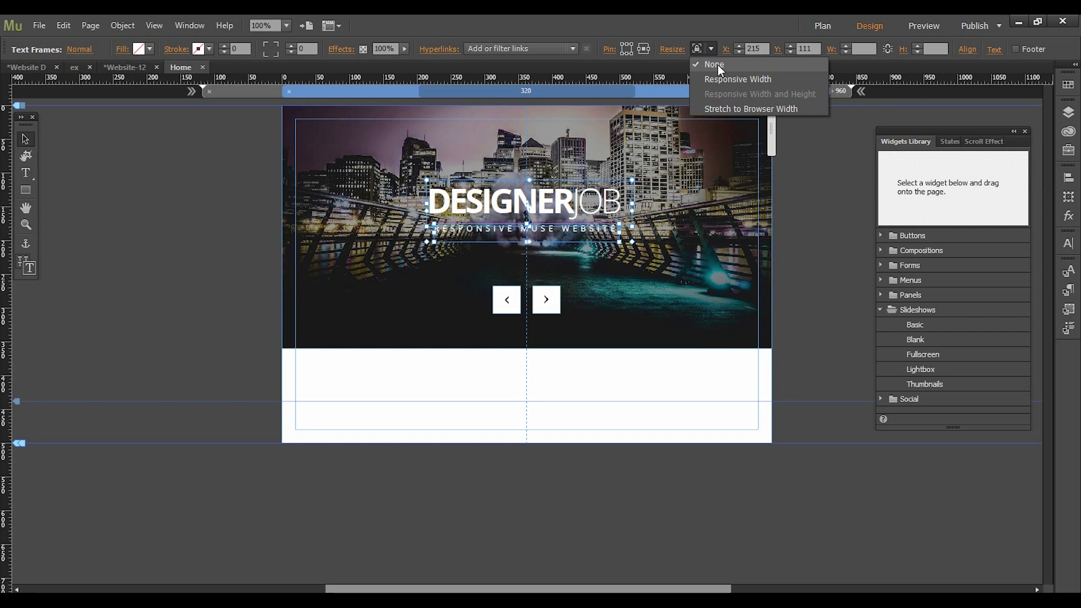
click(718, 65)
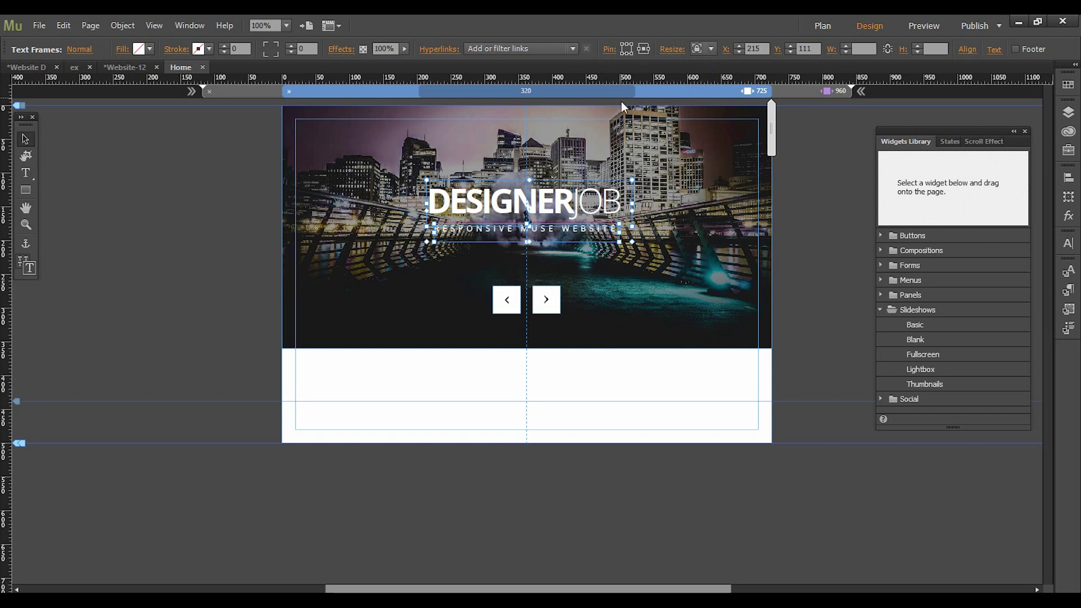
click(332, 205)
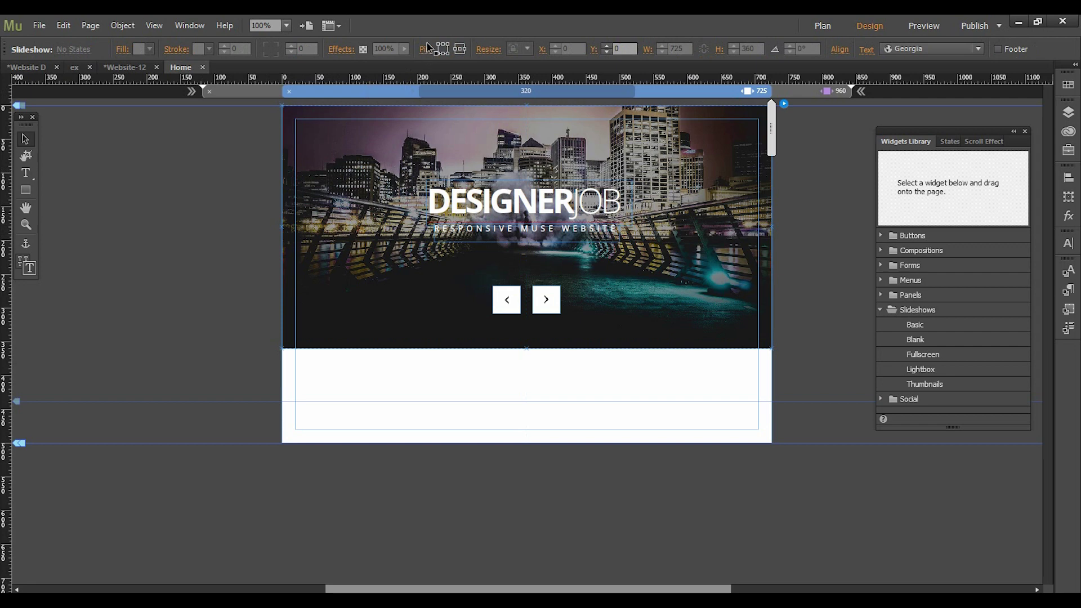
click(185, 232)
Preview the Home page in the browser, checking the title and slideshow at different window widths and testing both arrow buttons
click(32, 28)
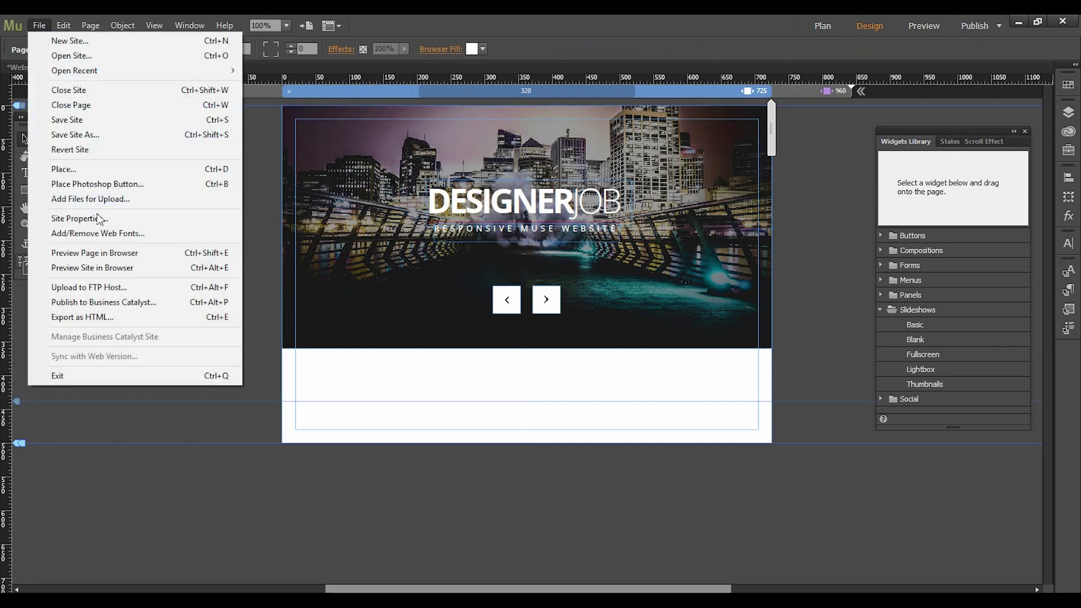
click(110, 249)
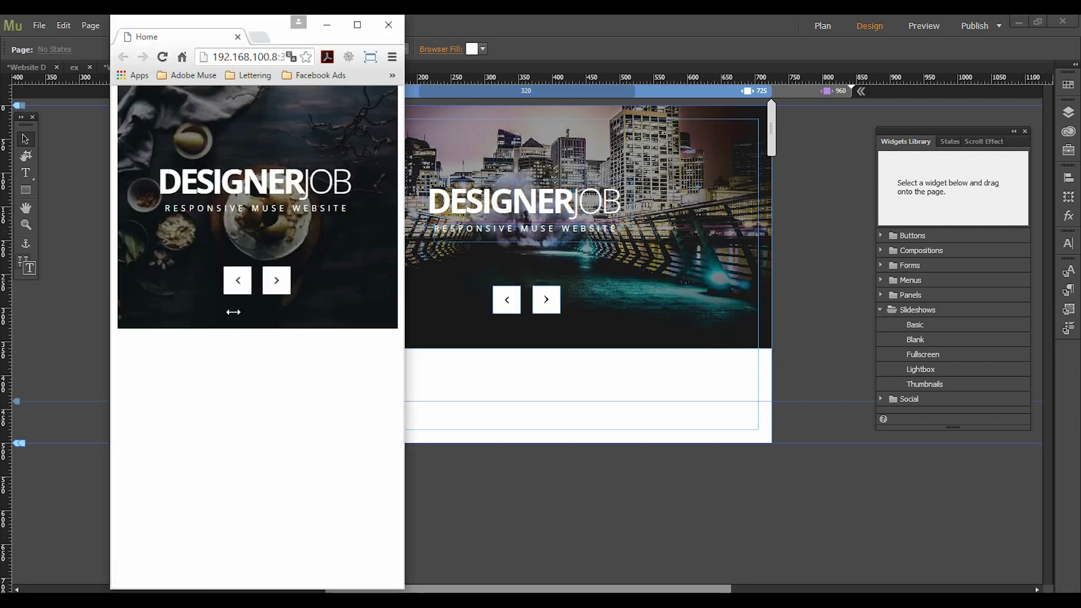
drag(405, 281, 431, 275)
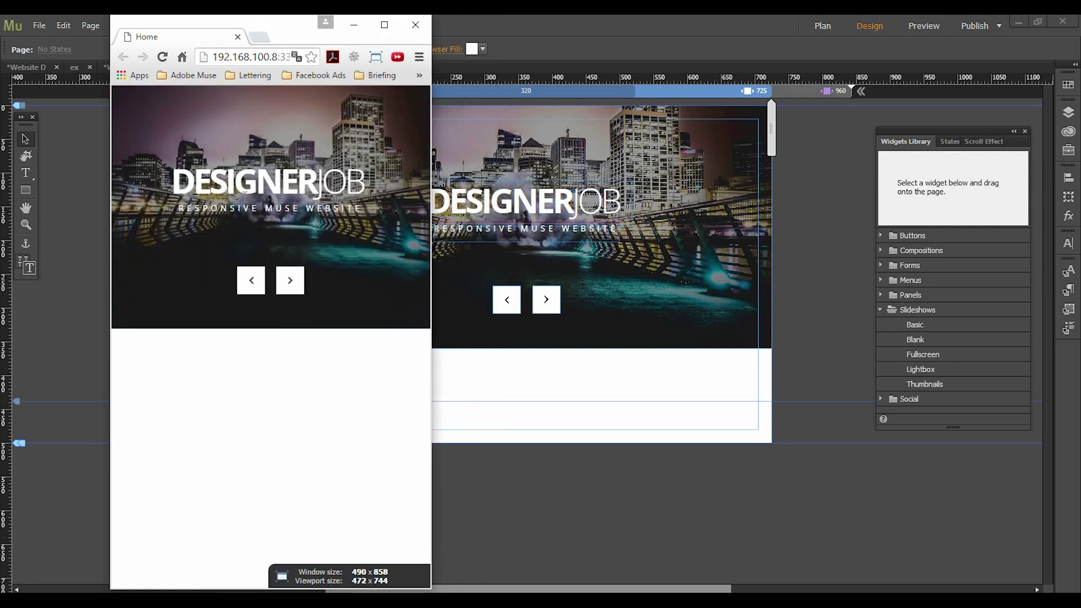
drag(189, 182, 256, 192)
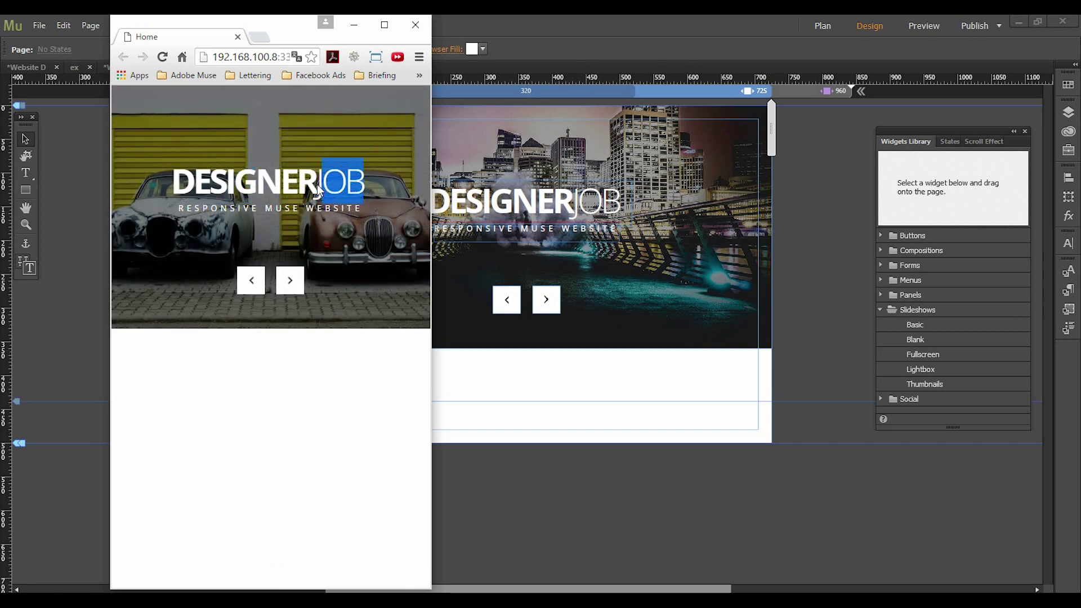
drag(432, 194, 389, 197)
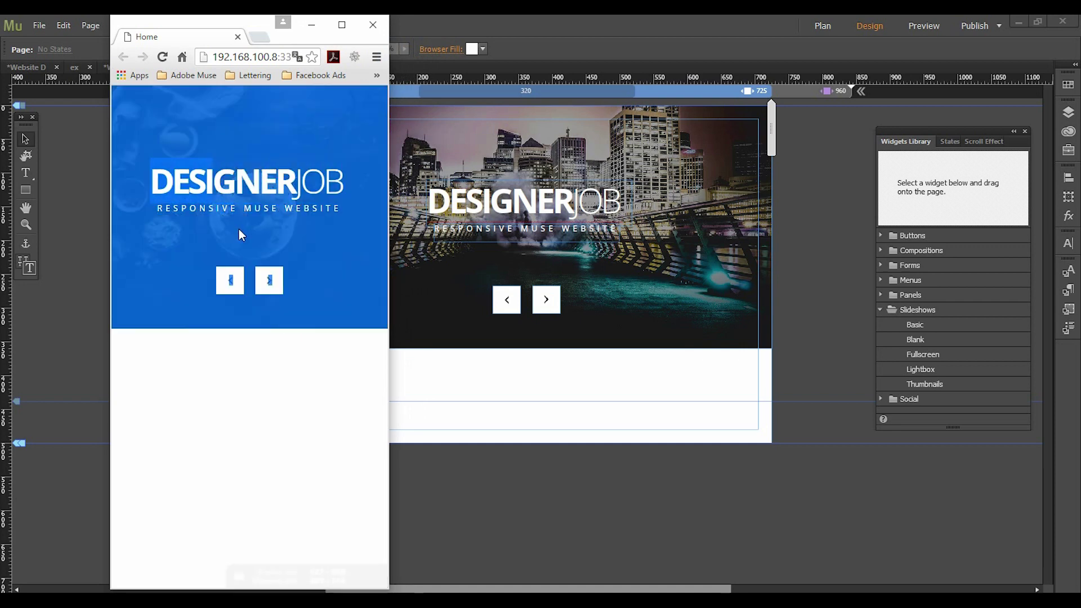
click(269, 282)
click(230, 280)
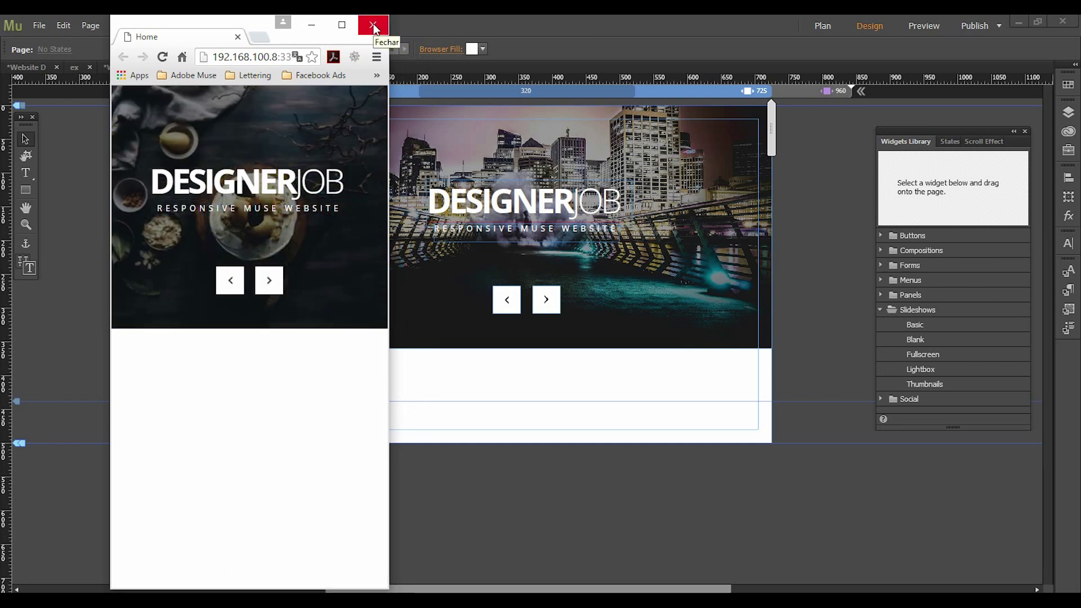
click(373, 24)
Add a small text frame reading SOBRE in the white area below the slideshow
click(26, 173)
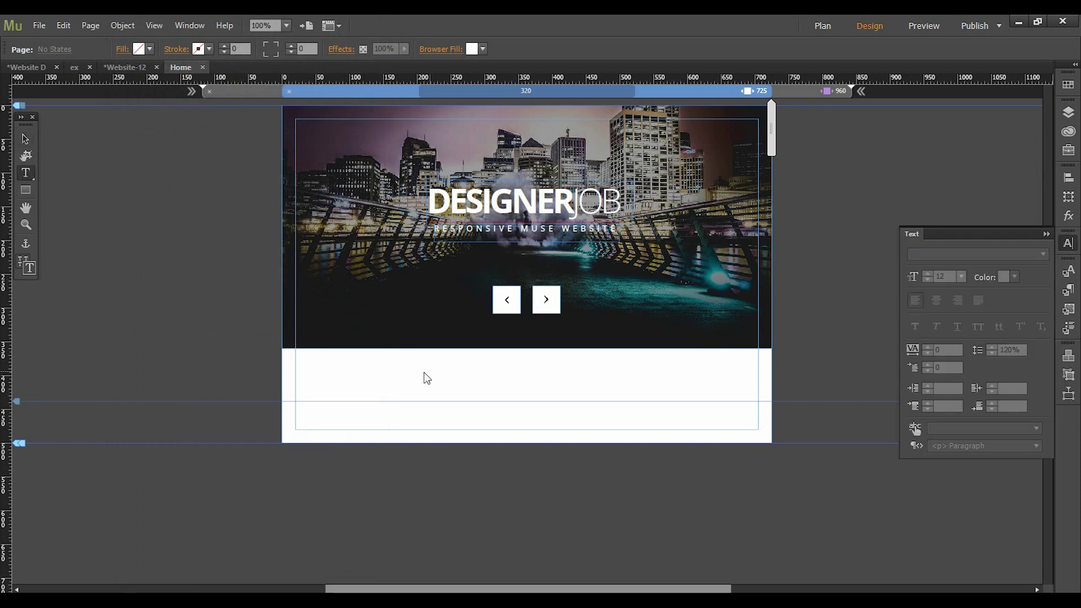
drag(400, 365, 448, 388)
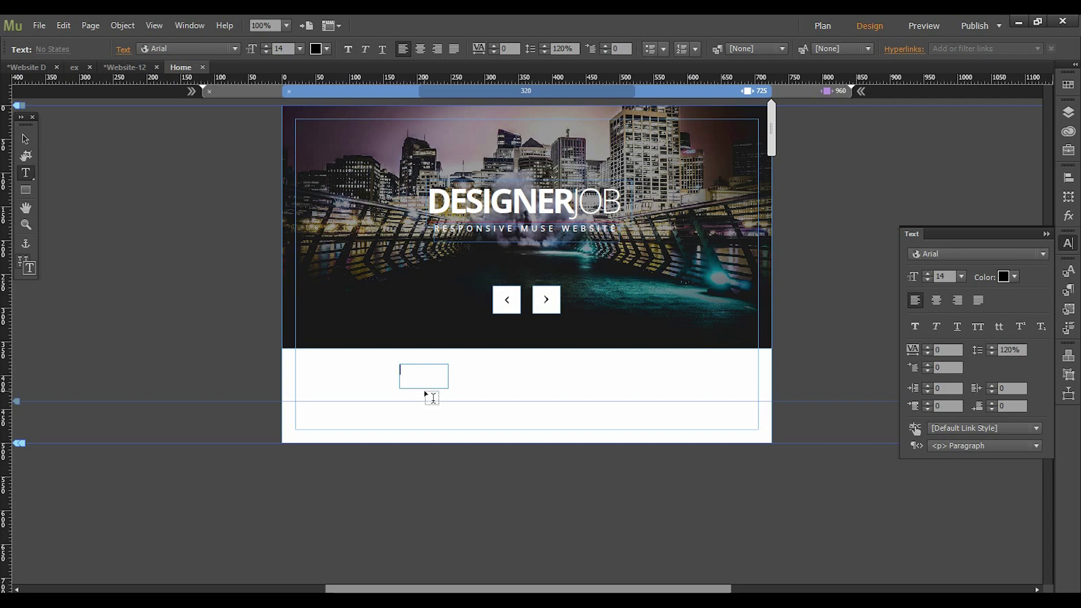
text(BRE)
key(ctrl+a)
Set the SOBRE text to Museo Sans 300 with the dark grey colour 3E3E3E
click(981, 255)
scroll(928, 264, up, 3)
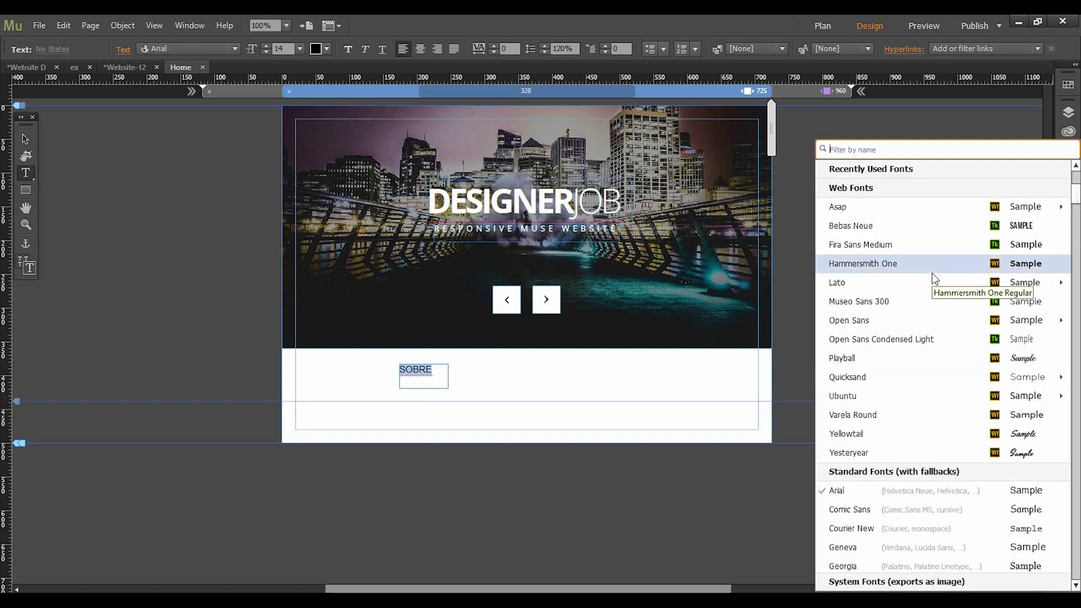
click(884, 306)
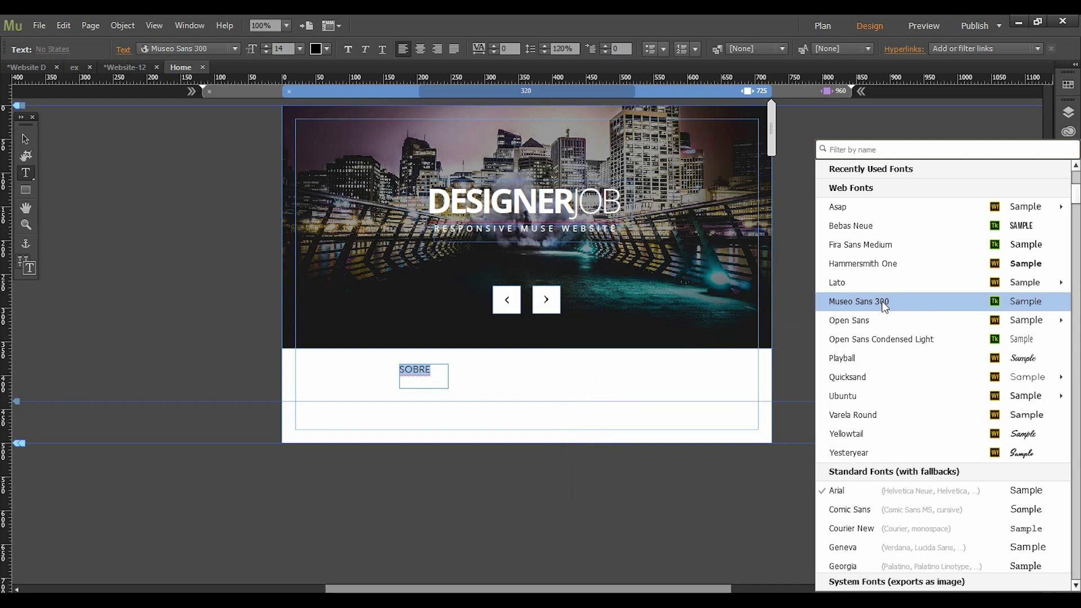
click(1004, 276)
click(1017, 296)
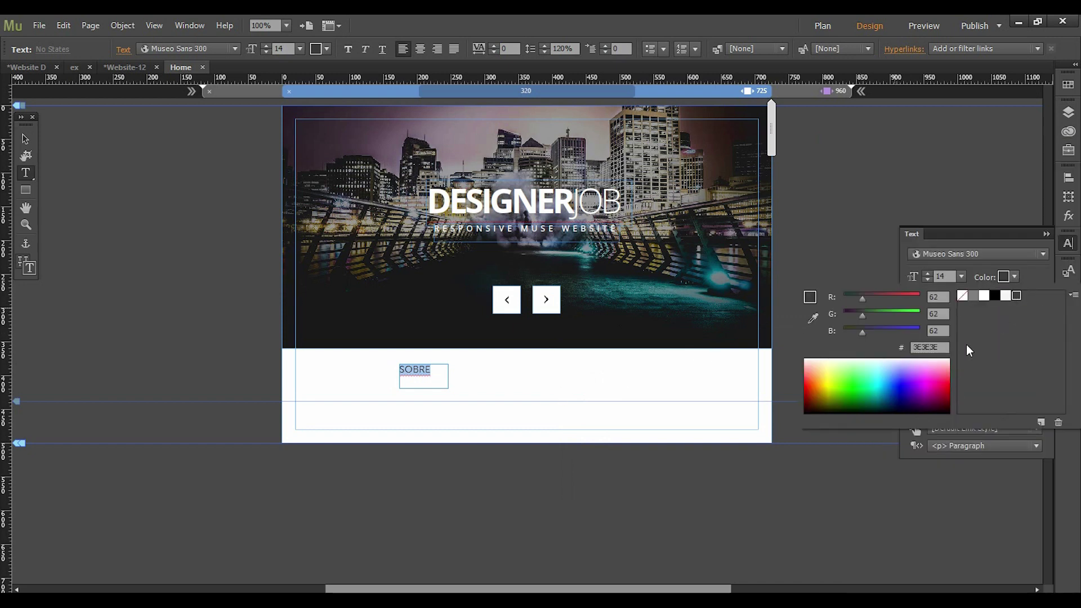
Set the space before the SOBRE paragraph to 10
click(926, 403)
click(927, 403)
click(927, 403)
click(927, 403)
click(927, 403)
click(927, 403)
click(927, 403)
click(928, 403)
click(928, 403)
click(928, 403)
Set the left indent of the SOBRE paragraph to 10
click(926, 385)
click(927, 385)
click(926, 385)
click(927, 385)
click(926, 385)
click(927, 385)
click(927, 385)
click(926, 385)
click(927, 384)
click(926, 385)
click(926, 385)
click(926, 385)
click(926, 385)
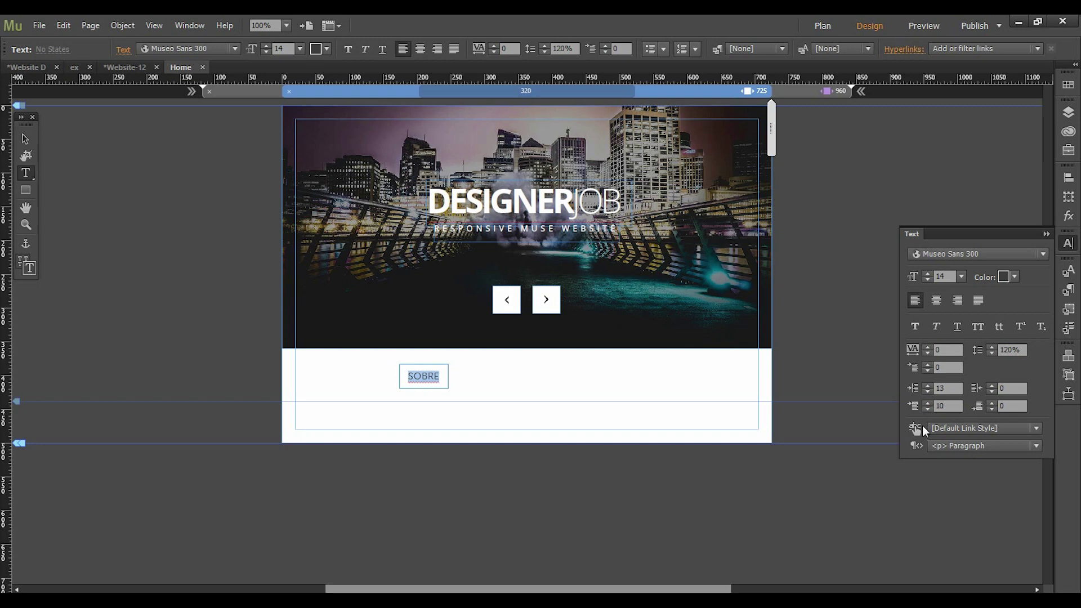
click(928, 390)
click(928, 390)
click(927, 390)
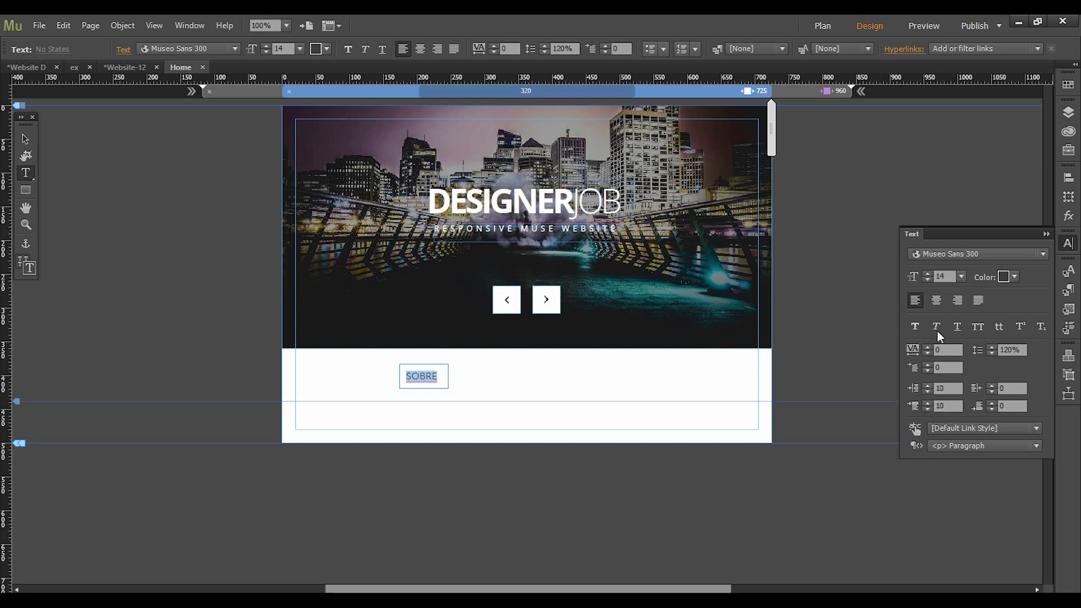
Format the SOBRE text at size 12 with letter spacing 2, centre alignment and a left indent of 0
click(927, 281)
click(927, 280)
click(927, 280)
click(926, 272)
click(928, 347)
click(936, 300)
click(926, 392)
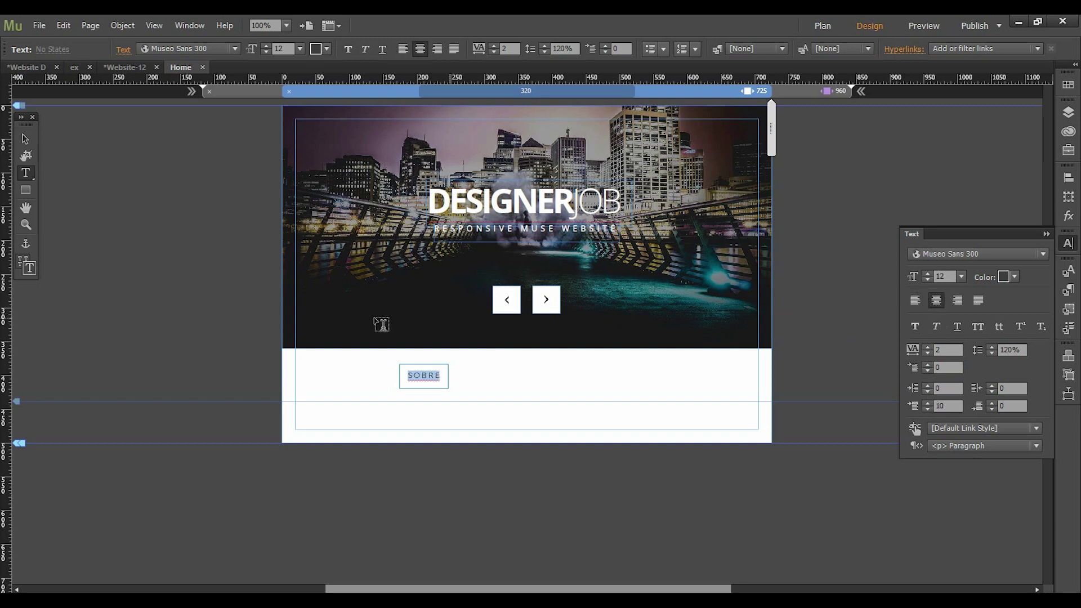
key(Escape)
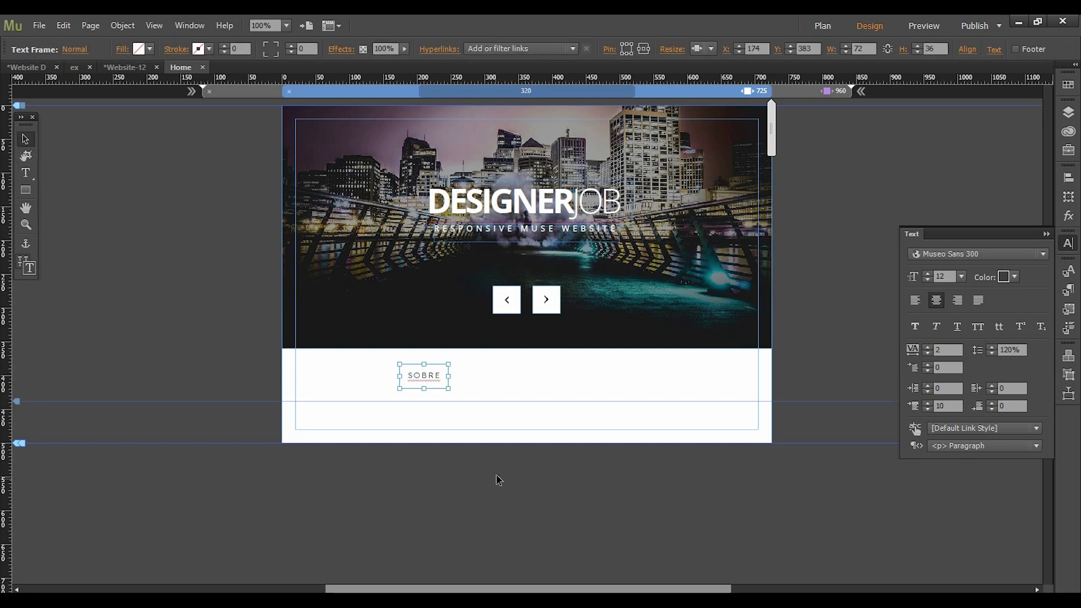
Duplicate the SOBRE frame twice in a side-by-side row and change the copies' text to GALERIA and CONTATO
drag(425, 379, 513, 378)
double_click(473, 375)
text(G)
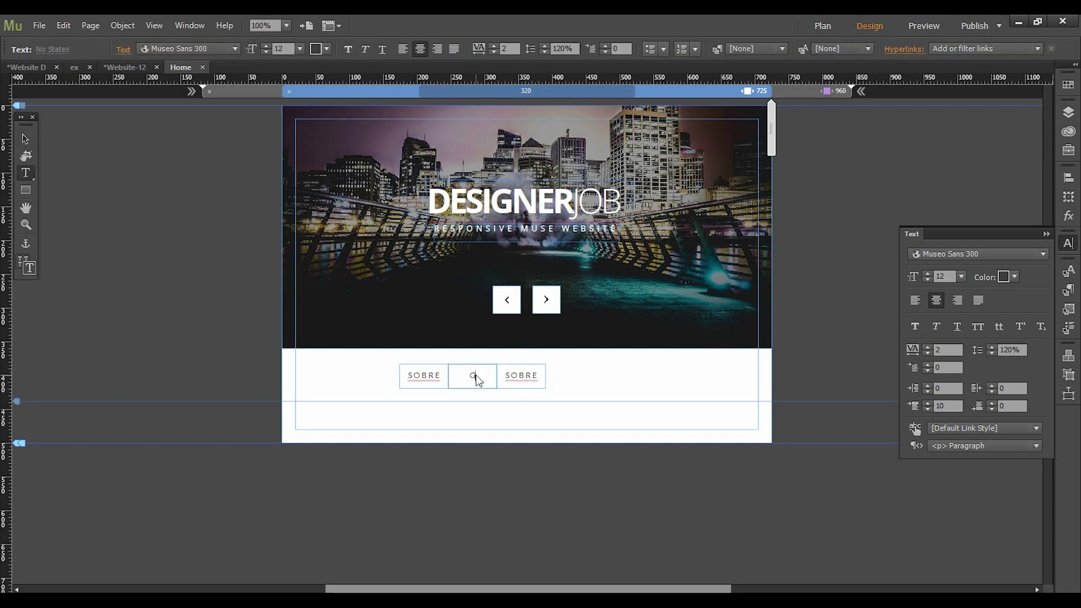
text(ALERIA)
double_click(532, 377)
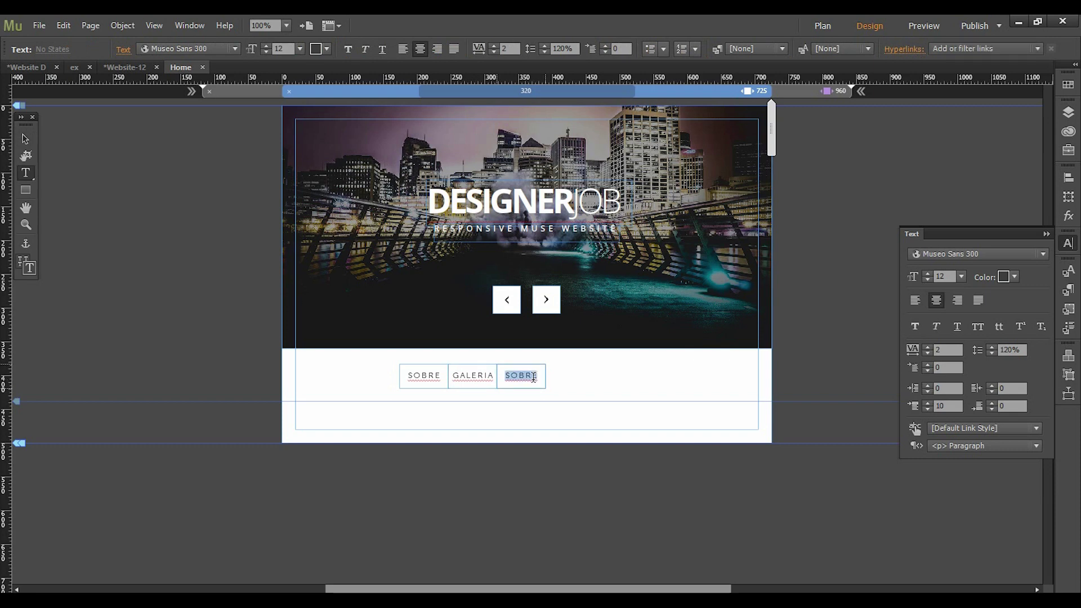
text(CONTATO)
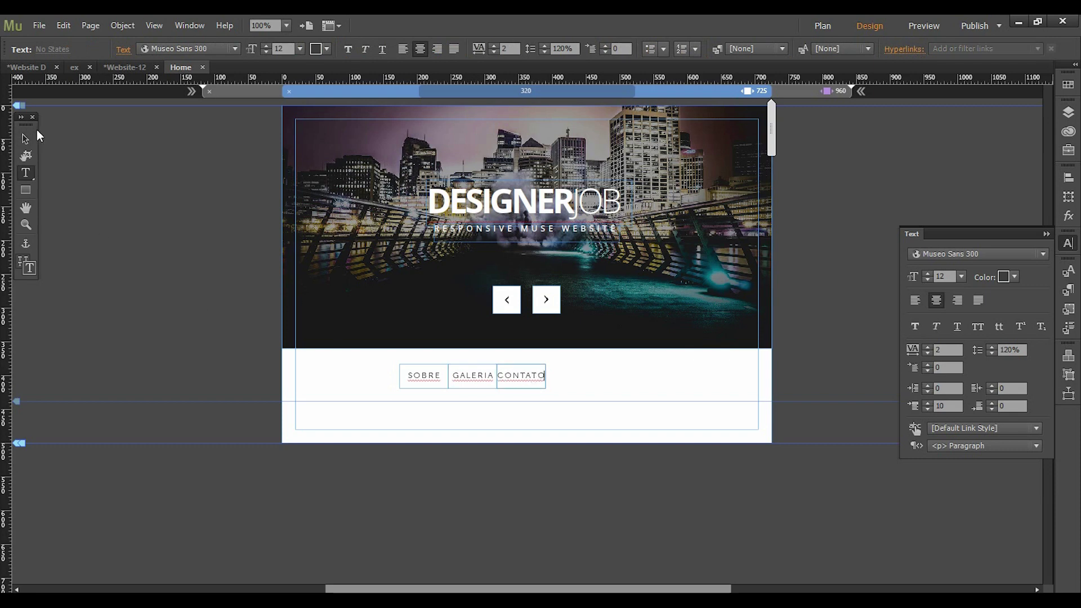
Widen the SOBRE, GALERIA and CONTATO frames to 99 each and centre the row on the page below the slideshow
click(25, 138)
shift+click(482, 374)
shift+click(432, 373)
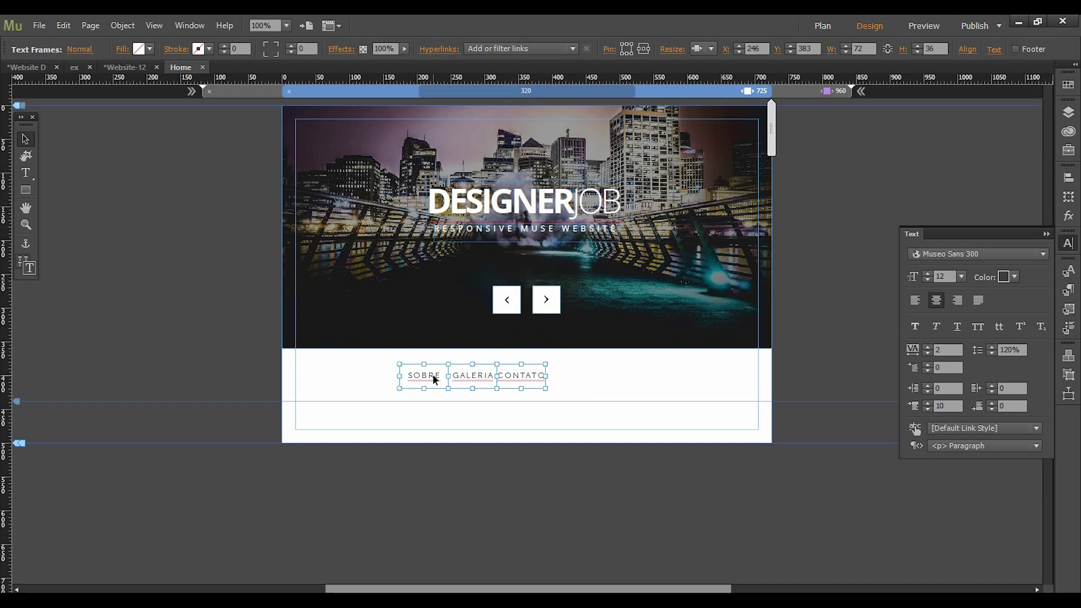
drag(546, 376, 600, 374)
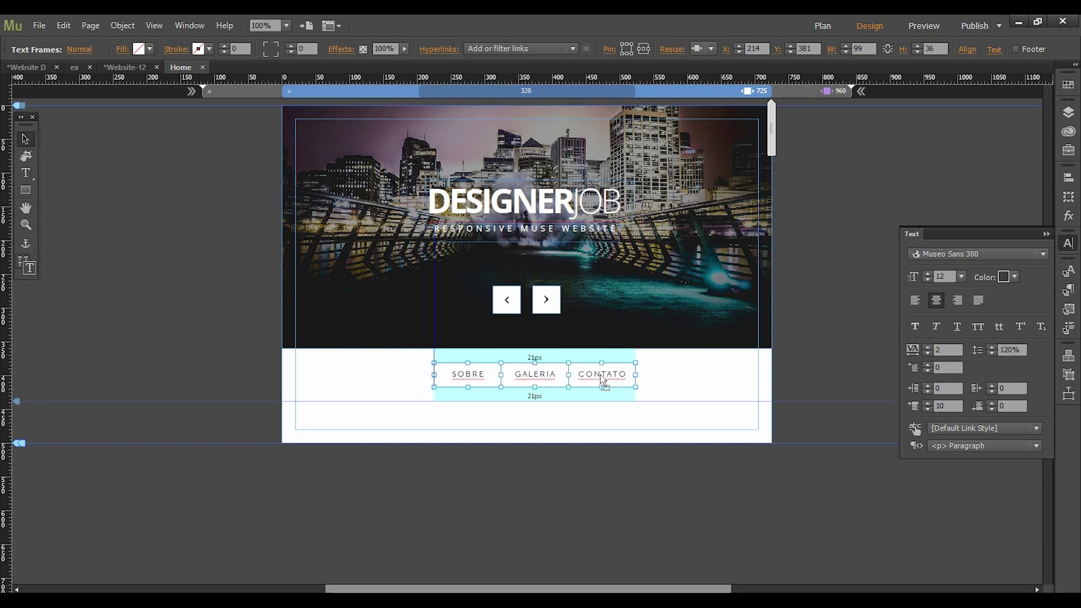
click(523, 394)
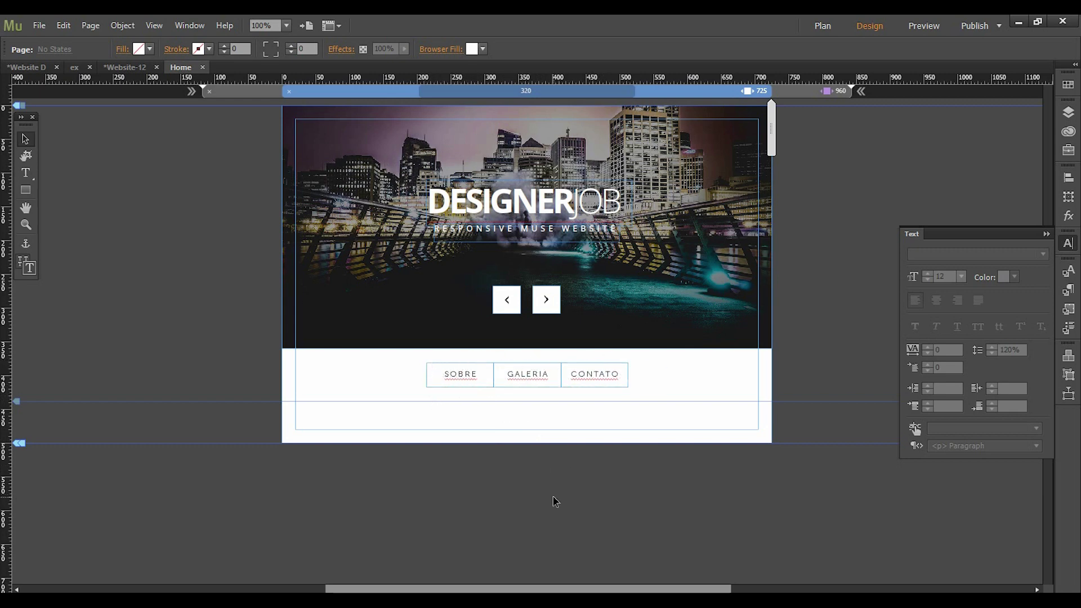
Give the GALERIA frame left and right strokes of weight 1 in light grey F4F4F4, with no top or bottom stroke
click(519, 381)
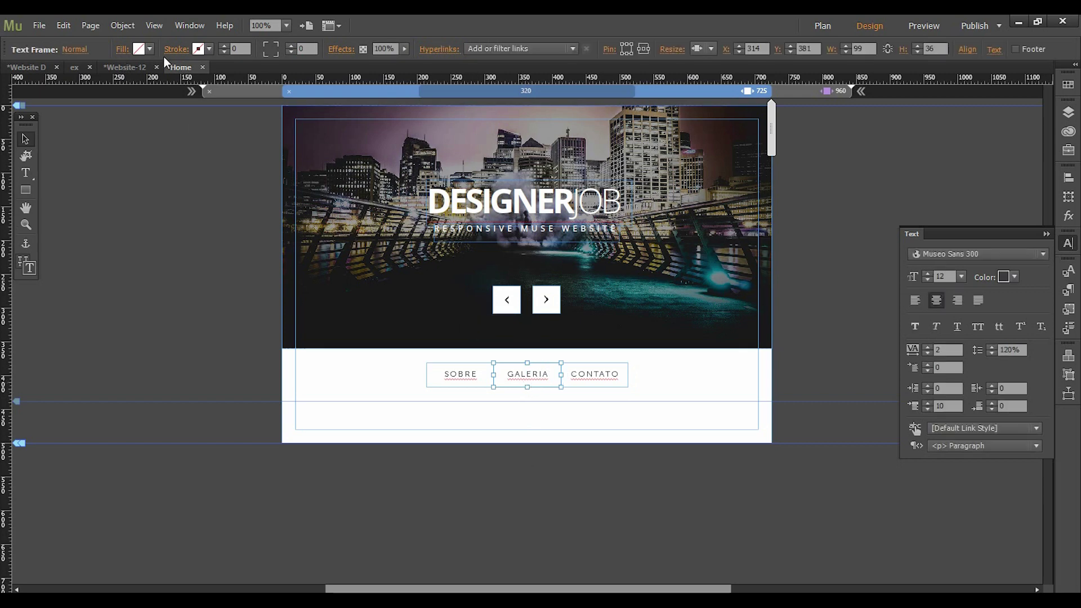
click(186, 52)
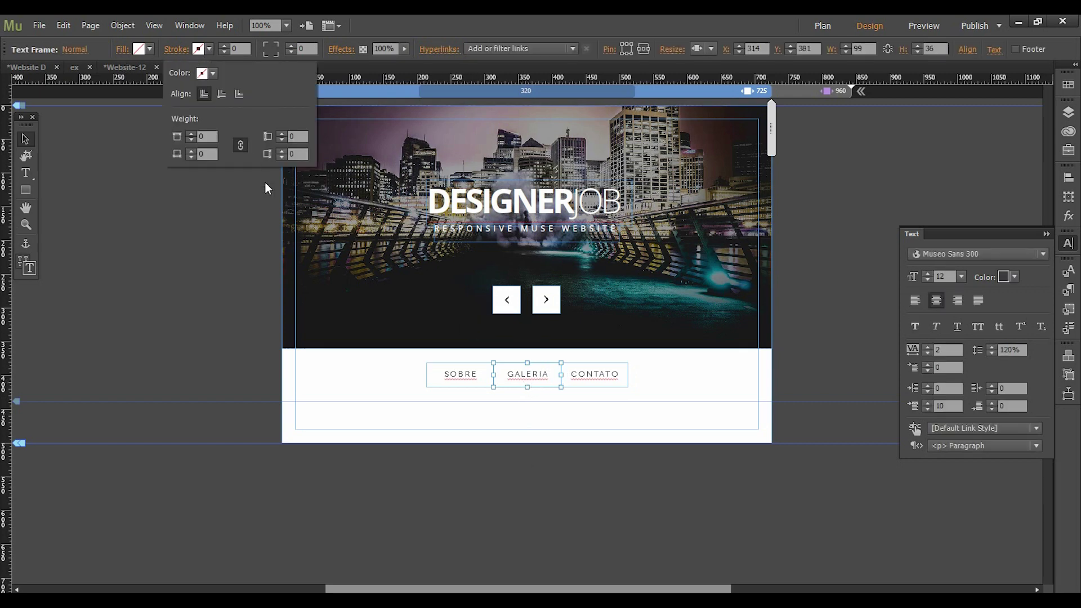
click(242, 146)
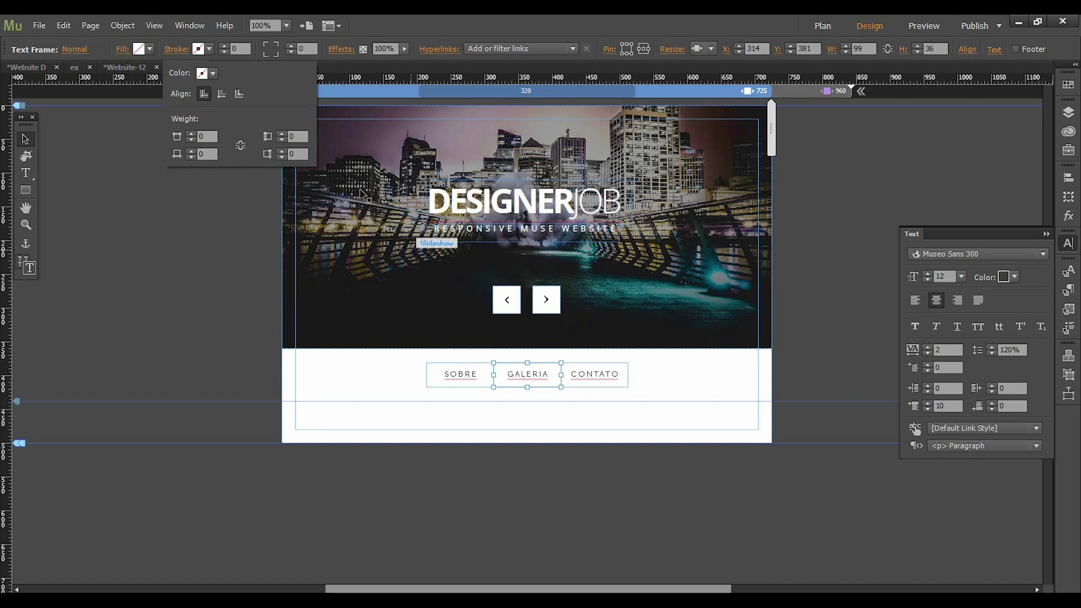
click(282, 134)
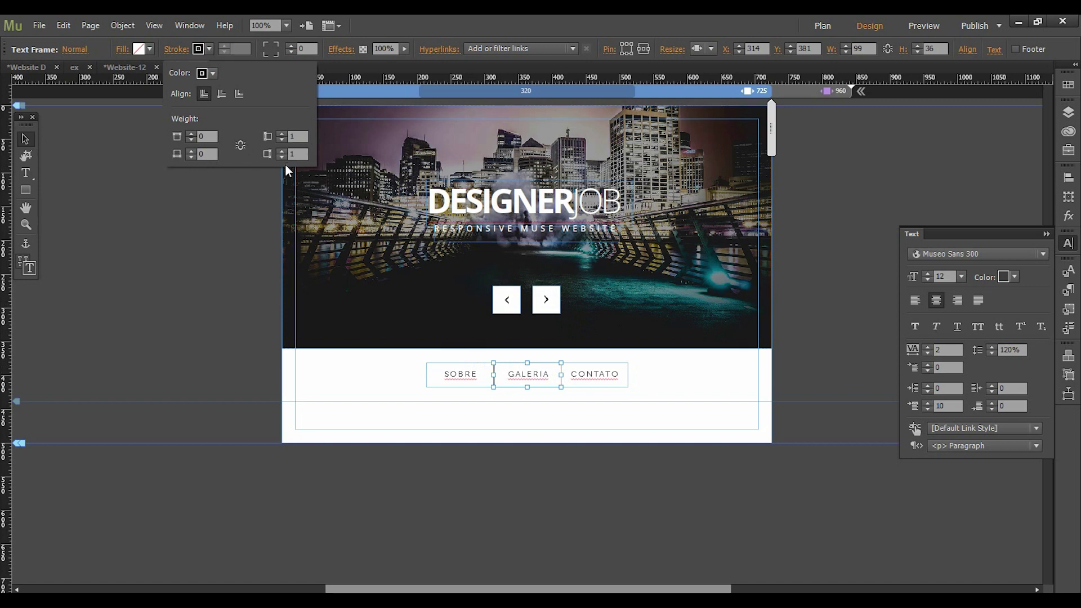
click(213, 73)
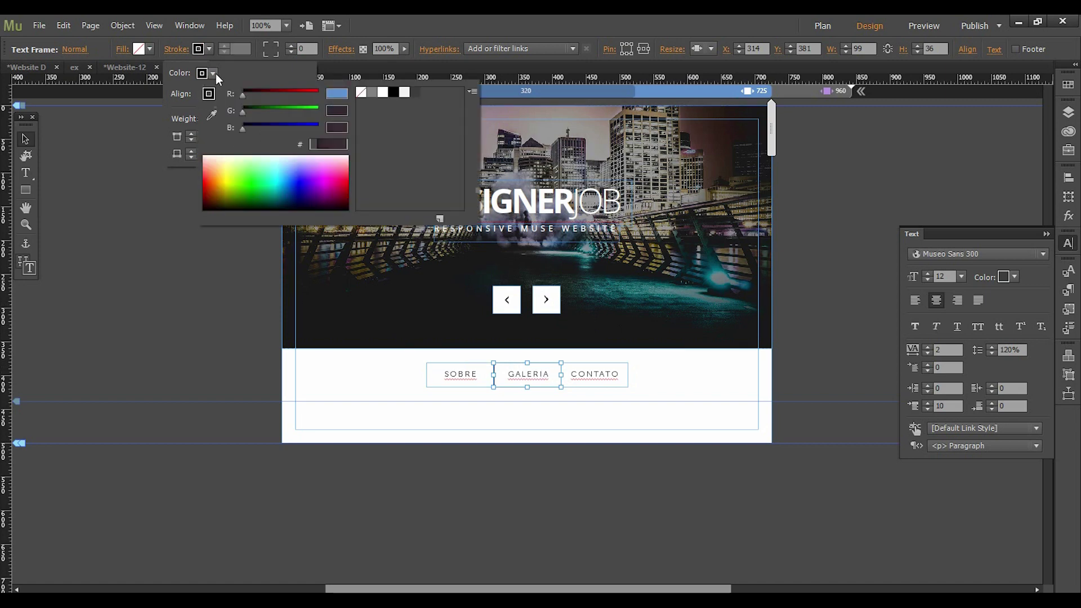
click(383, 92)
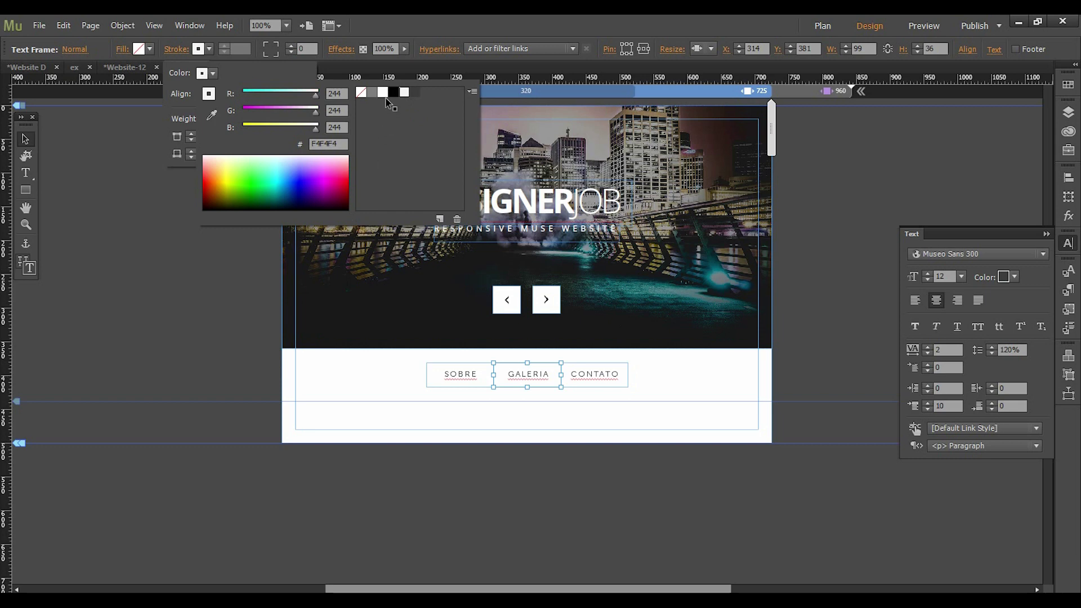
click(145, 338)
click(144, 332)
Set the resize behaviour of the SOBRE, GALERIA and CONTATO frames to None
shift+click(588, 376)
shift+click(464, 378)
click(711, 49)
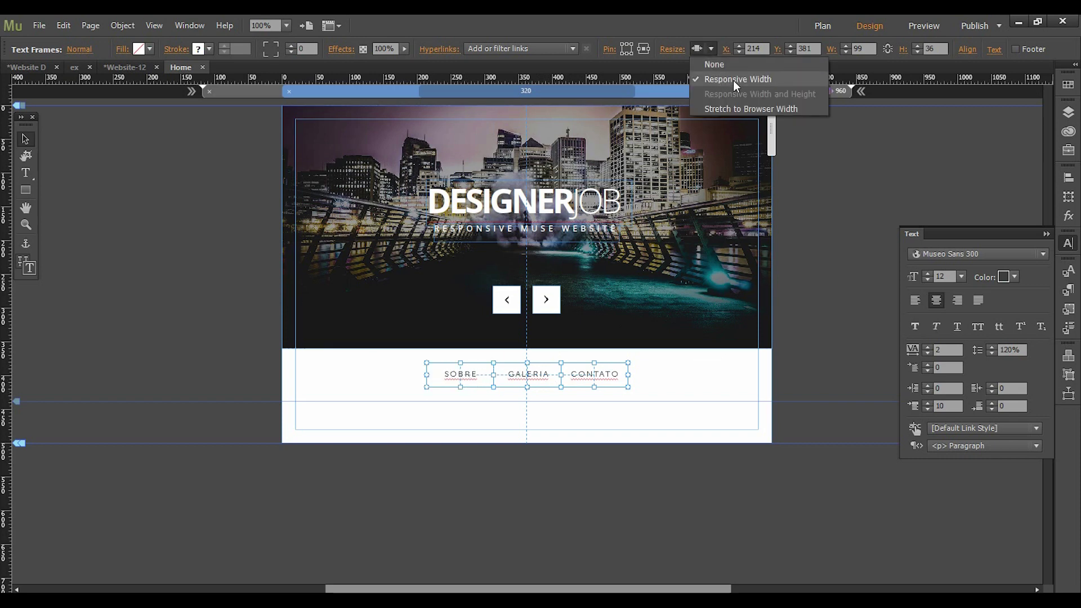
click(728, 65)
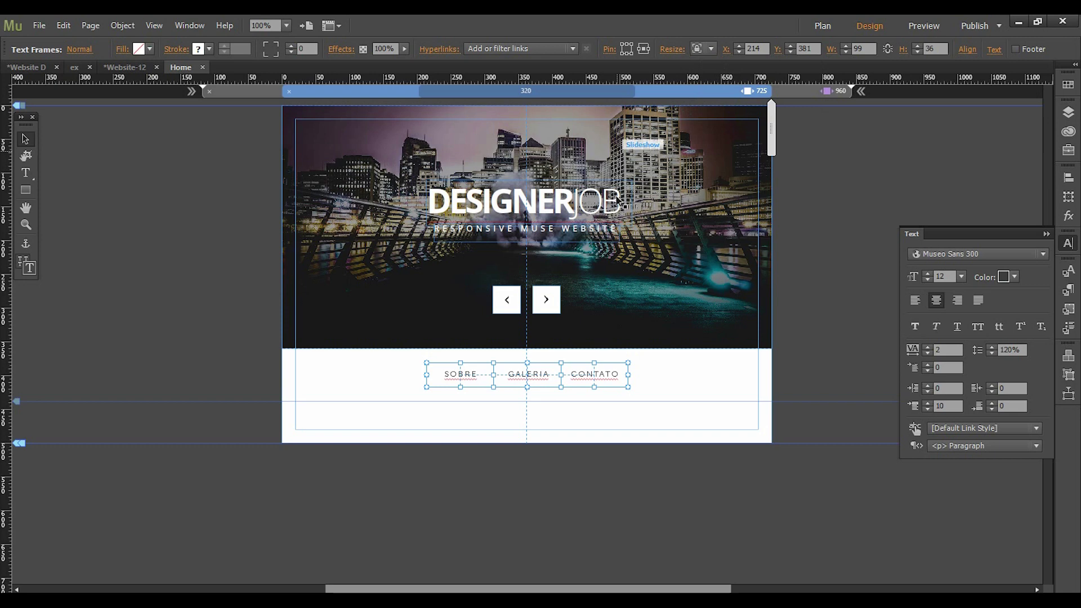
click(516, 511)
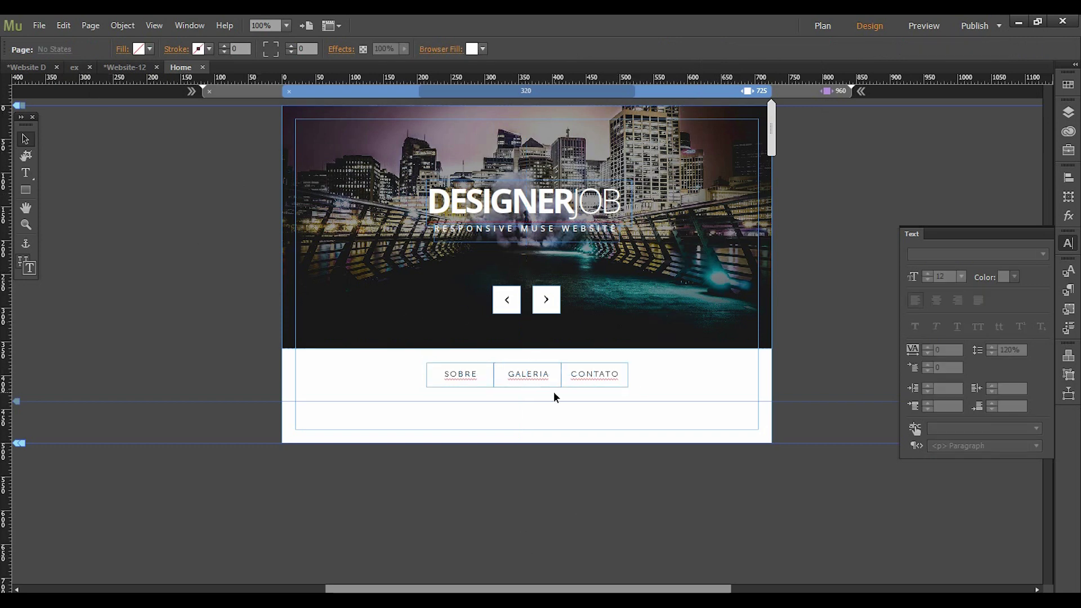
Preview the Home page in the browser, checking the menu row at a wider window and testing the slideshow arrows
click(40, 25)
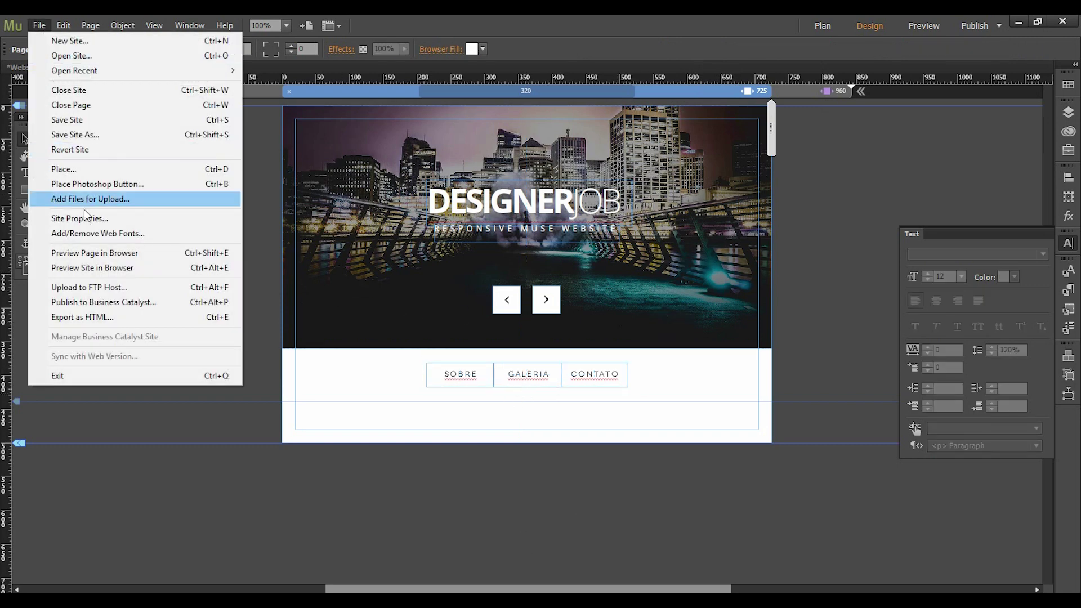
click(100, 249)
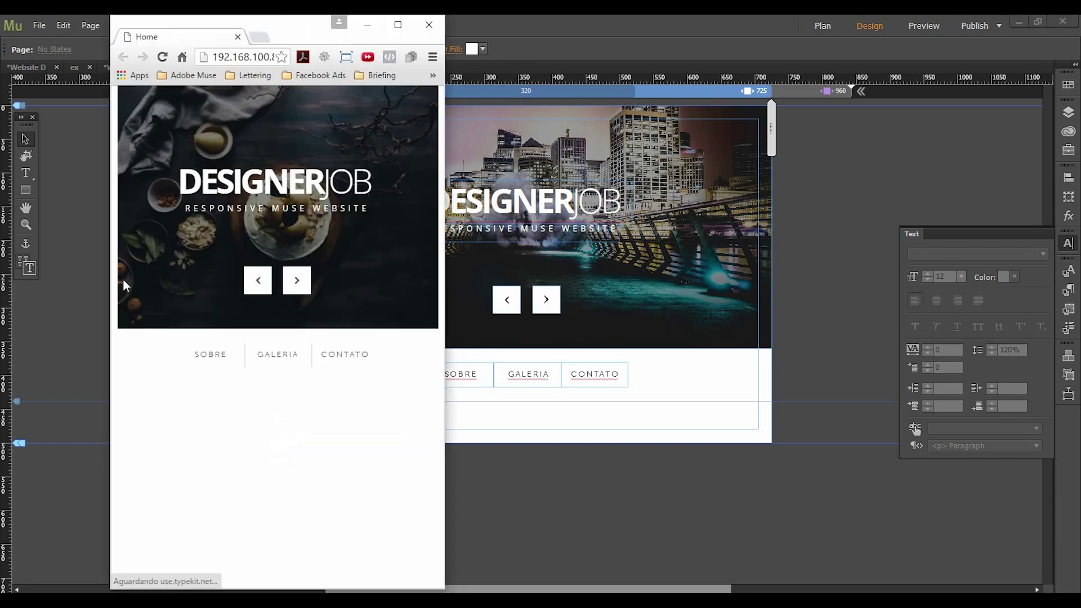
click(264, 290)
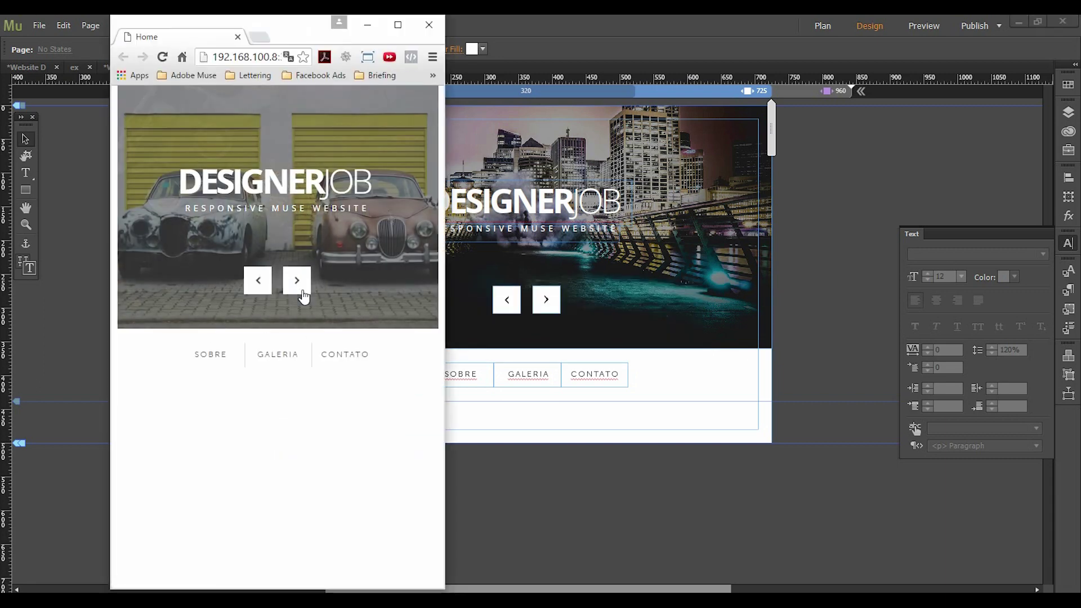
click(301, 293)
drag(444, 268, 488, 268)
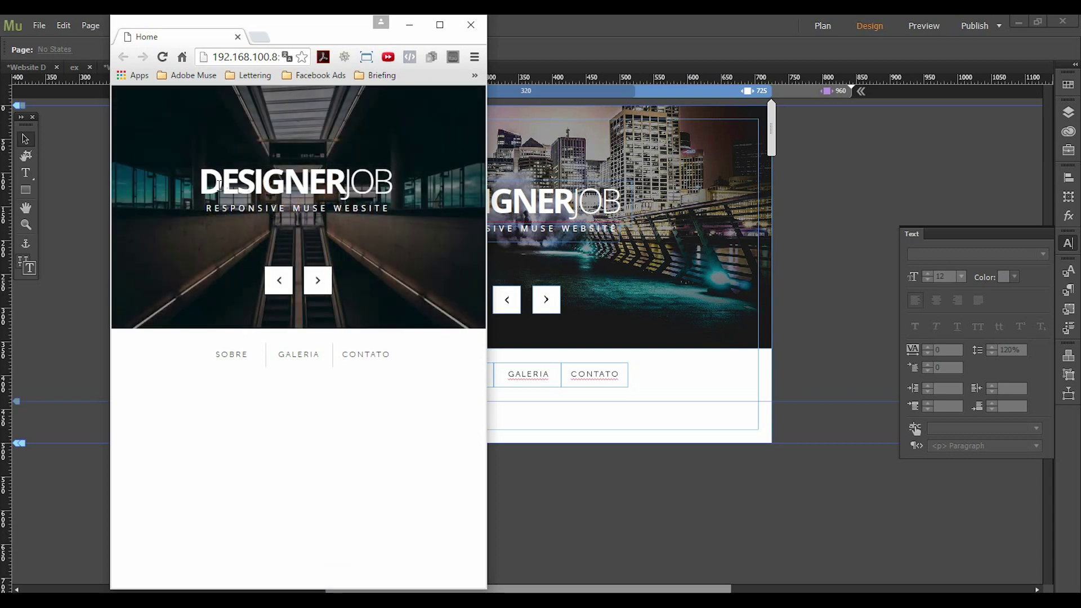
drag(201, 182, 389, 188)
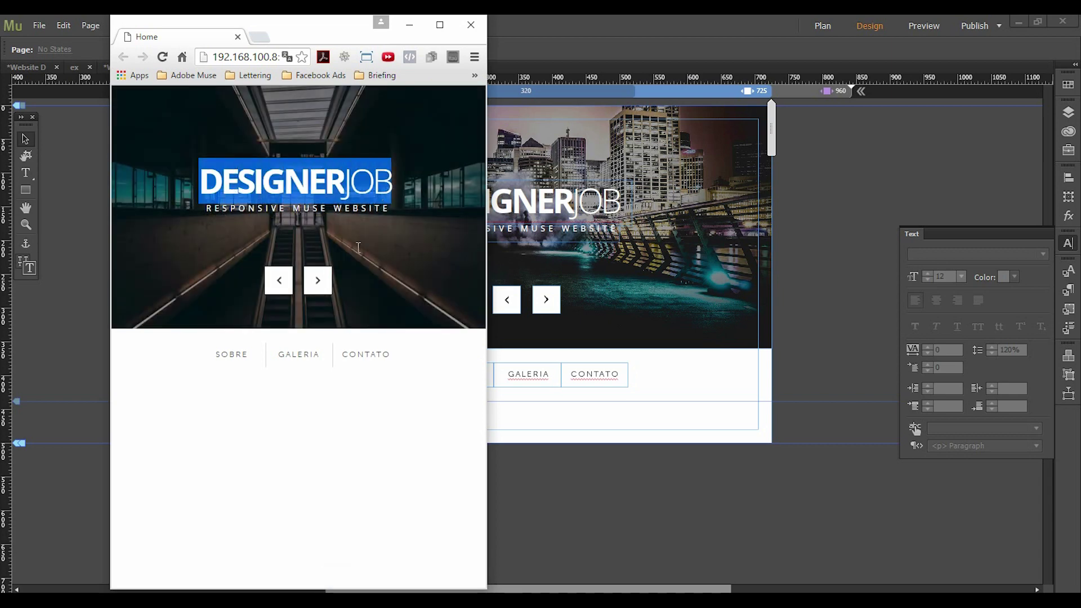
click(319, 277)
click(319, 278)
click(319, 278)
click(319, 278)
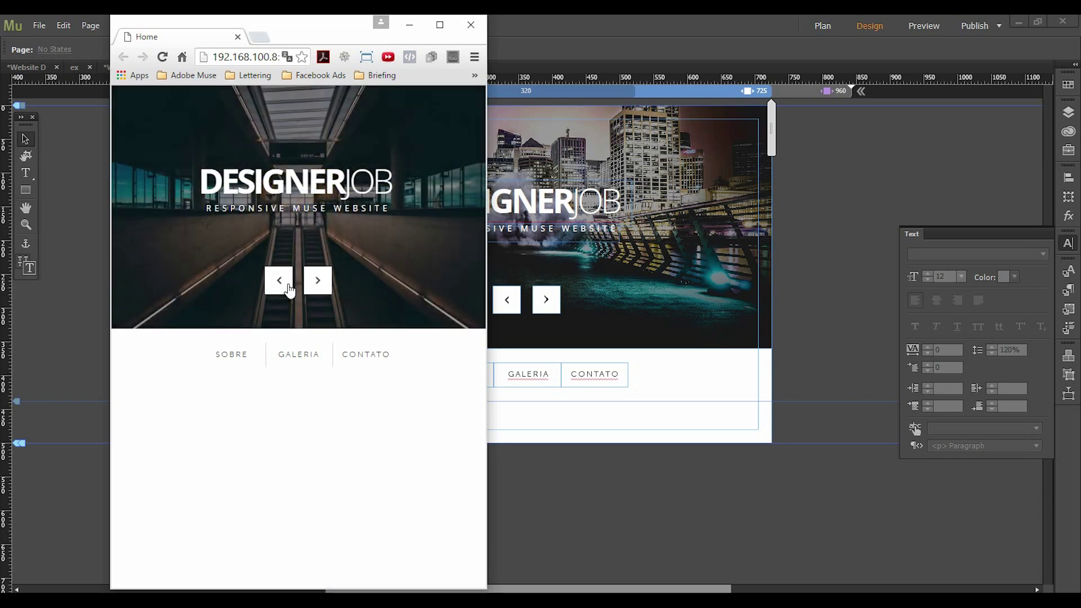
click(319, 279)
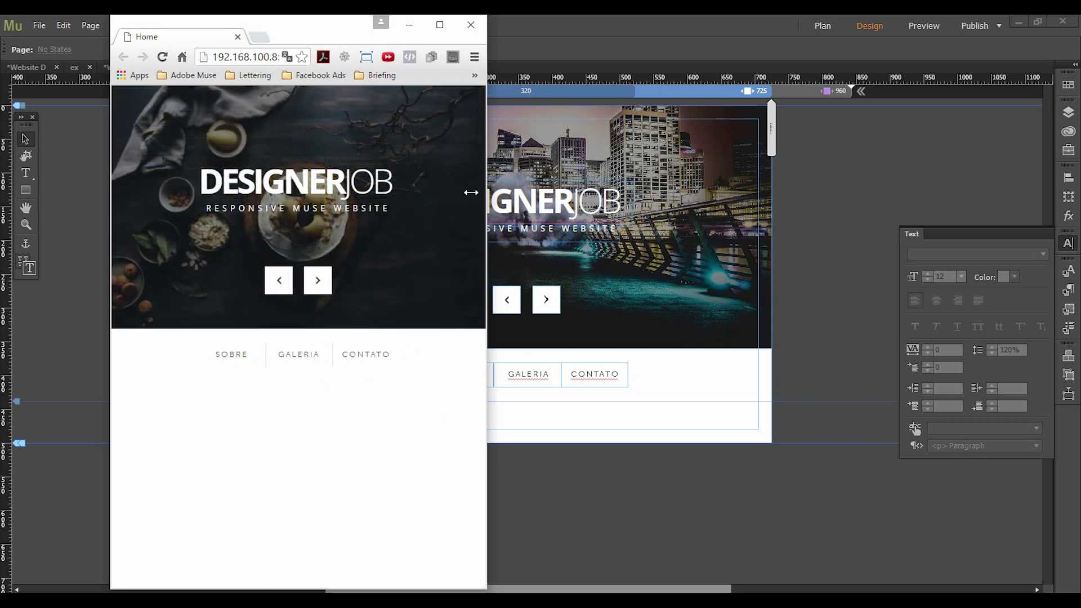
key(alt+Tab)
Draw a rectangle about 462 high from the page top to below the menu row and stretch it to browser width
key(m)
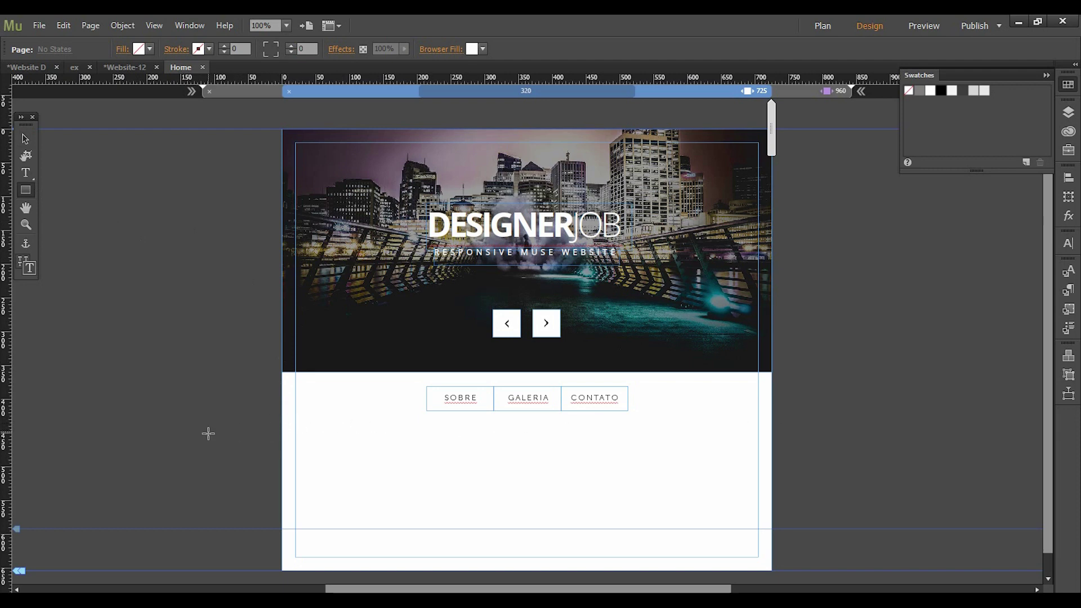
drag(280, 441, 763, 129)
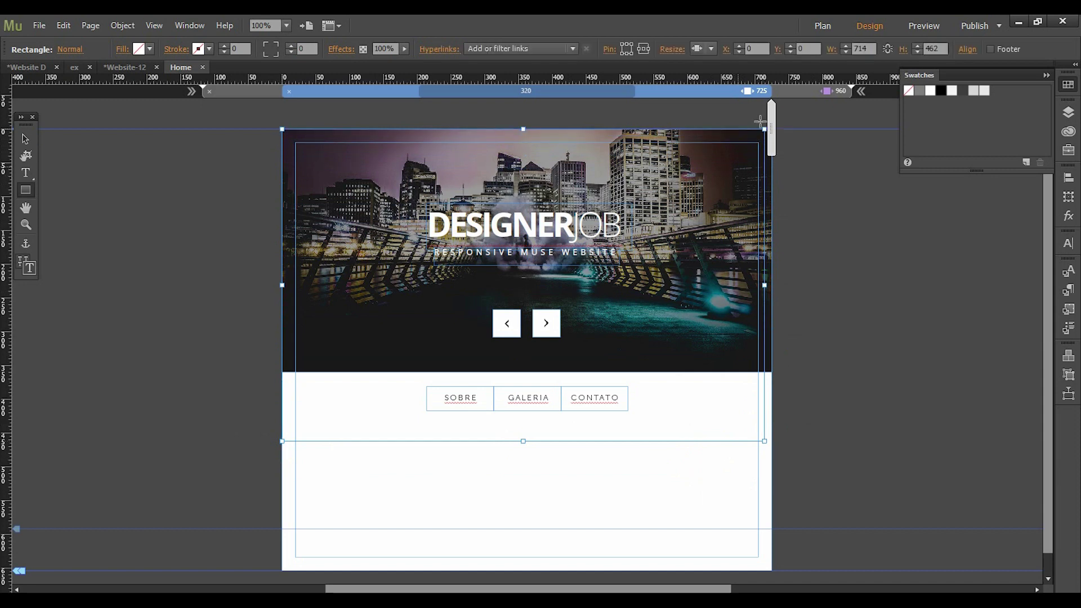
click(711, 49)
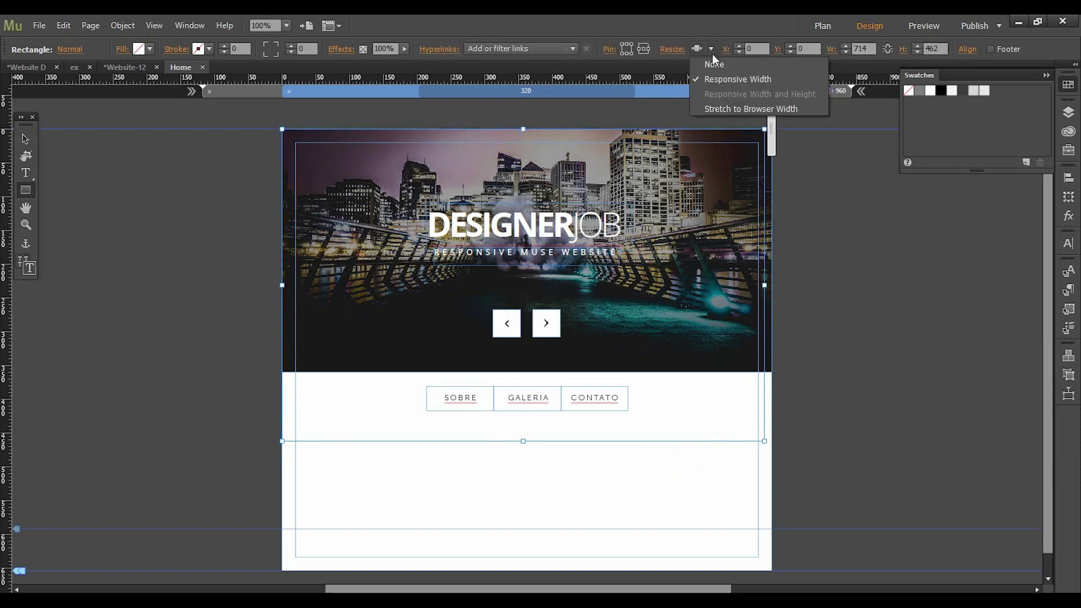
click(735, 109)
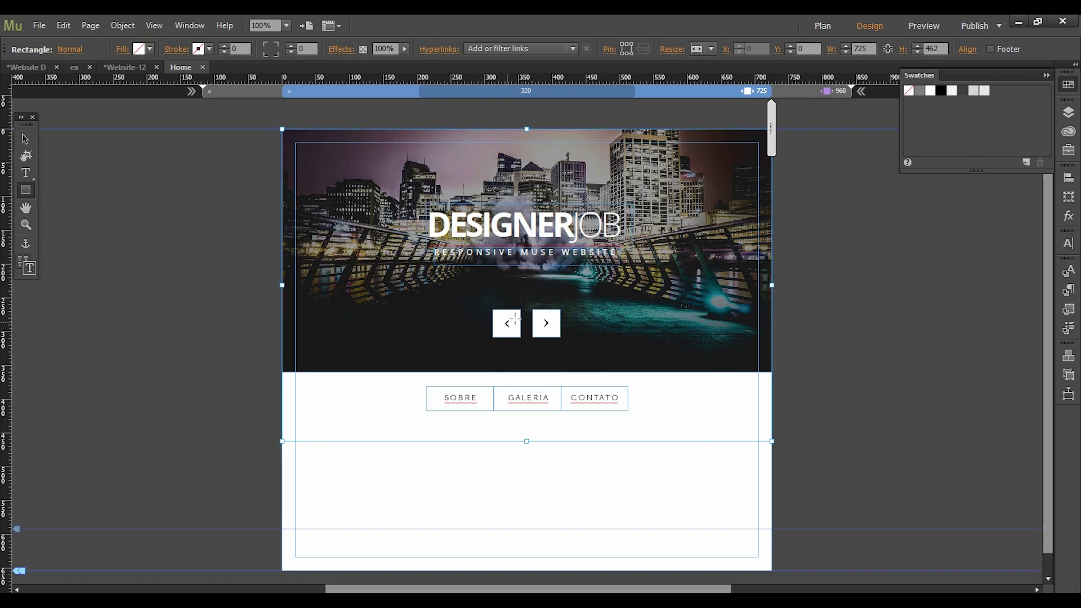
Send the full-width rectangle to the back, behind the slideshow and menu texts
right_click(436, 257)
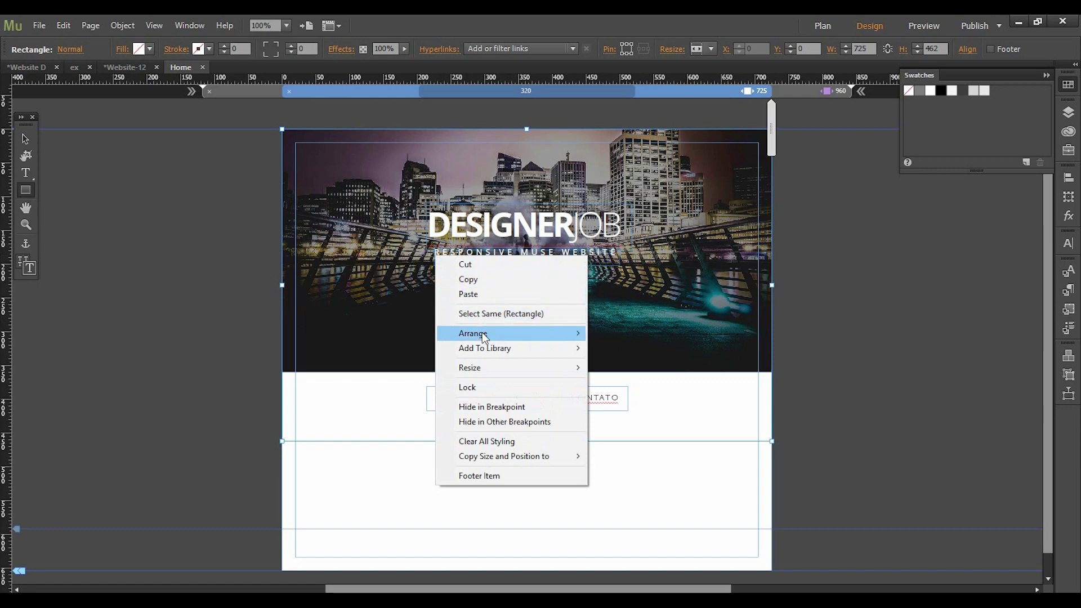
mouse_move(483, 336)
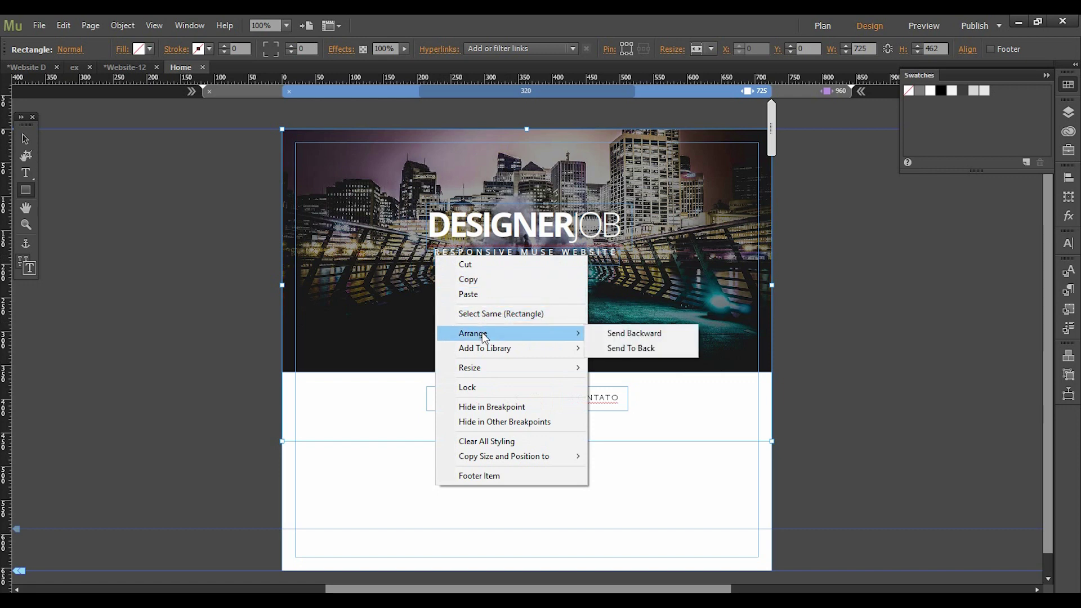
click(650, 353)
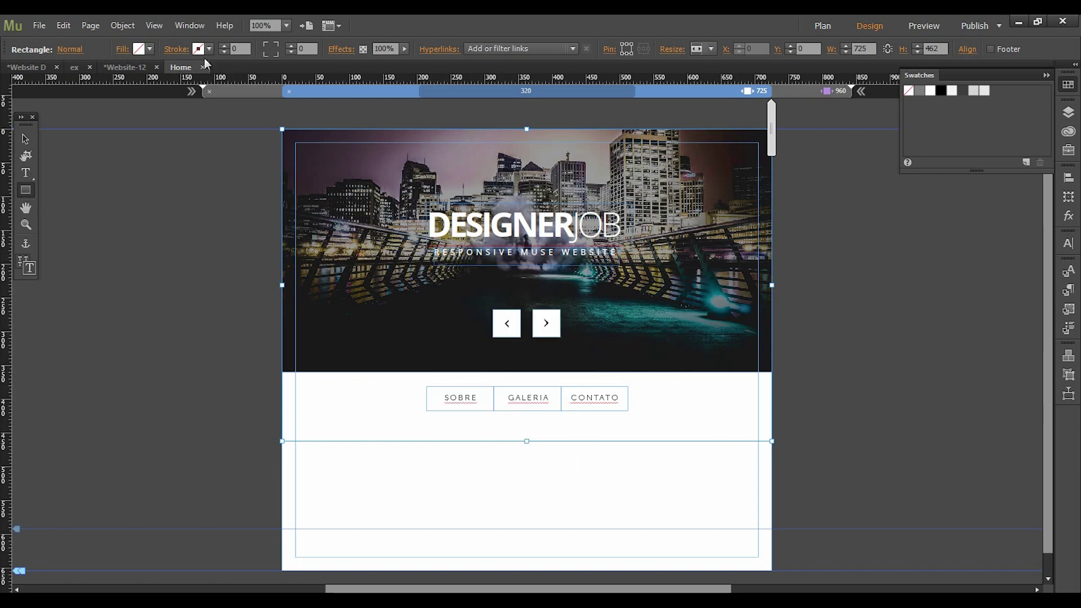
Give the full-width rectangle a bottom-only stroke of weight 1 in light grey E8E8E8
click(176, 51)
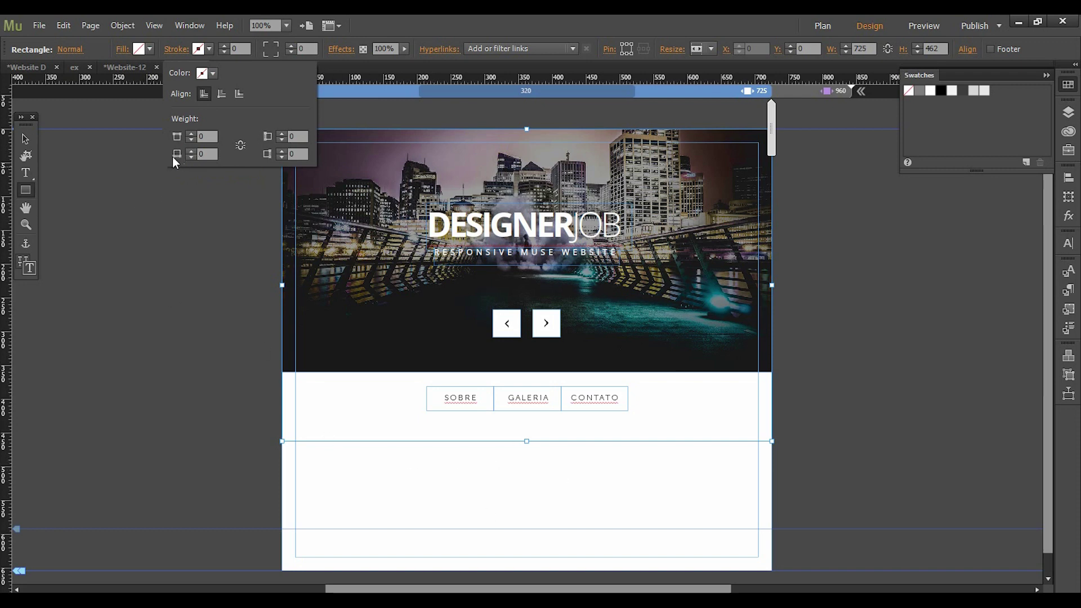
click(191, 151)
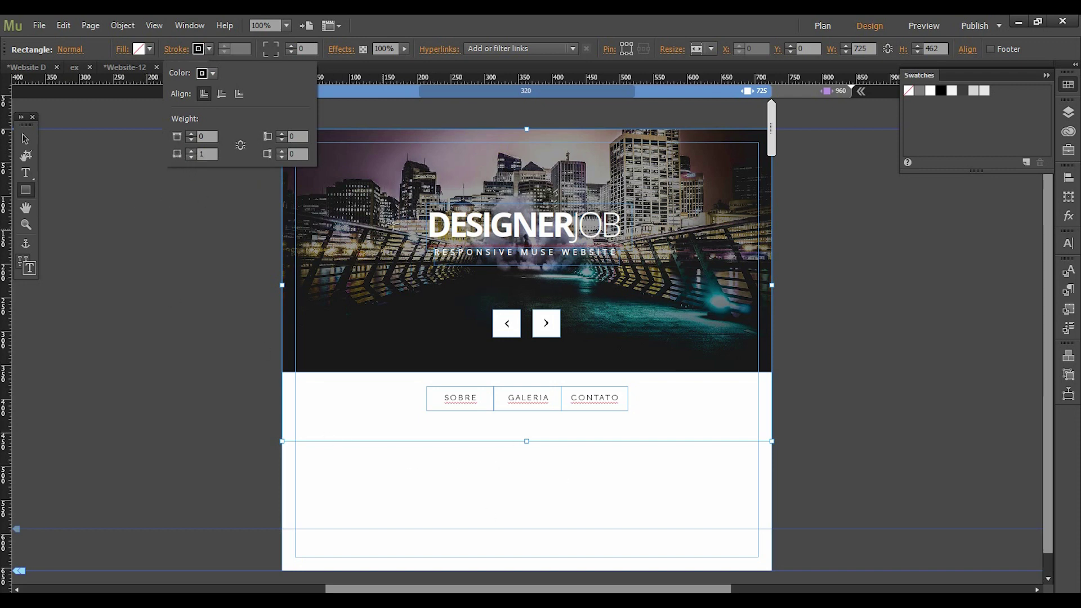
click(213, 73)
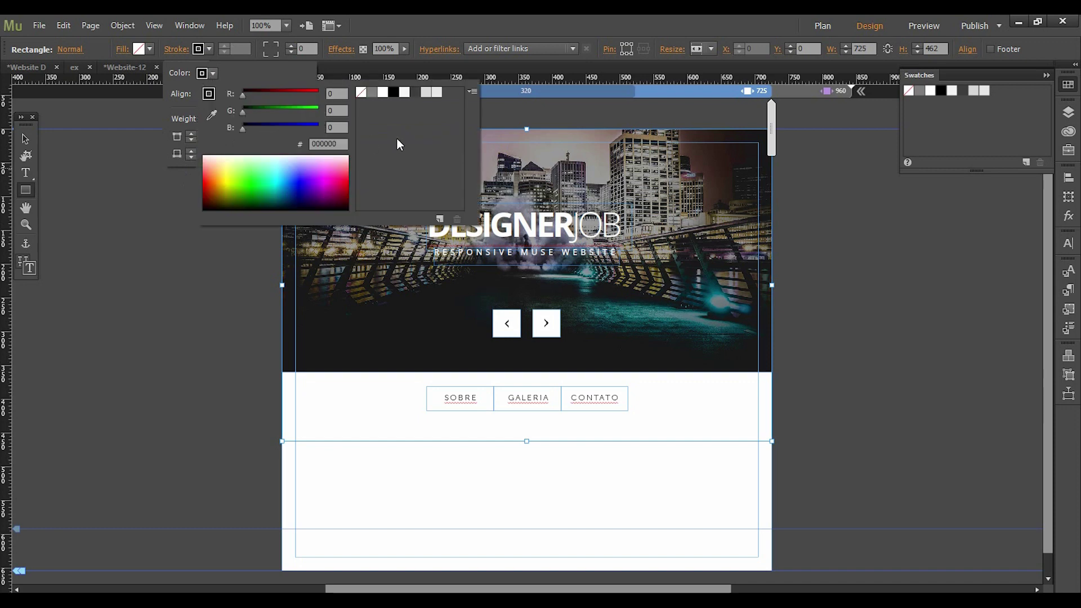
click(432, 91)
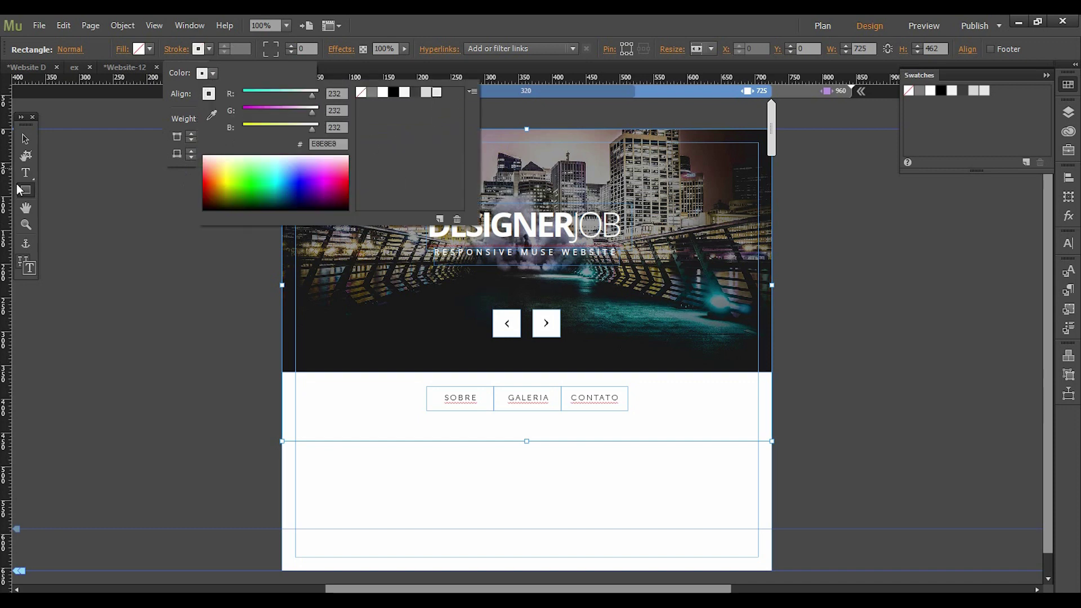
click(22, 136)
click(94, 194)
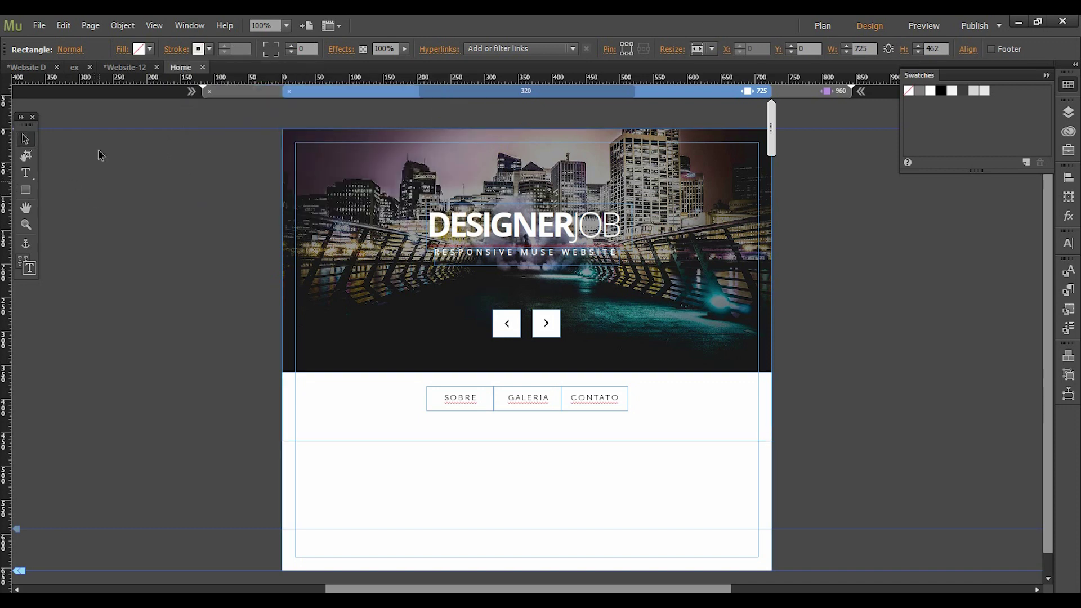
Preview the Home page in the browser, testing the slideshow's next arrow and the layout at a narrower window, and close the preview
click(40, 25)
click(87, 253)
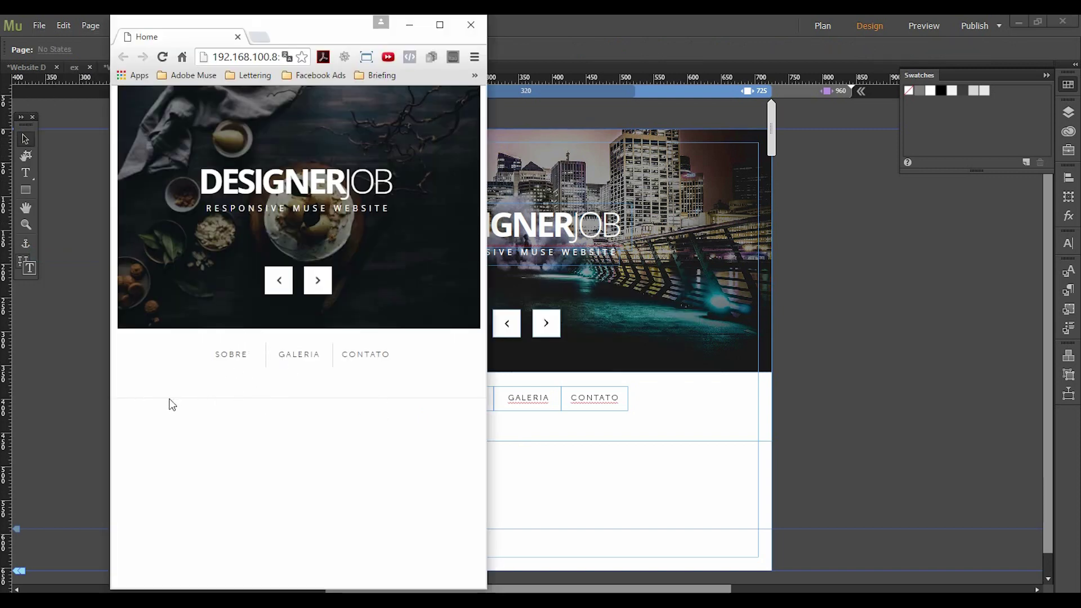
click(317, 281)
click(313, 282)
click(311, 281)
drag(487, 363, 460, 355)
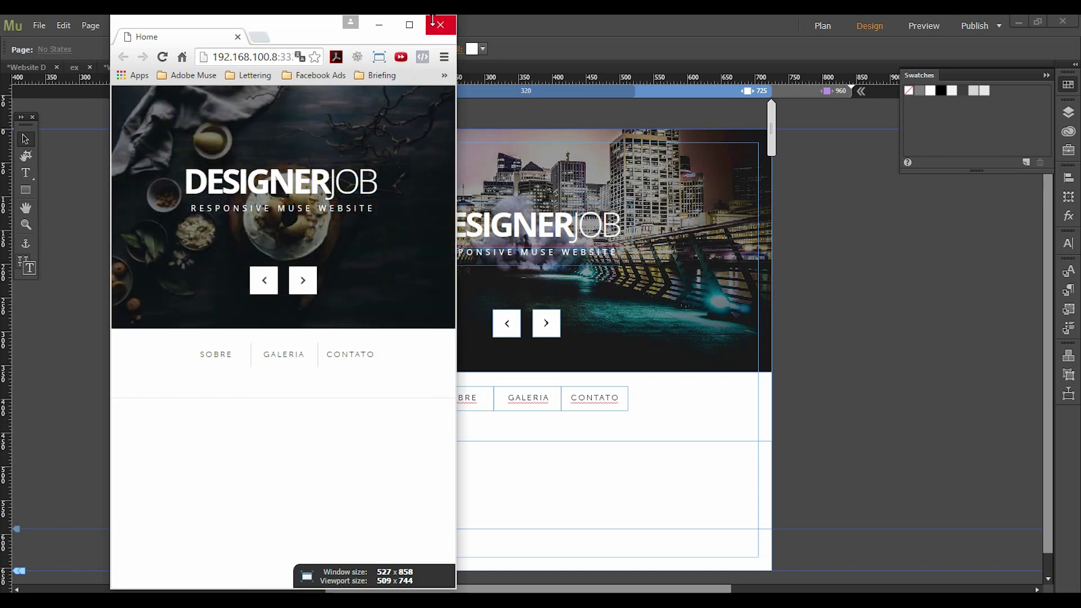
click(440, 24)
Shorten the full-width rectangle to a height of 441 so its bottom line sits closer to the menu row
click(476, 428)
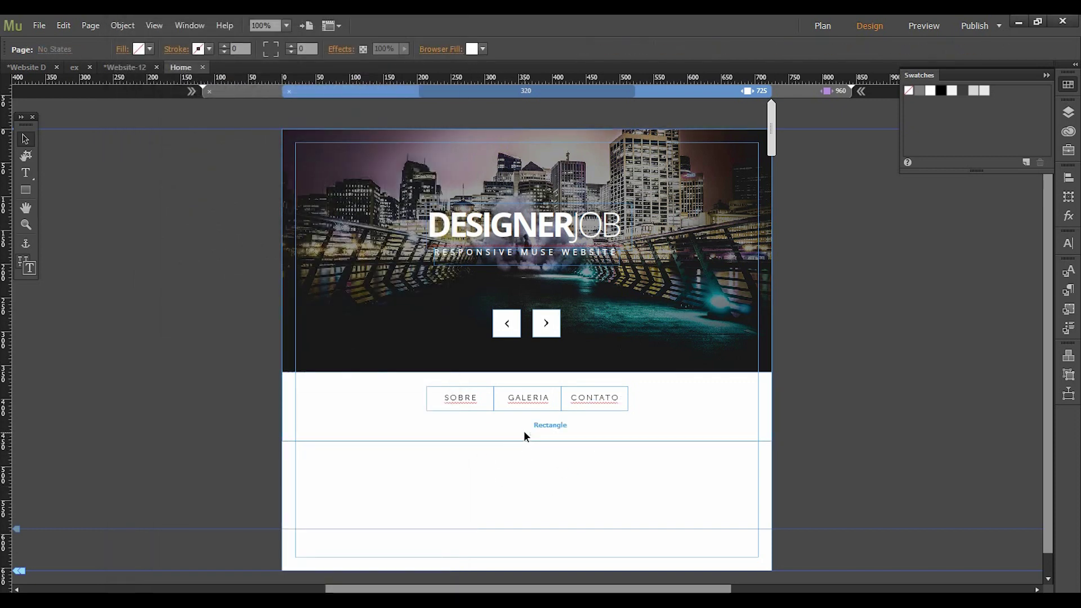
drag(527, 441, 528, 427)
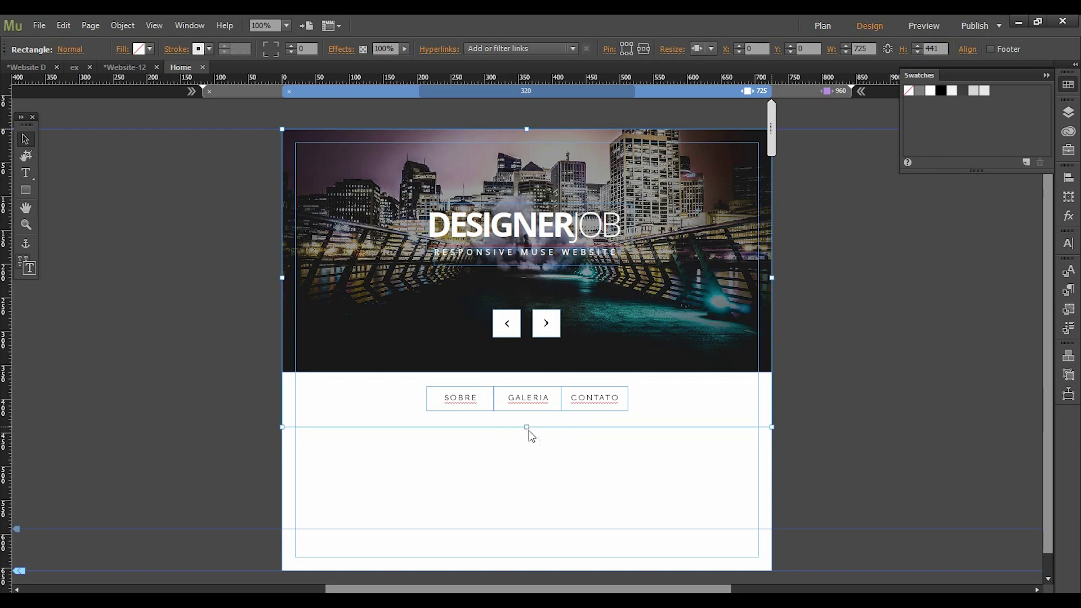
click(840, 478)
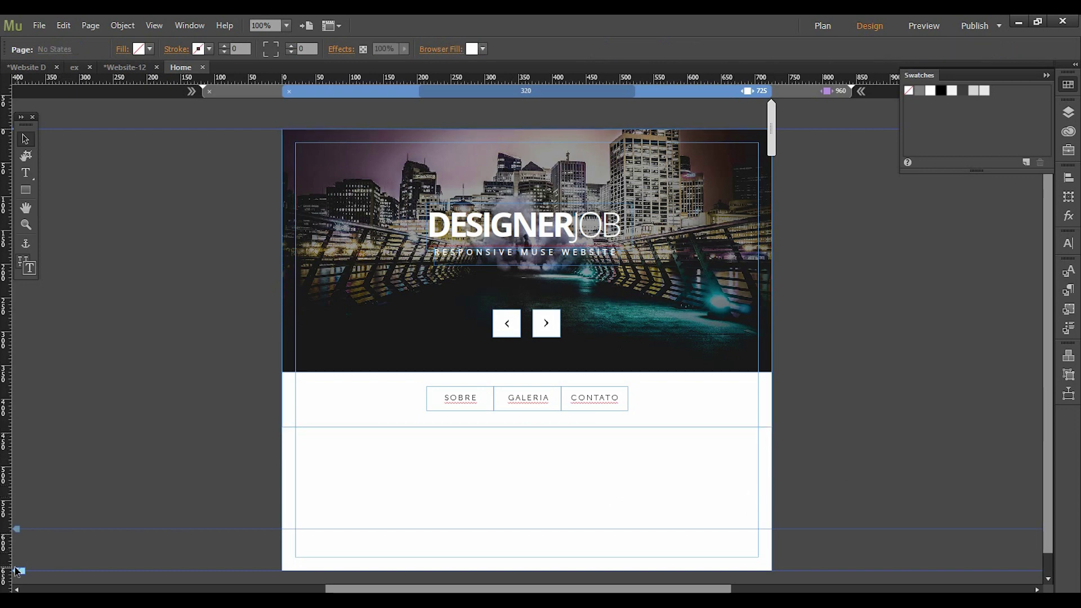
Extend the bottom of the Home page down to about 1340 on the vertical ruler
drag(17, 573, 19, 551)
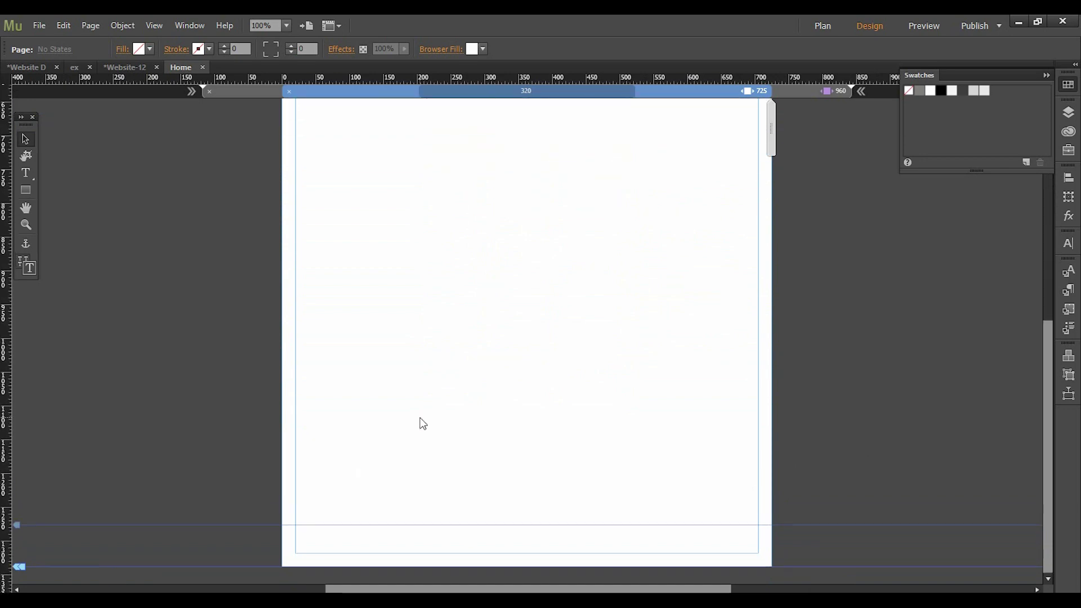